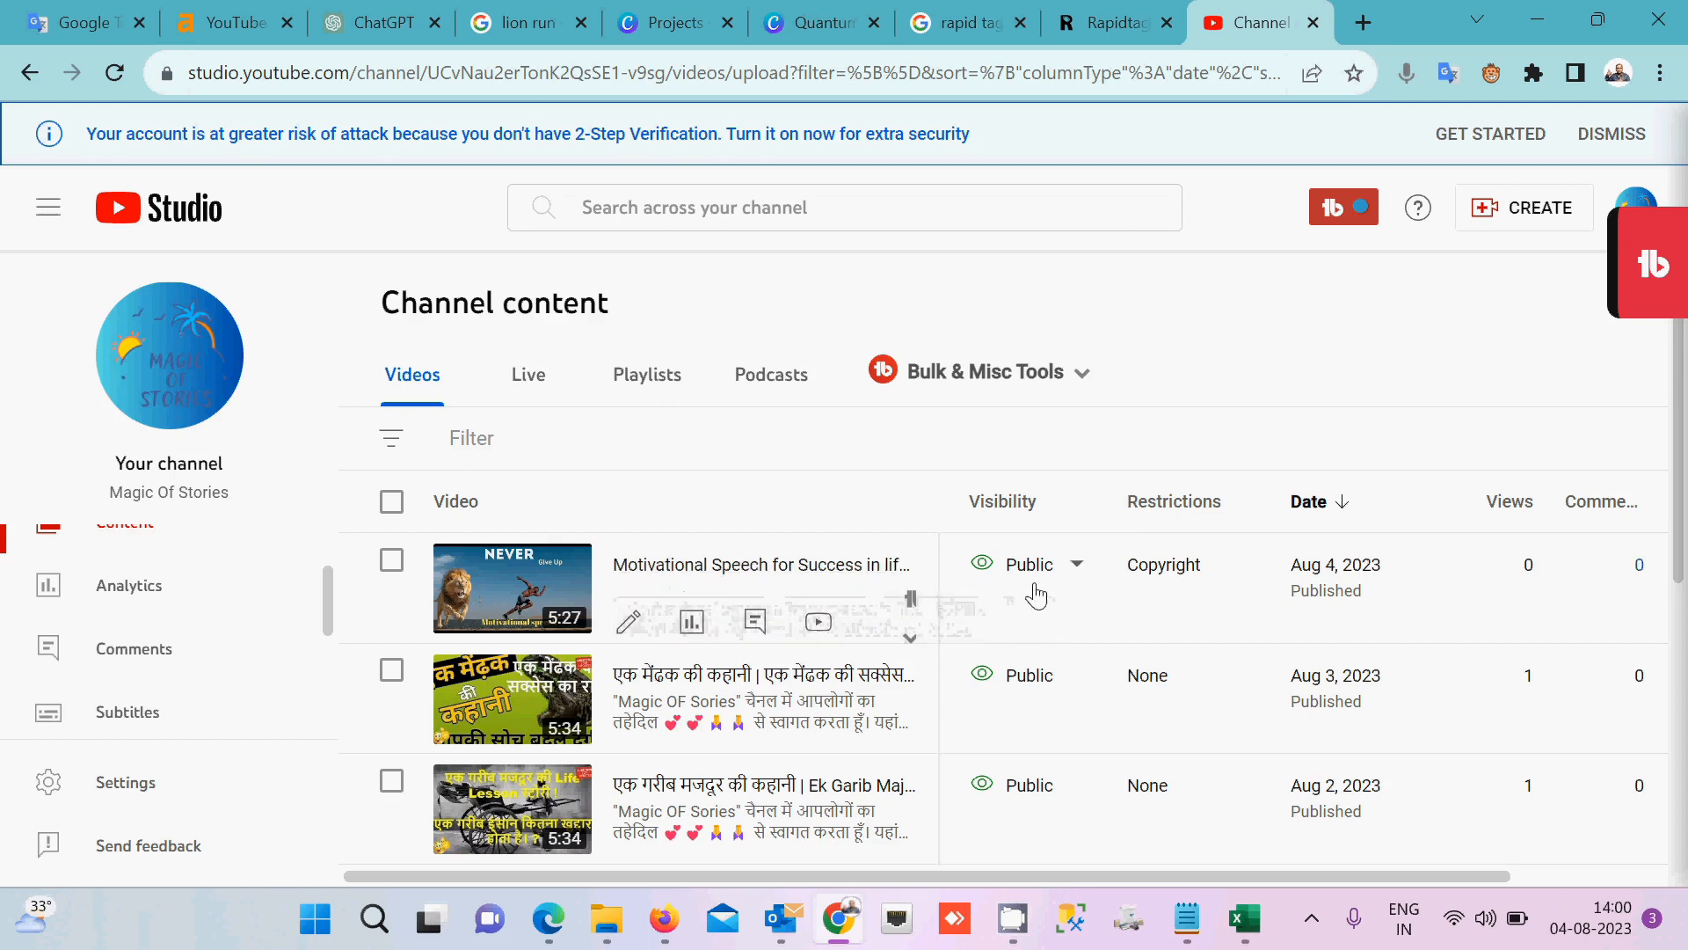
Open the copyright details of the Motivational Speech video and examine the identified content and its time range
mouse_move(1164, 594)
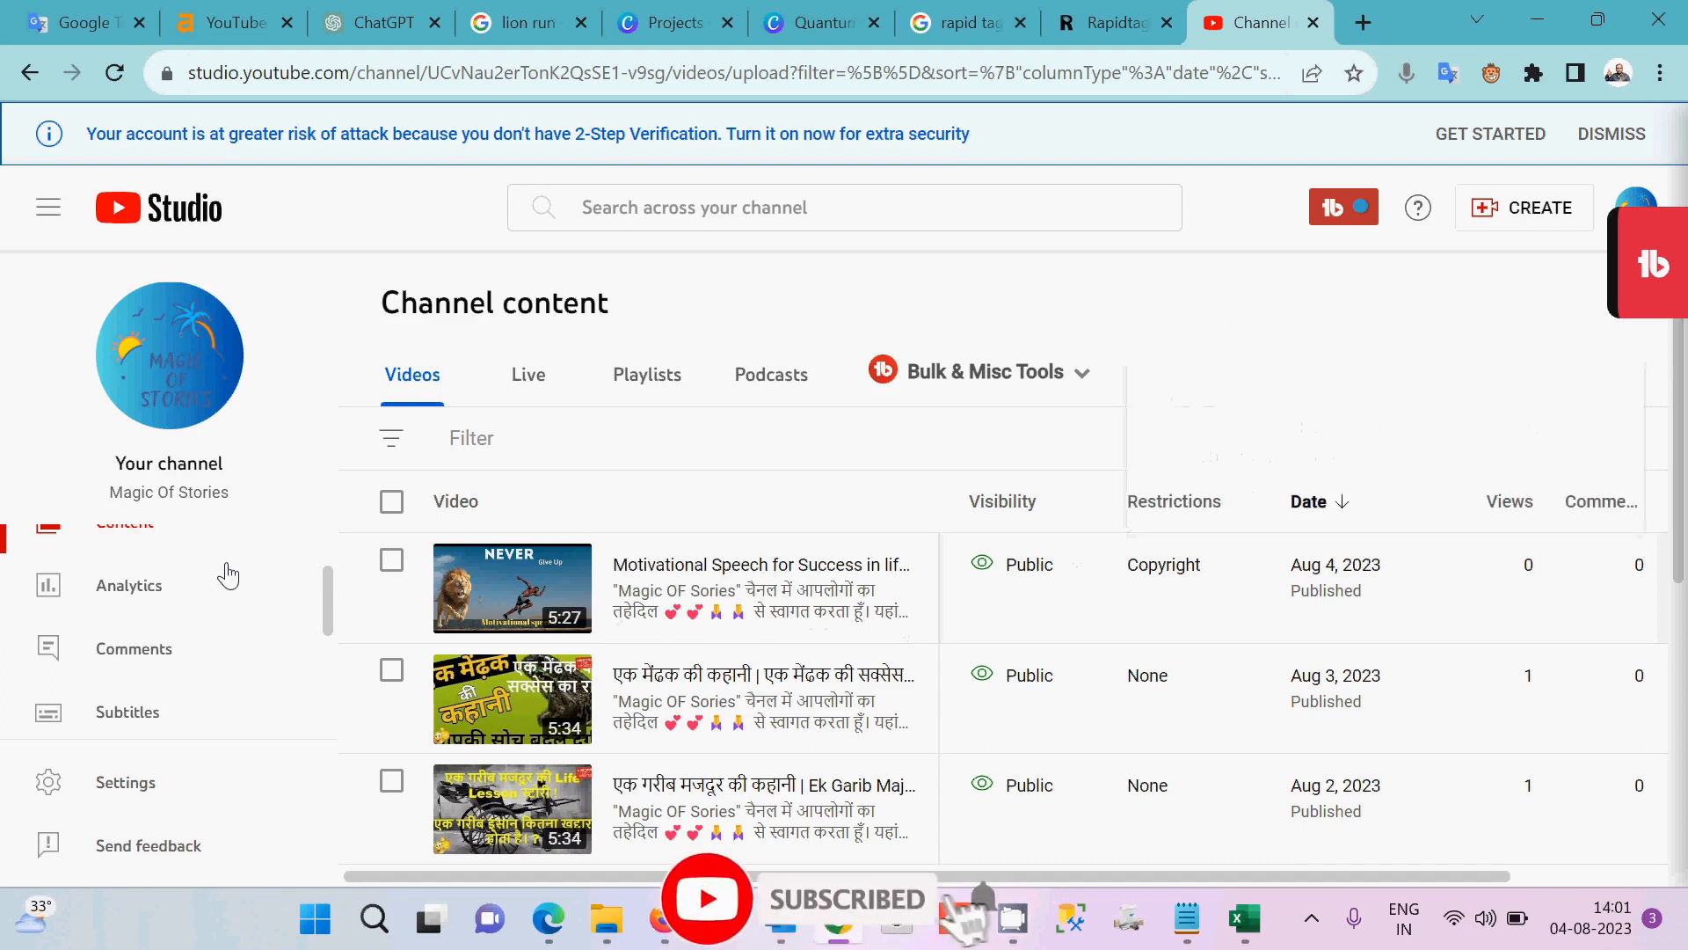
scroll(196, 585, up, 1)
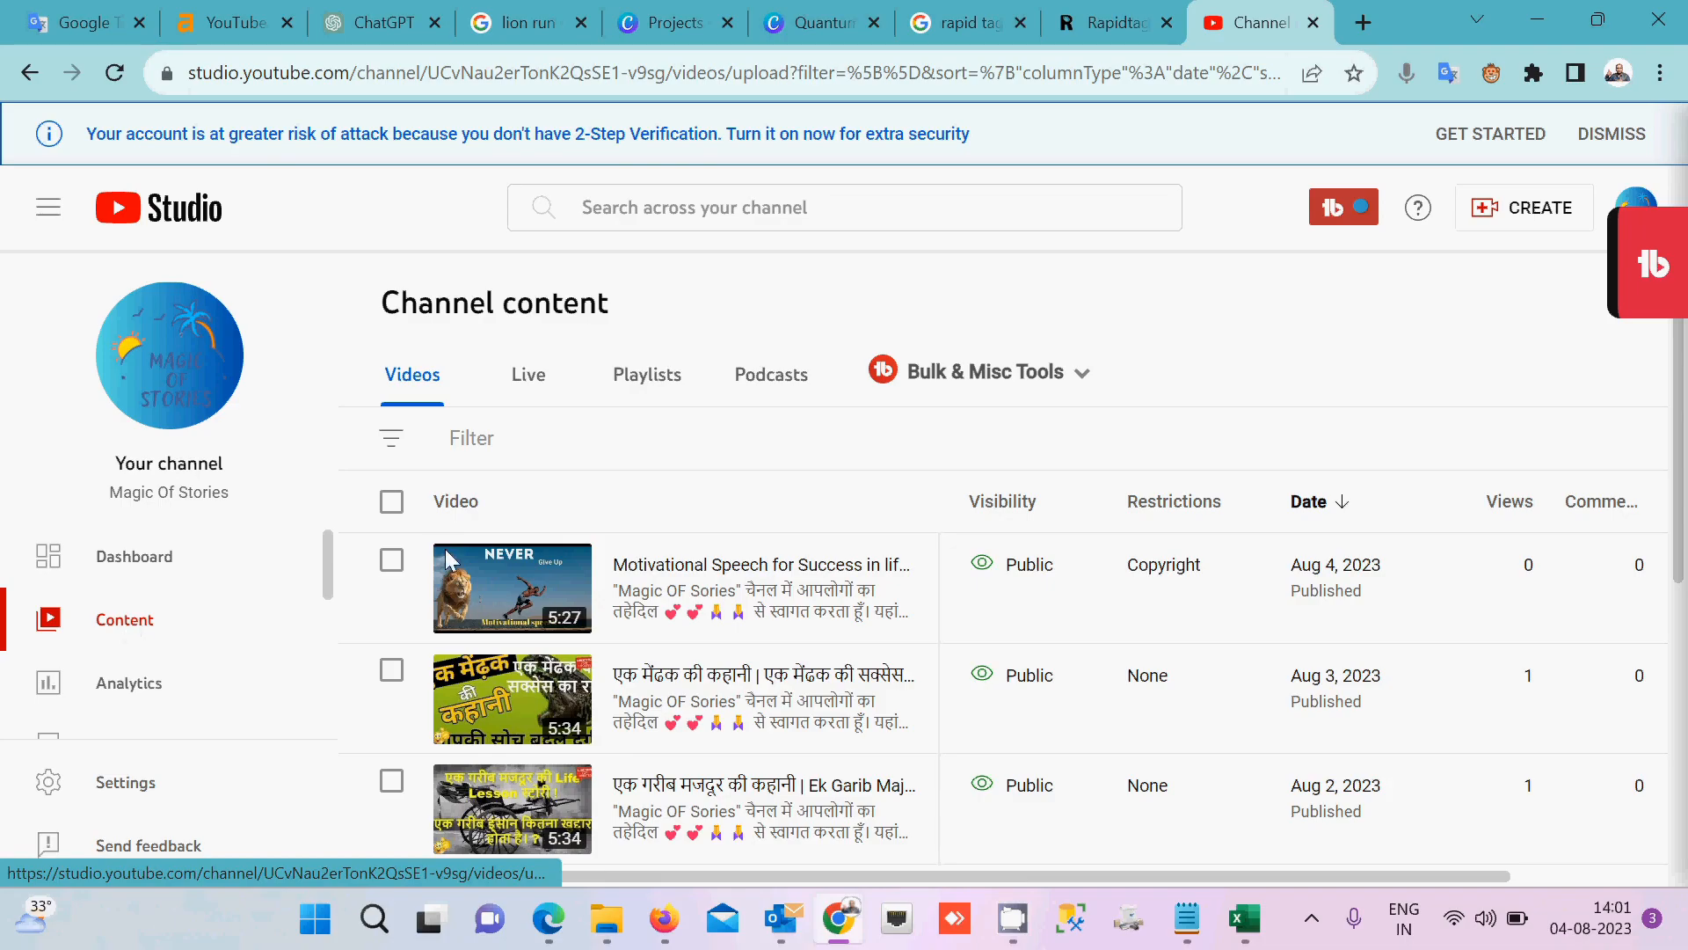
mouse_move(1164, 564)
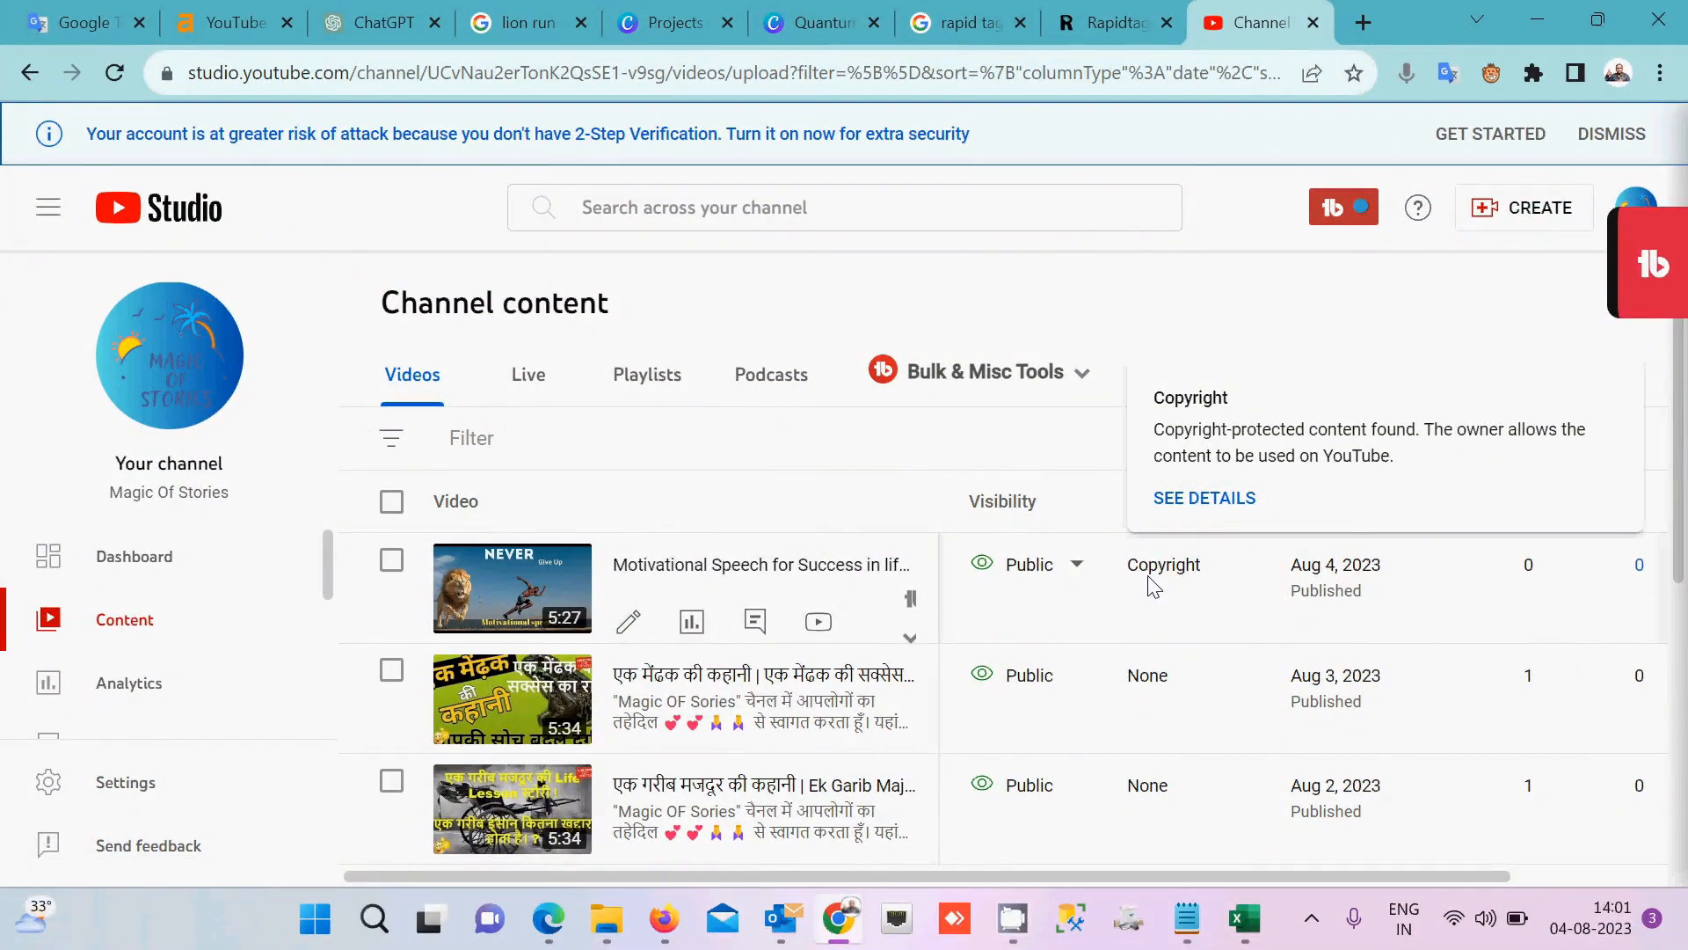
click(1212, 499)
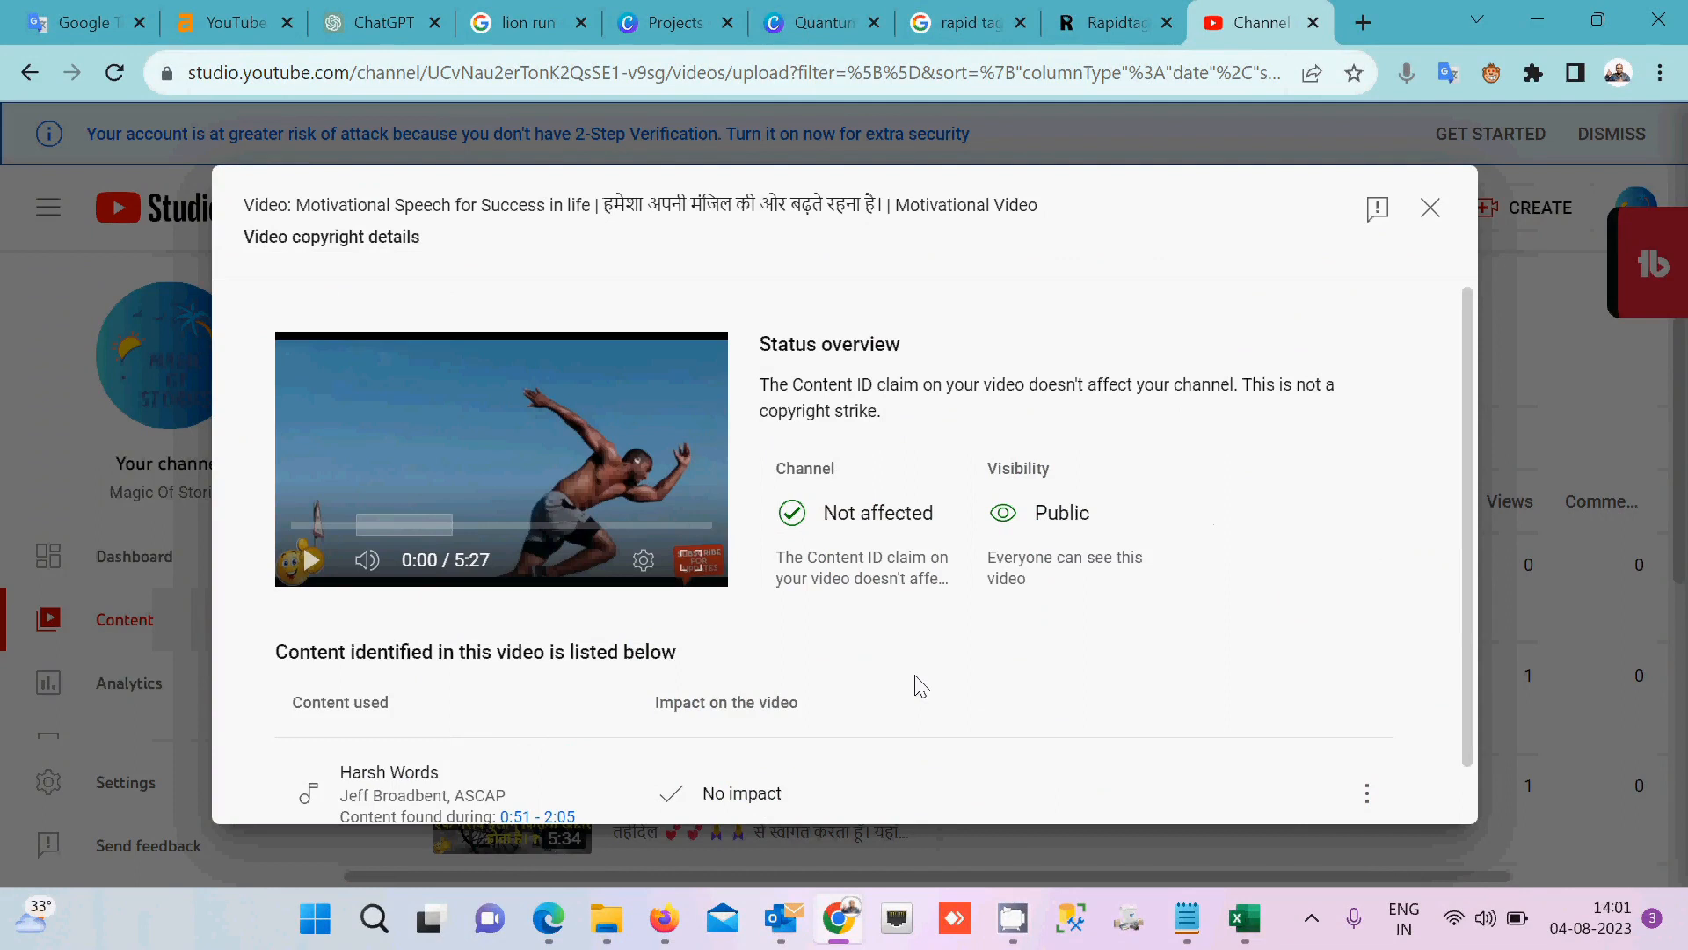
scroll(920, 686, down, 1)
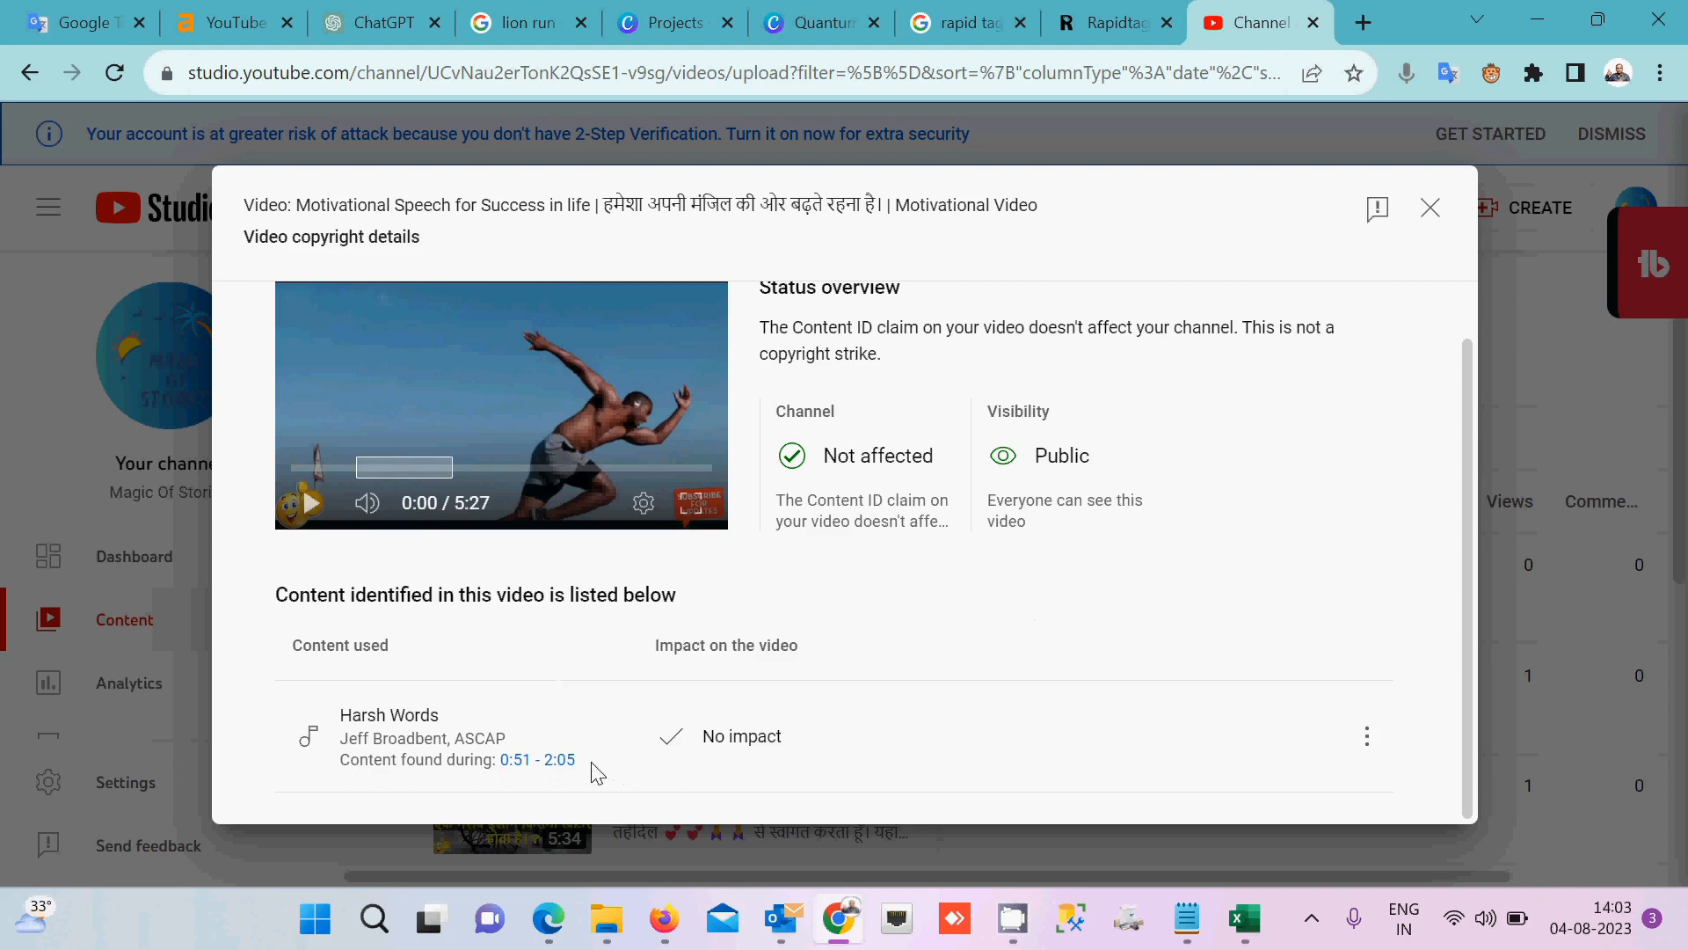
Copy the claimed time range 0:51 - 2:05 and replace the text of the Notepad note with it
drag(589, 773, 500, 761)
key(ctrl+c)
key(alt+Tab)
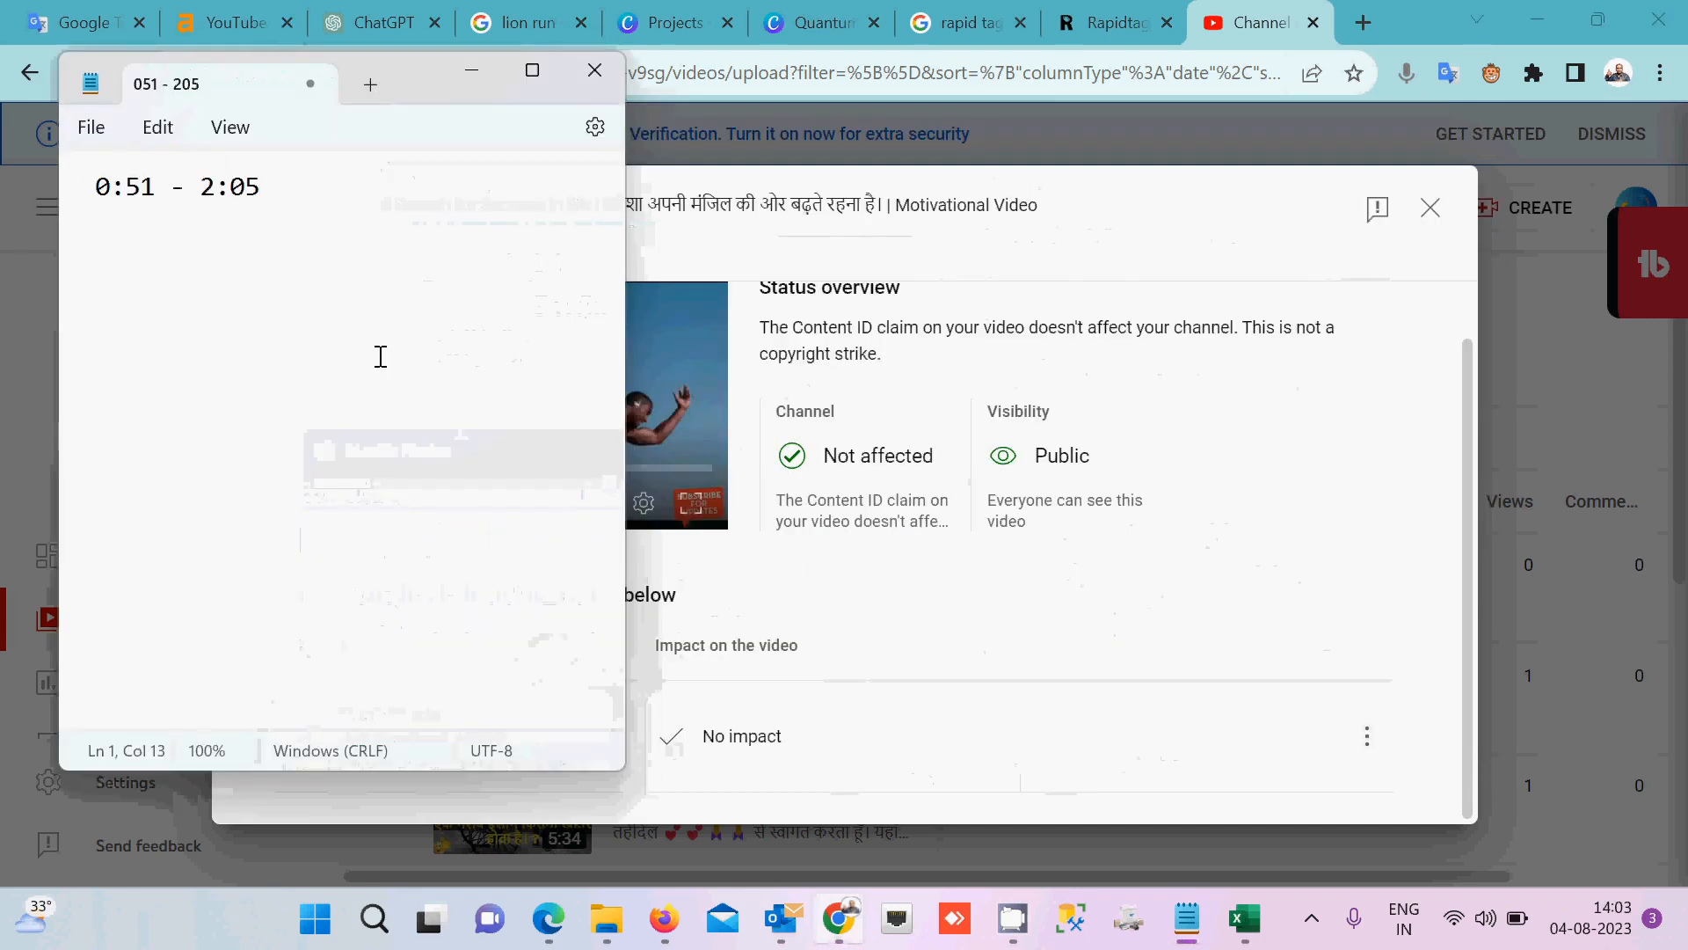
key(ctrl+a)
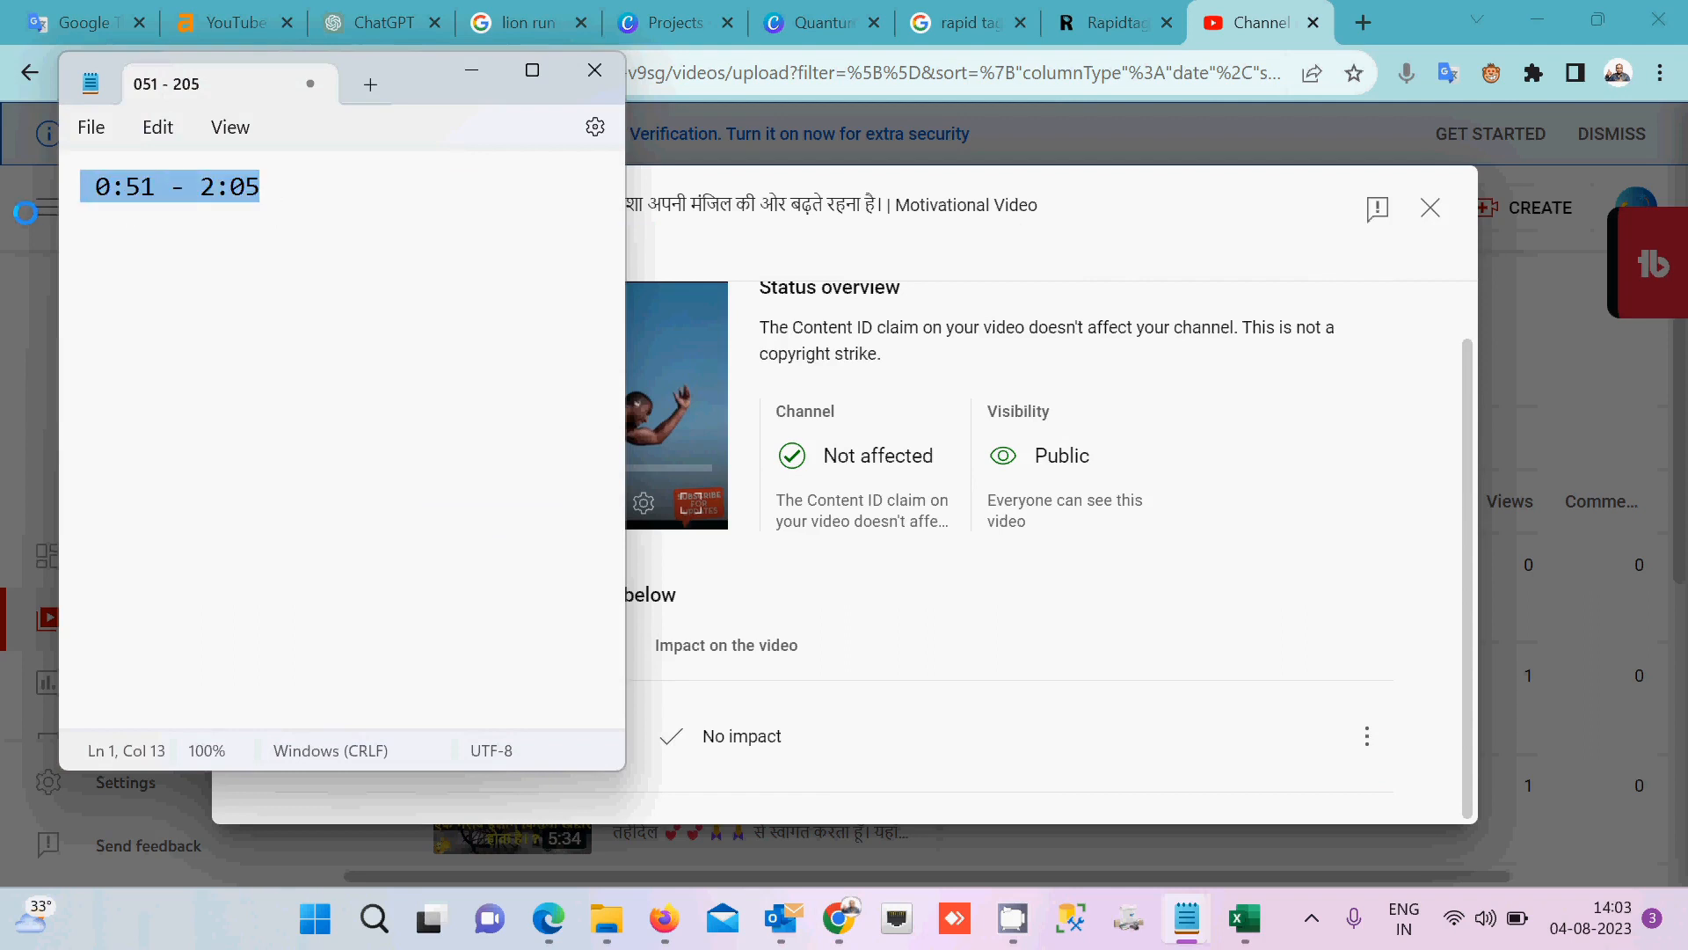
key(ctrl+v)
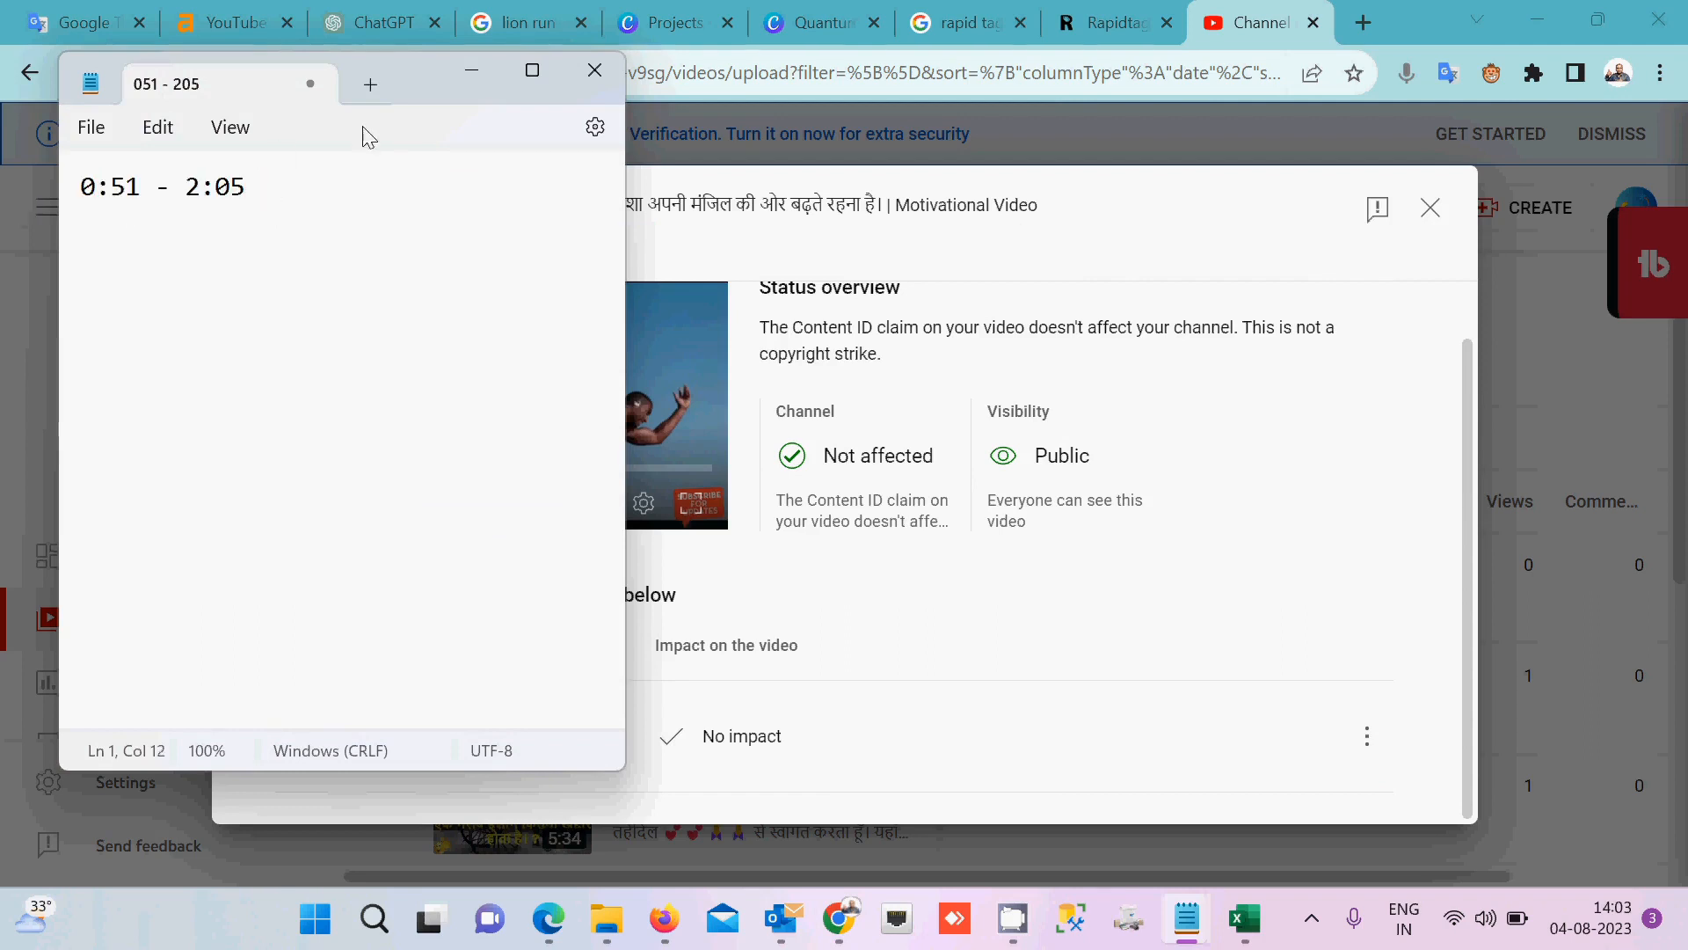
click(472, 70)
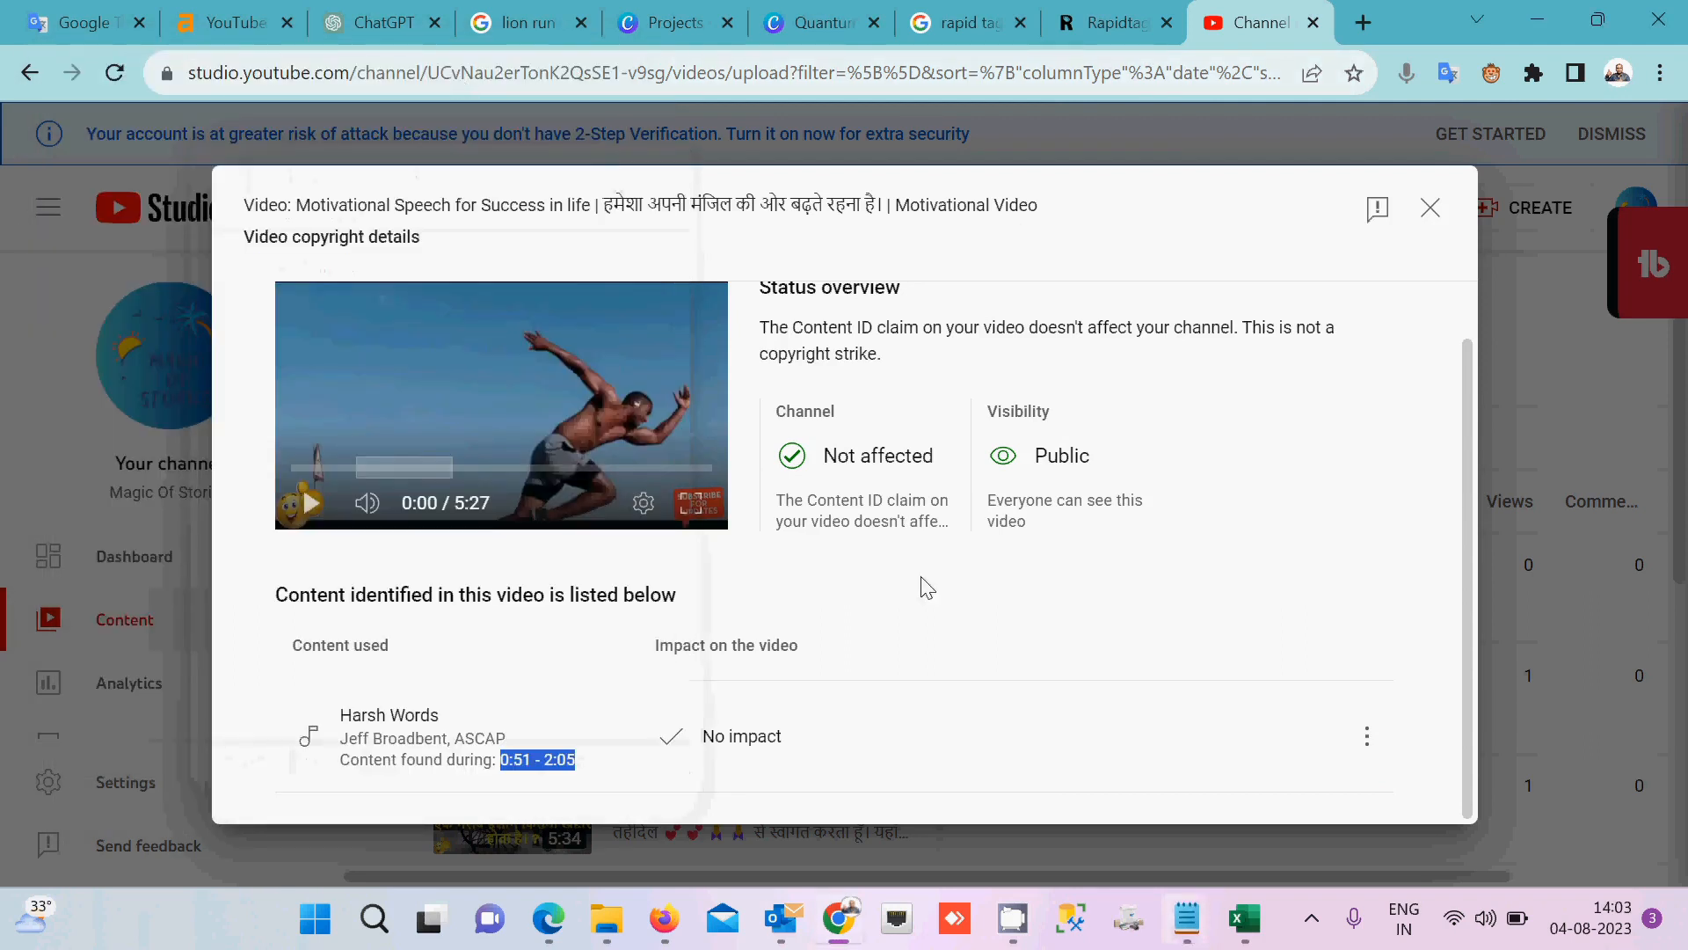
Close the copyright details and open the Motivational Speech video in the video editor
scroll(1056, 622, up, 1)
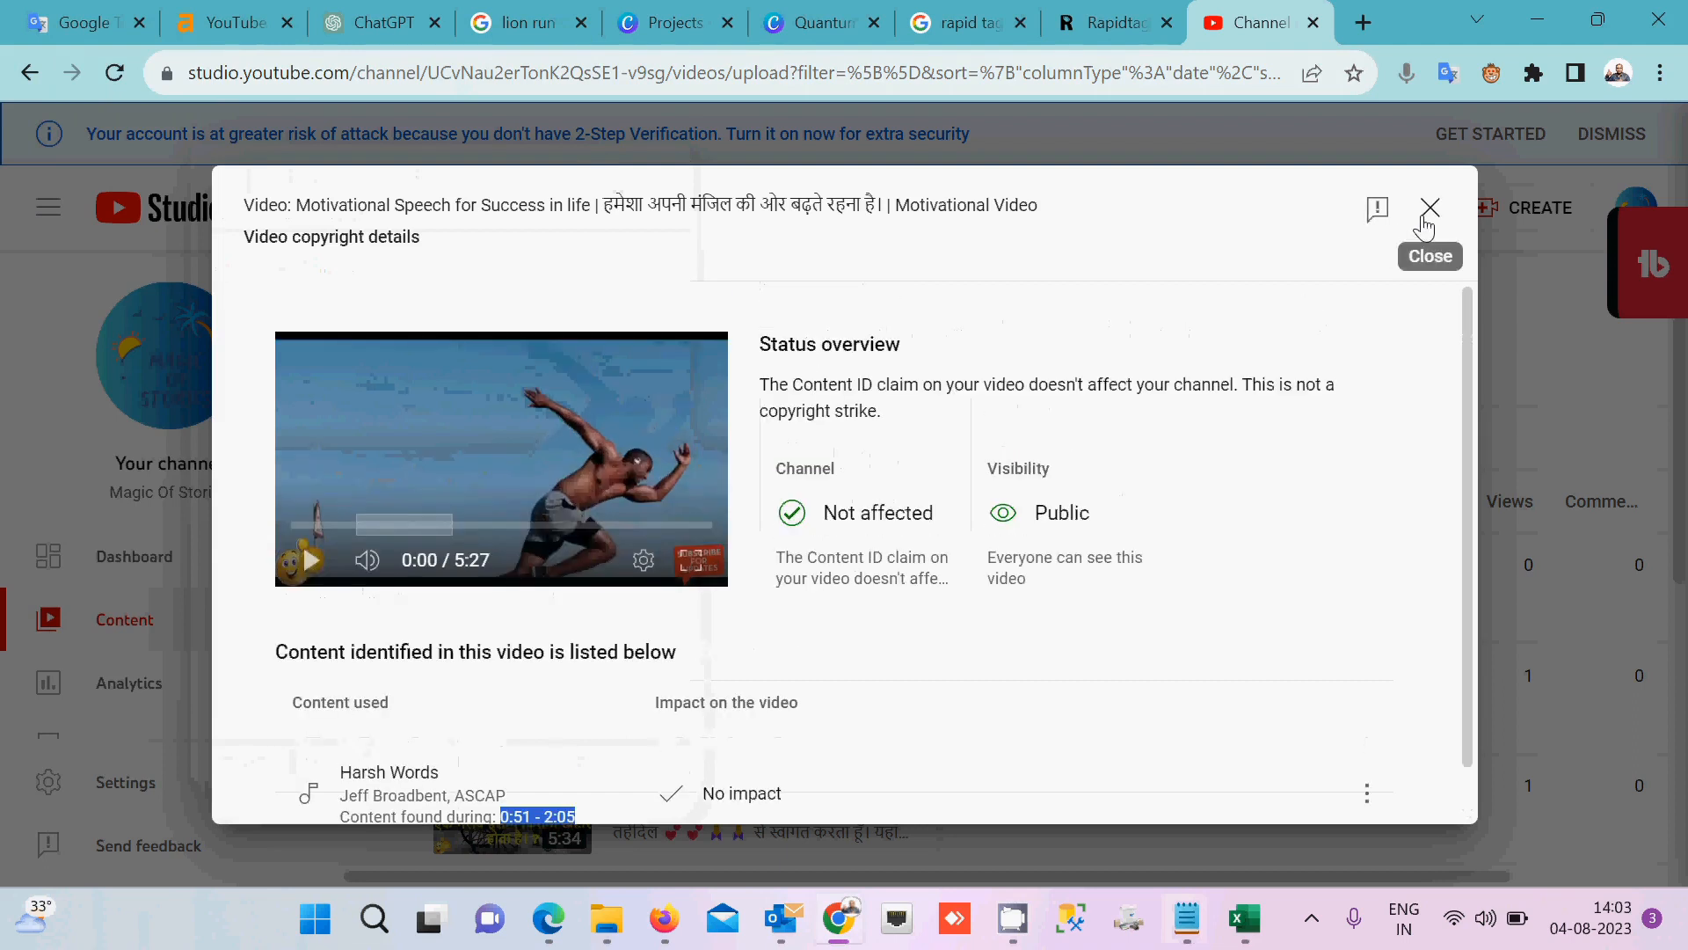
click(1425, 225)
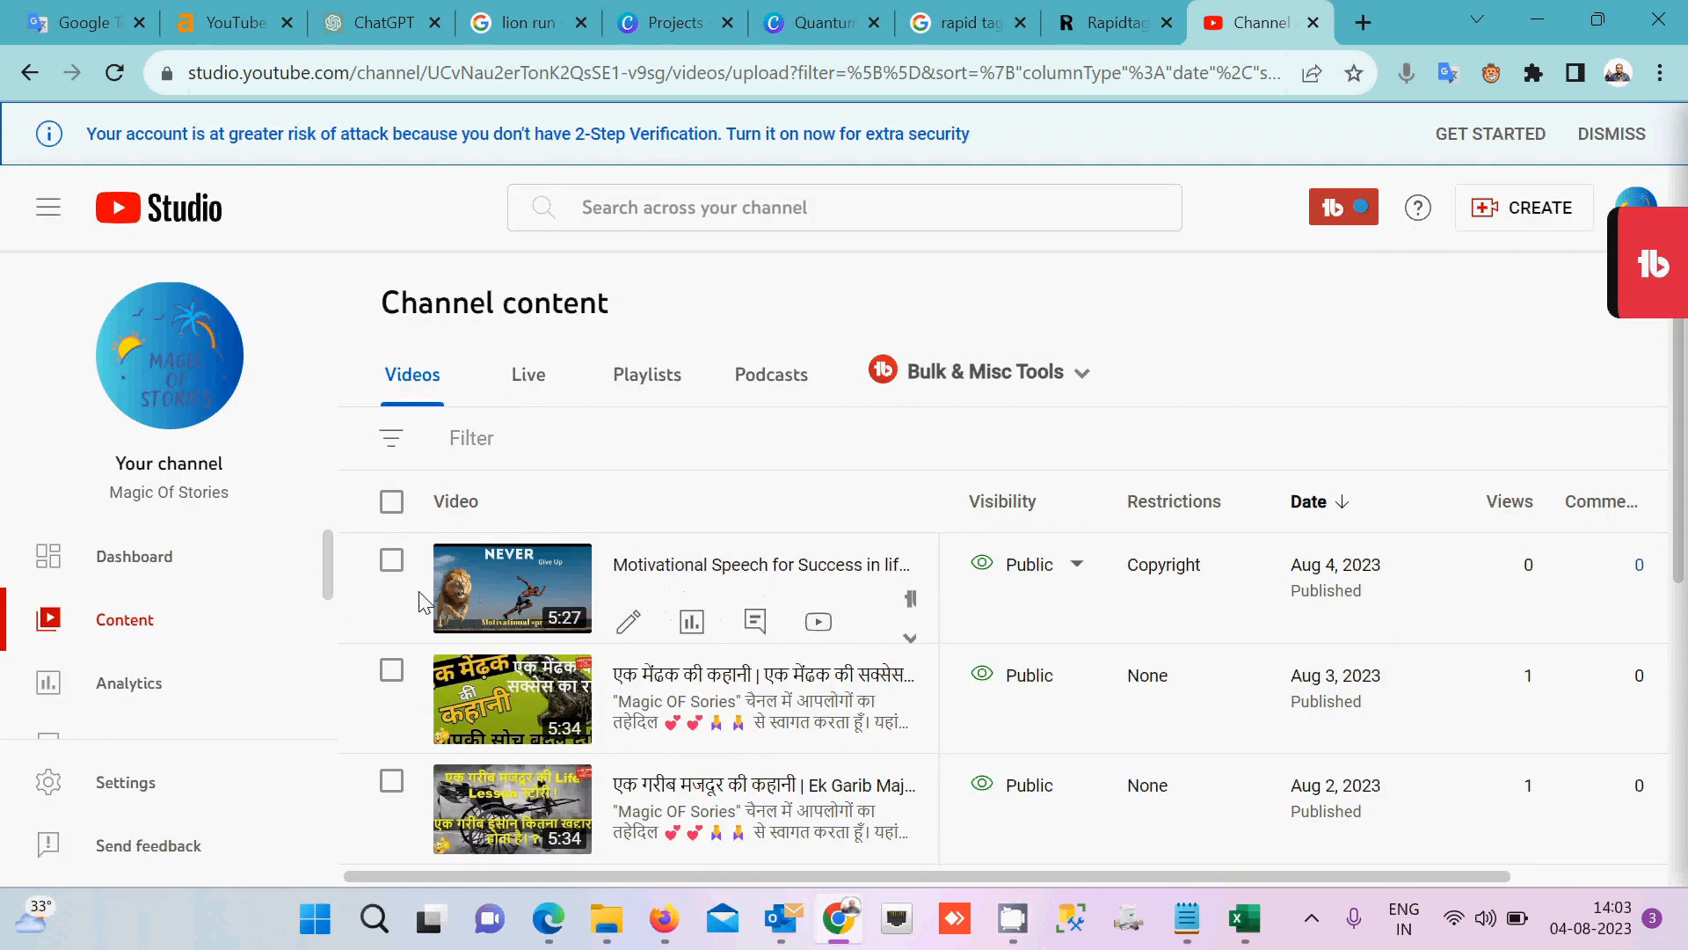
click(629, 626)
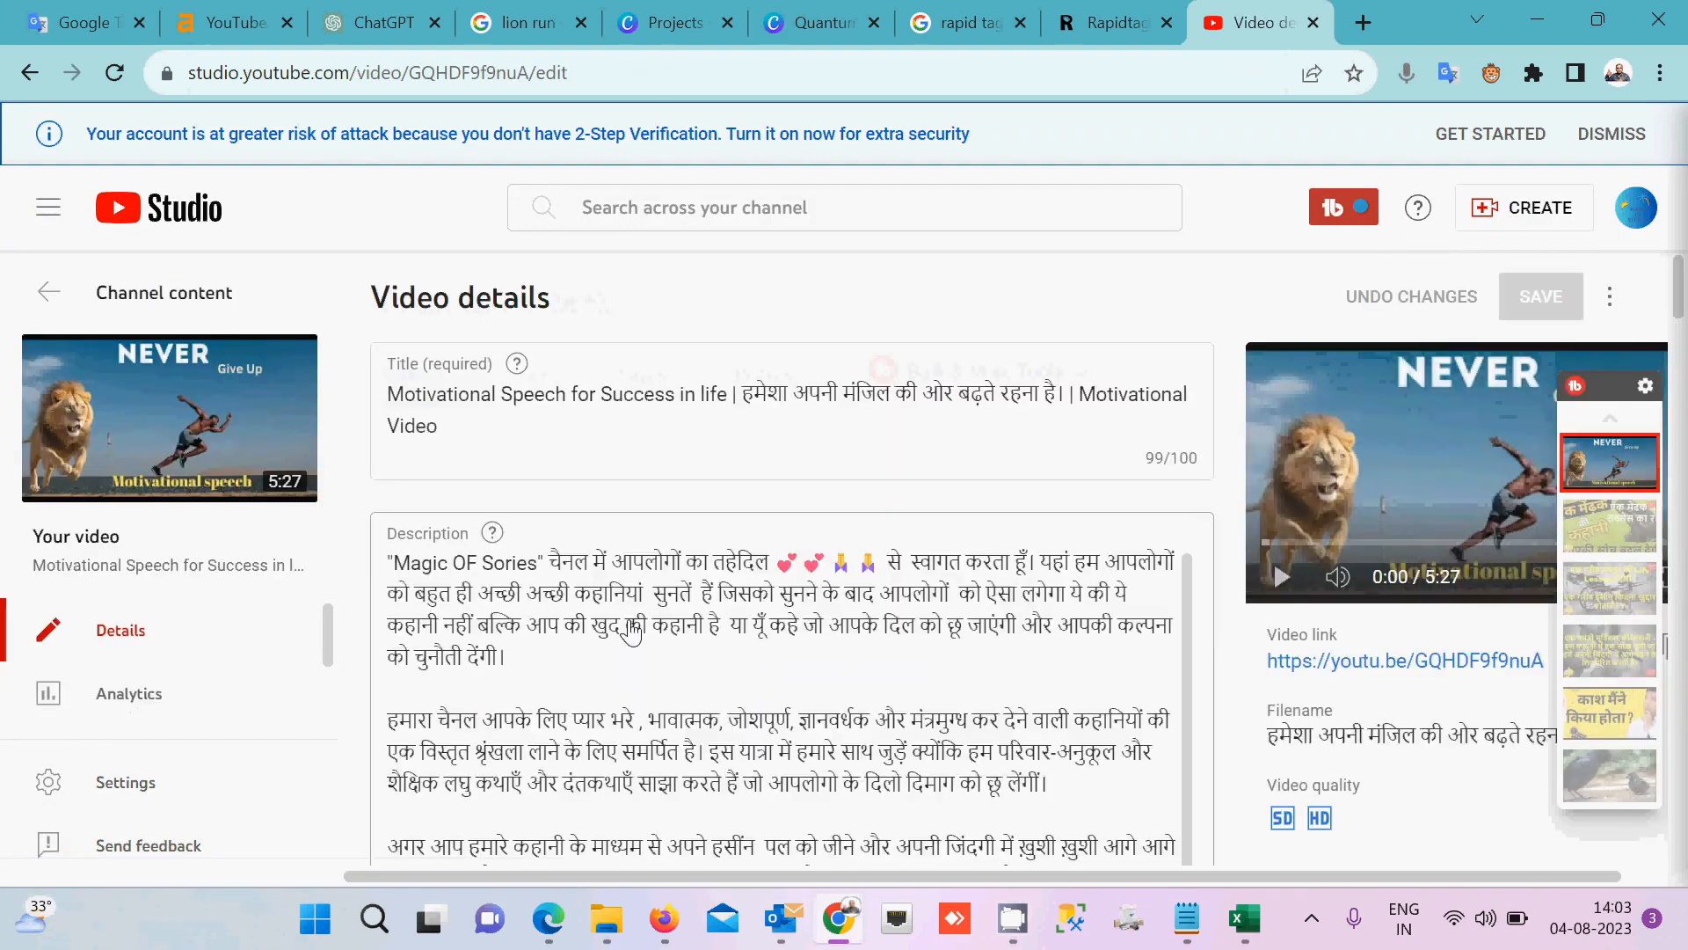
scroll(246, 678, down, 1)
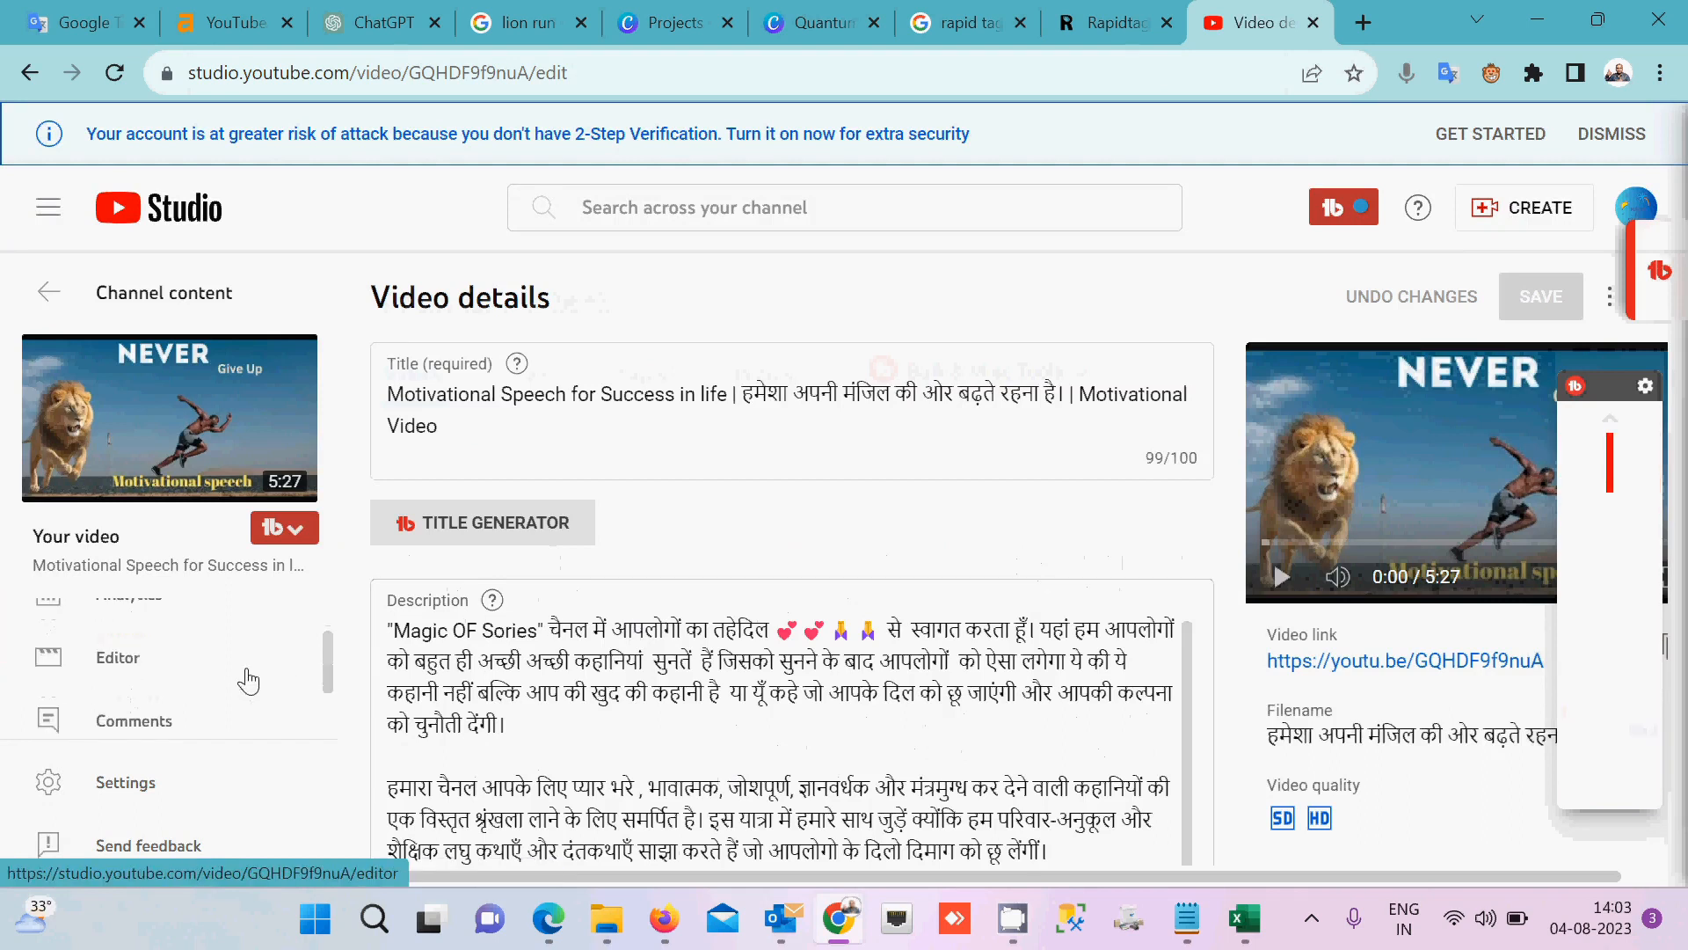
click(116, 668)
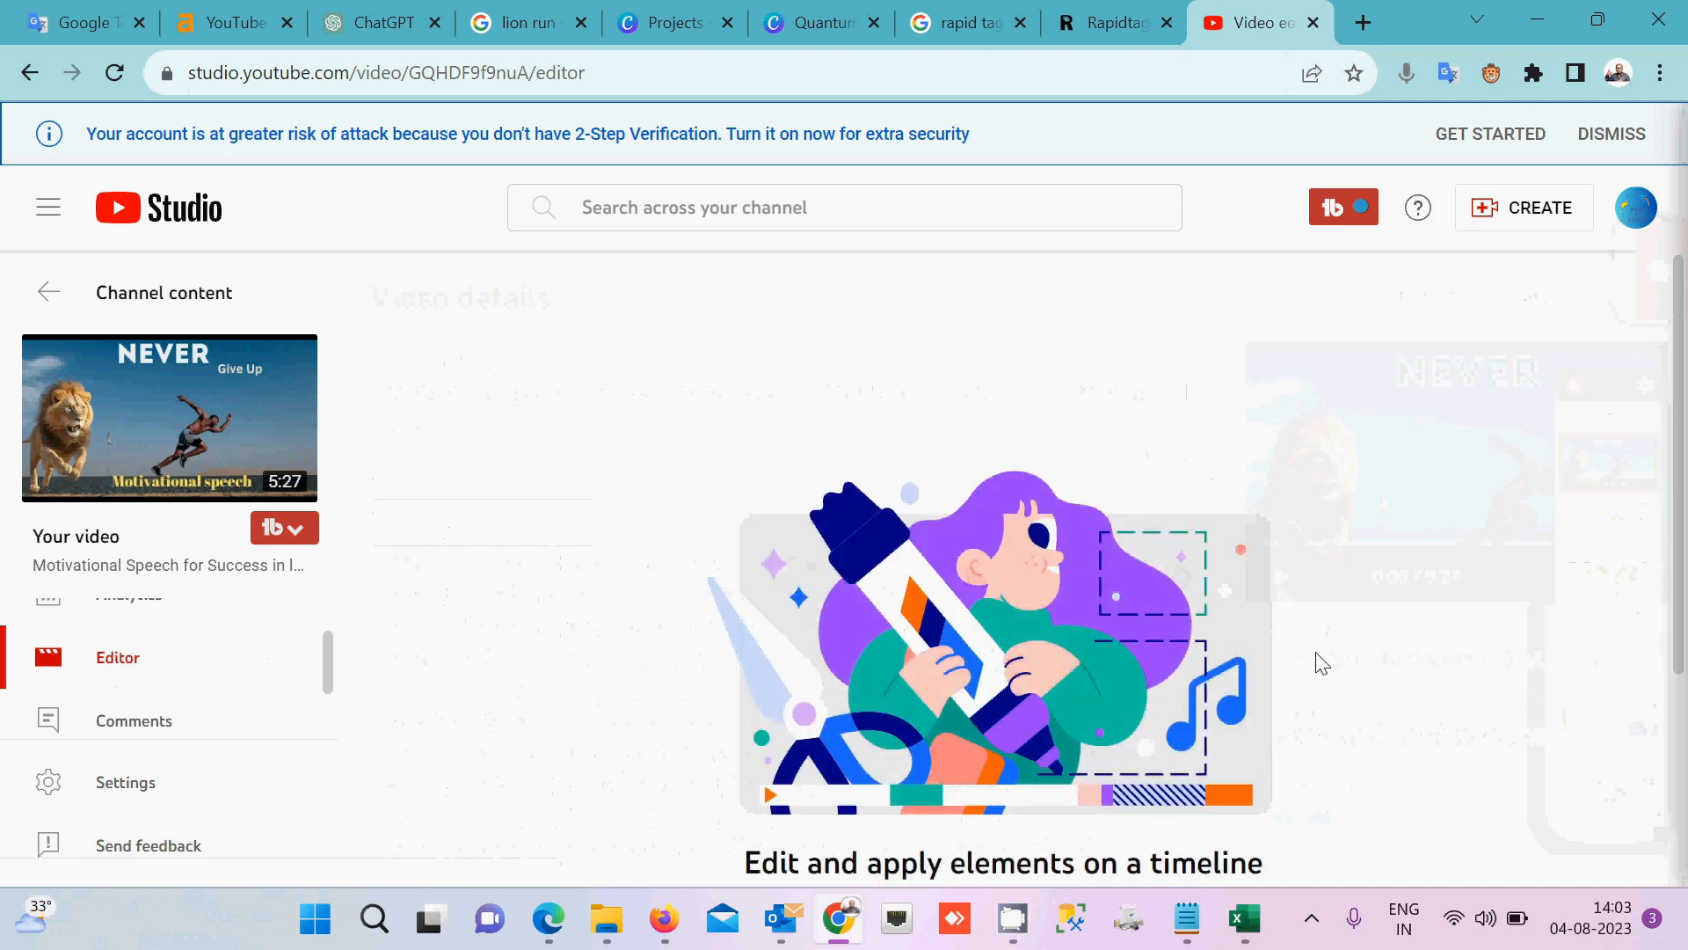
scroll(1319, 663, down, 3)
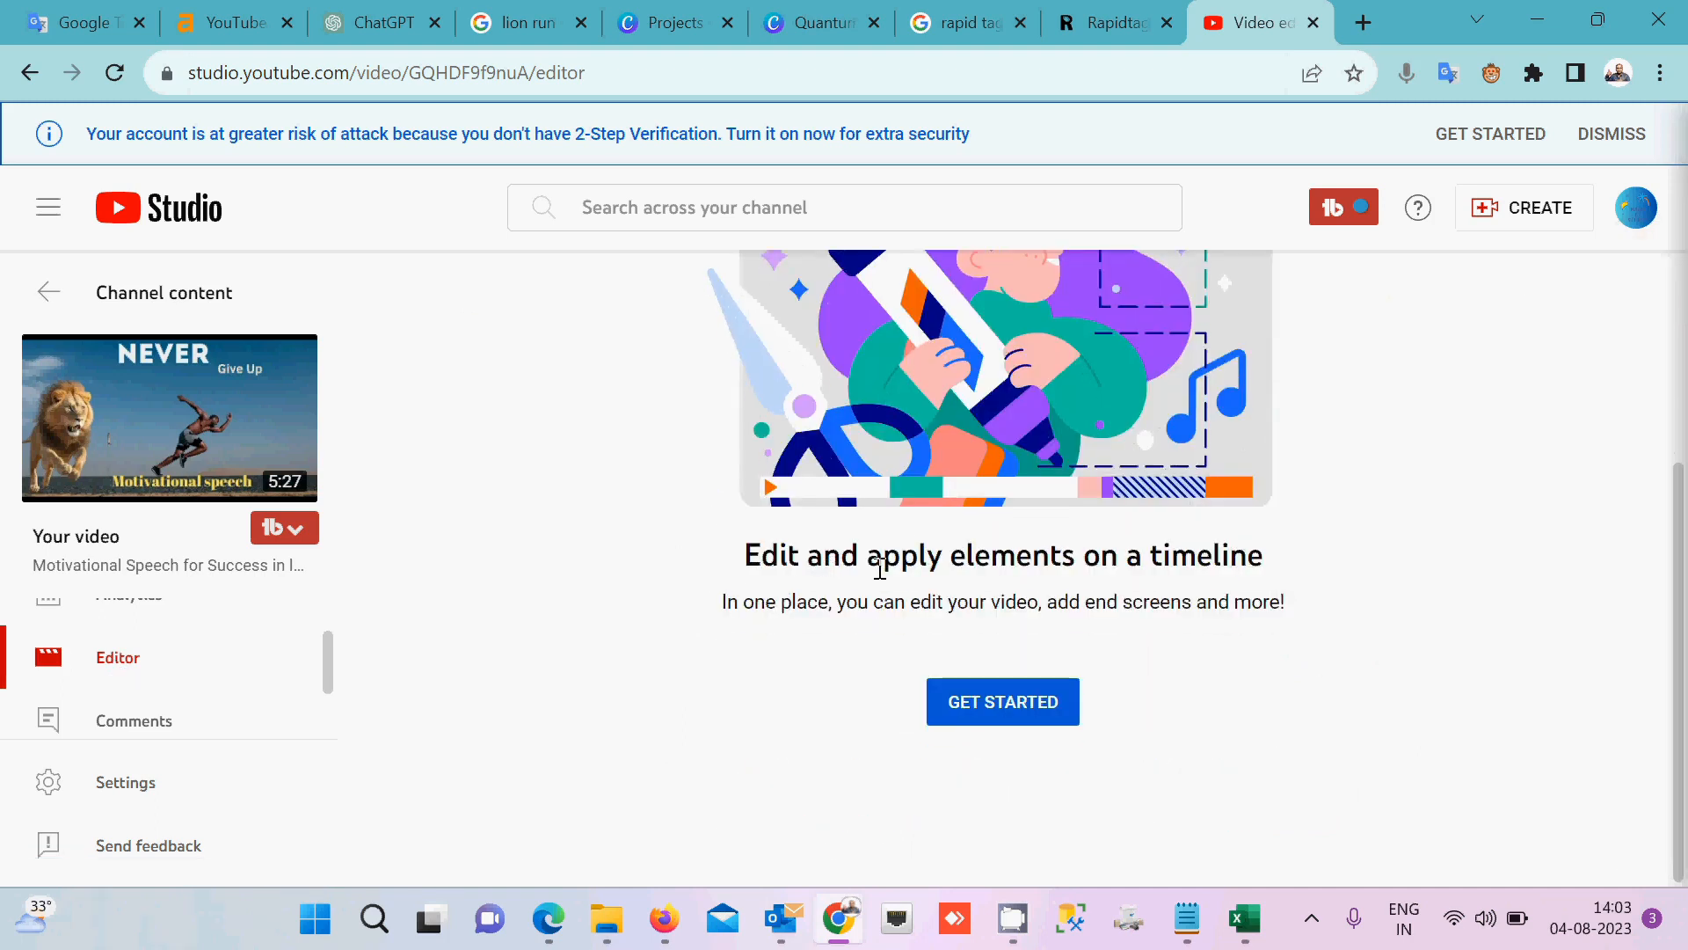
click(991, 703)
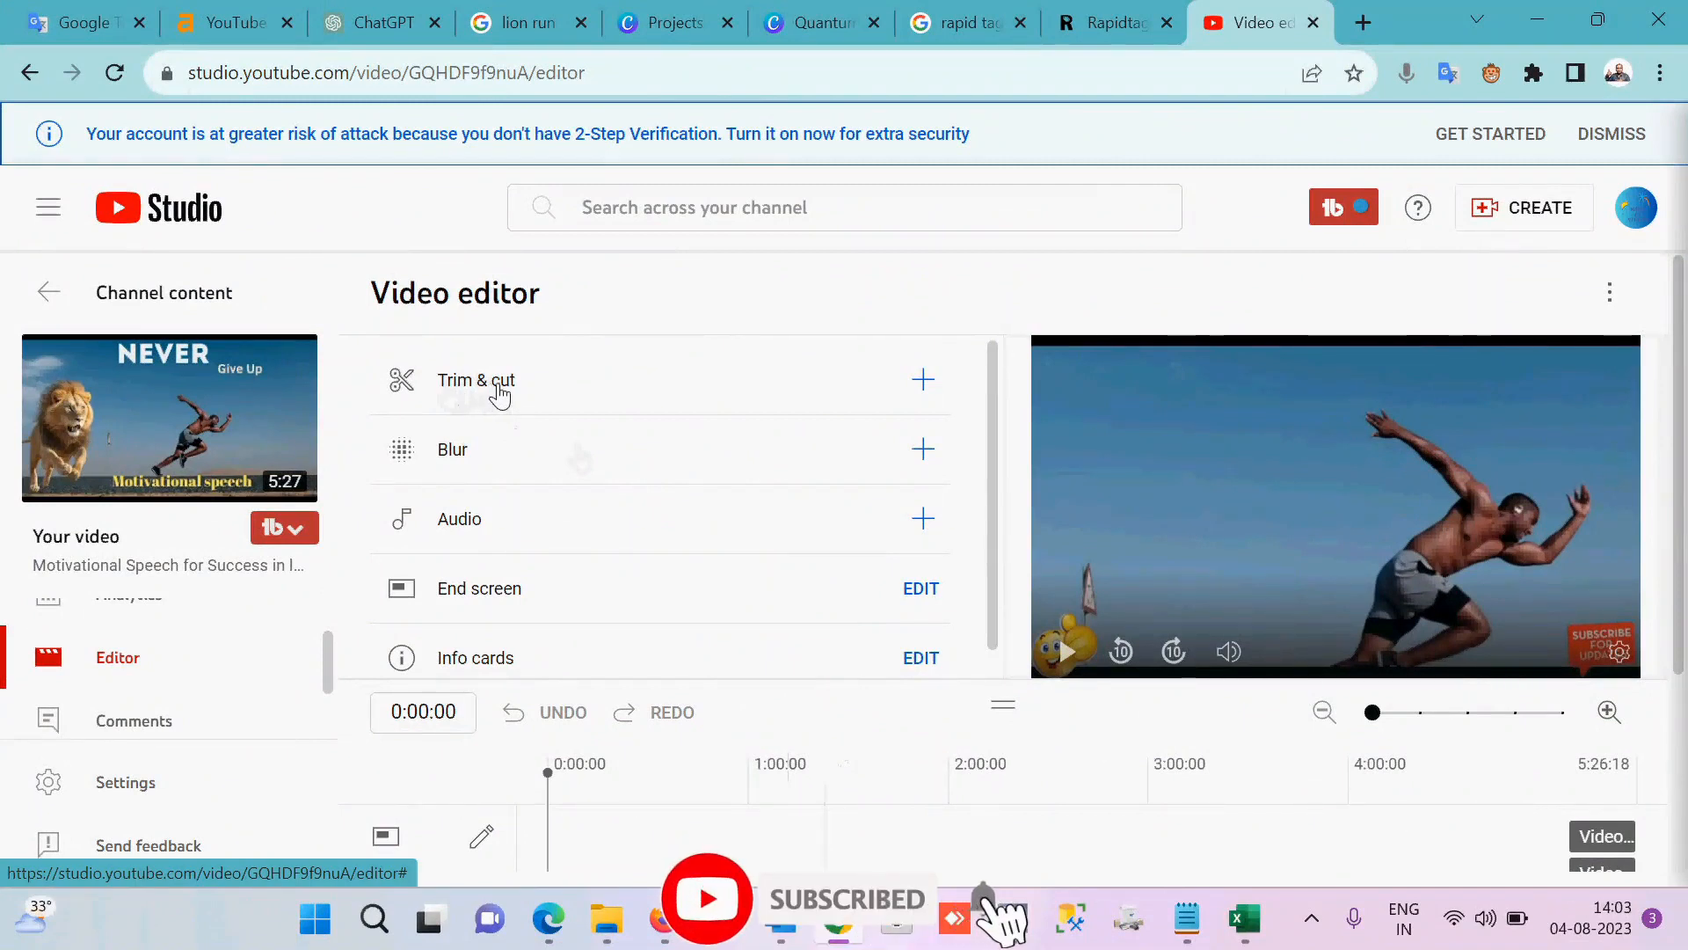
Add a new cut to the video with Trim & cut and consult the noted time range
click(924, 385)
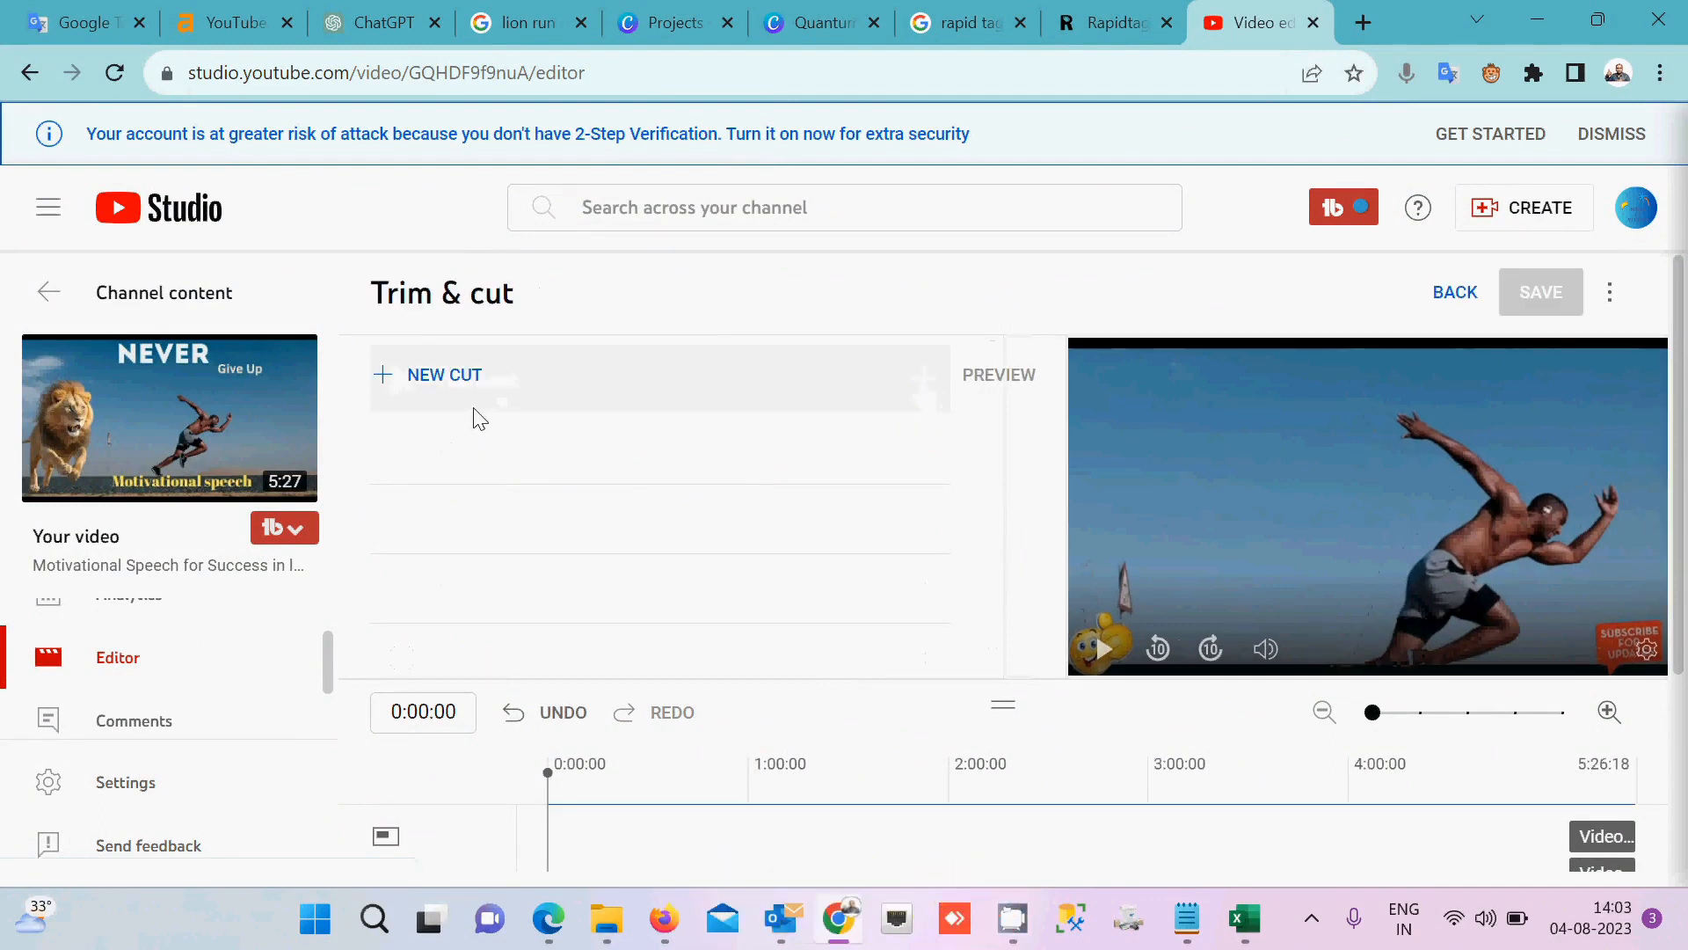
click(389, 380)
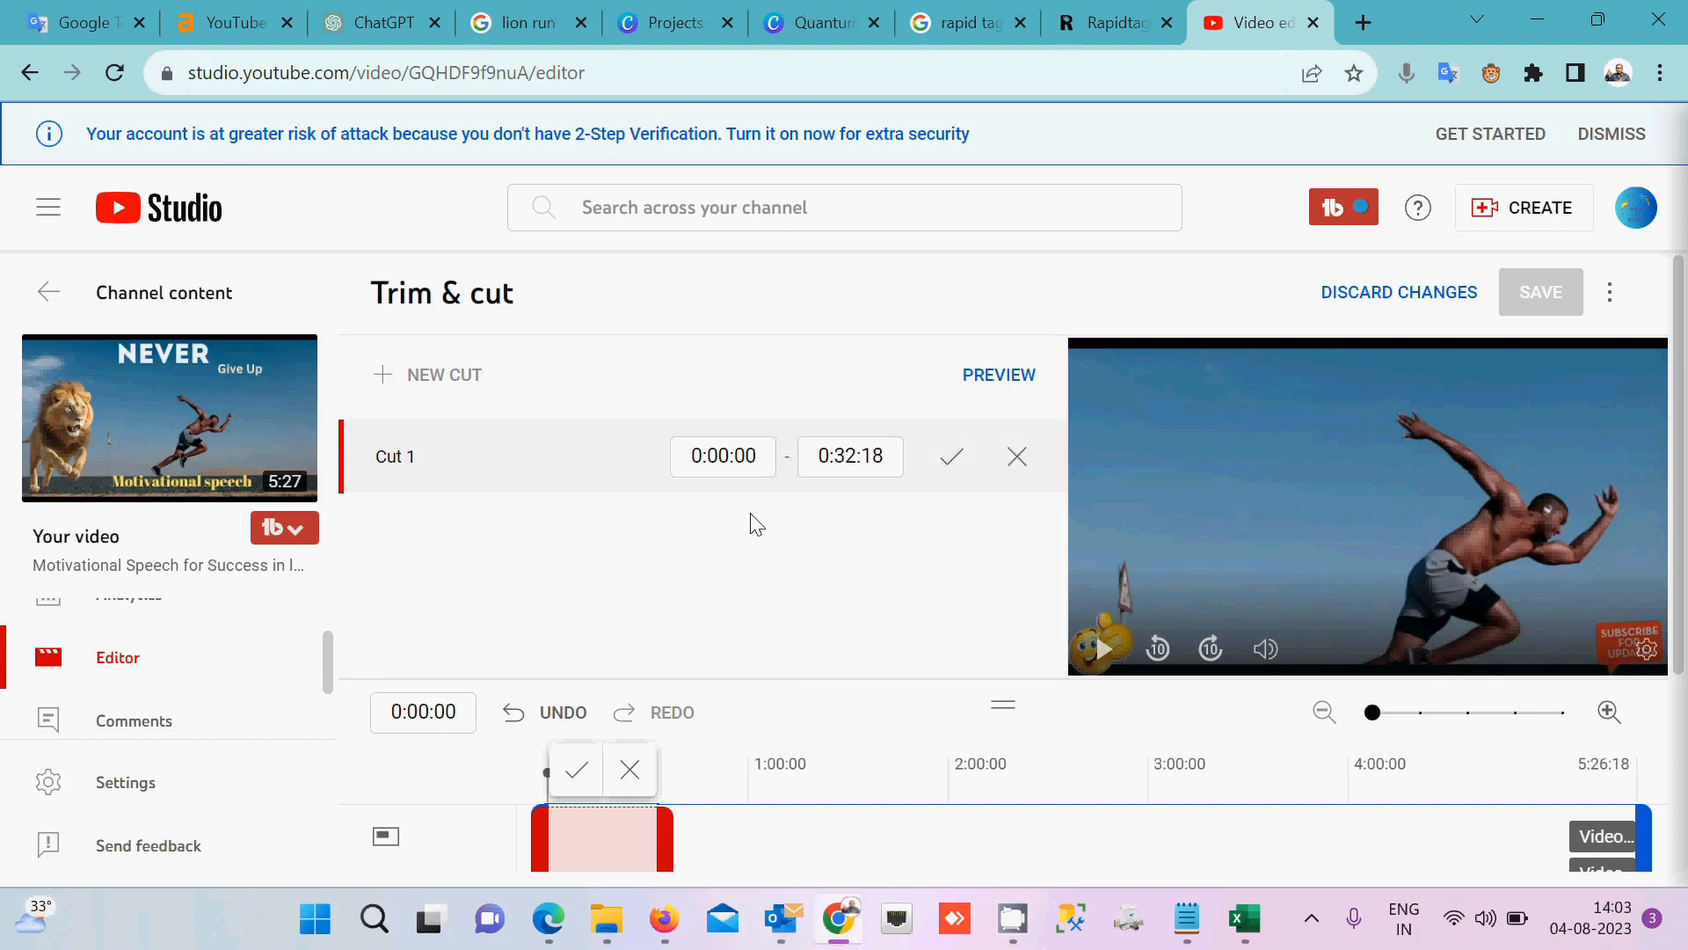
key(alt+Tab)
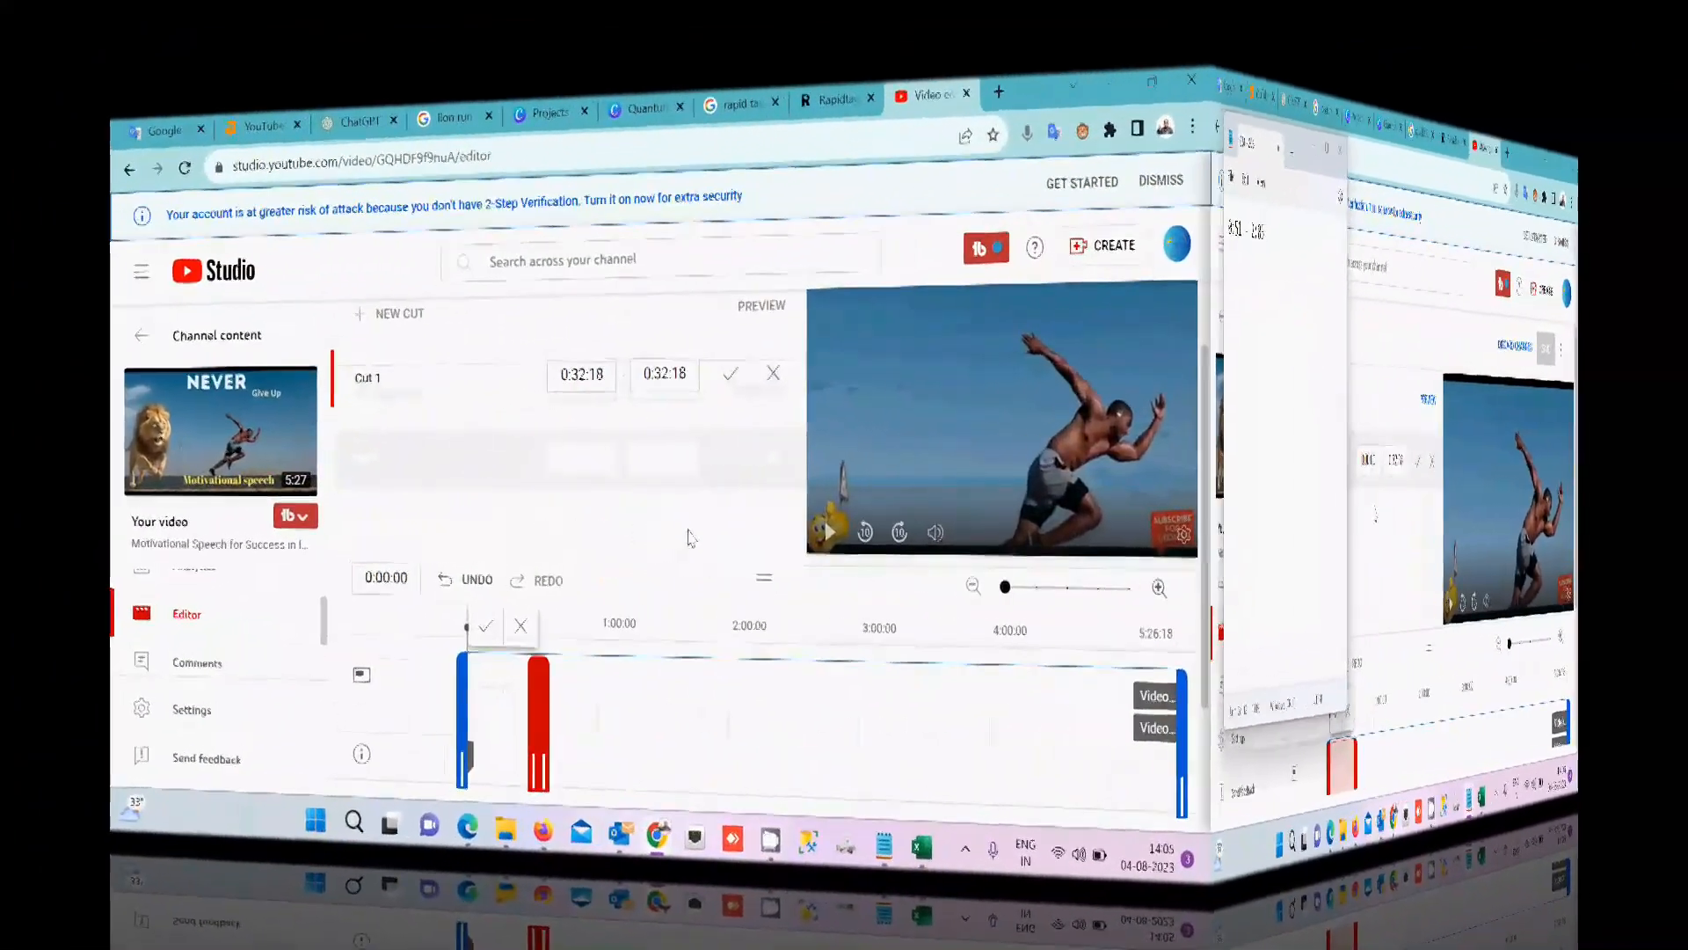
Trim the beginning of the video to about 0:14:07 on the timeline
scroll(890, 551, down, 1)
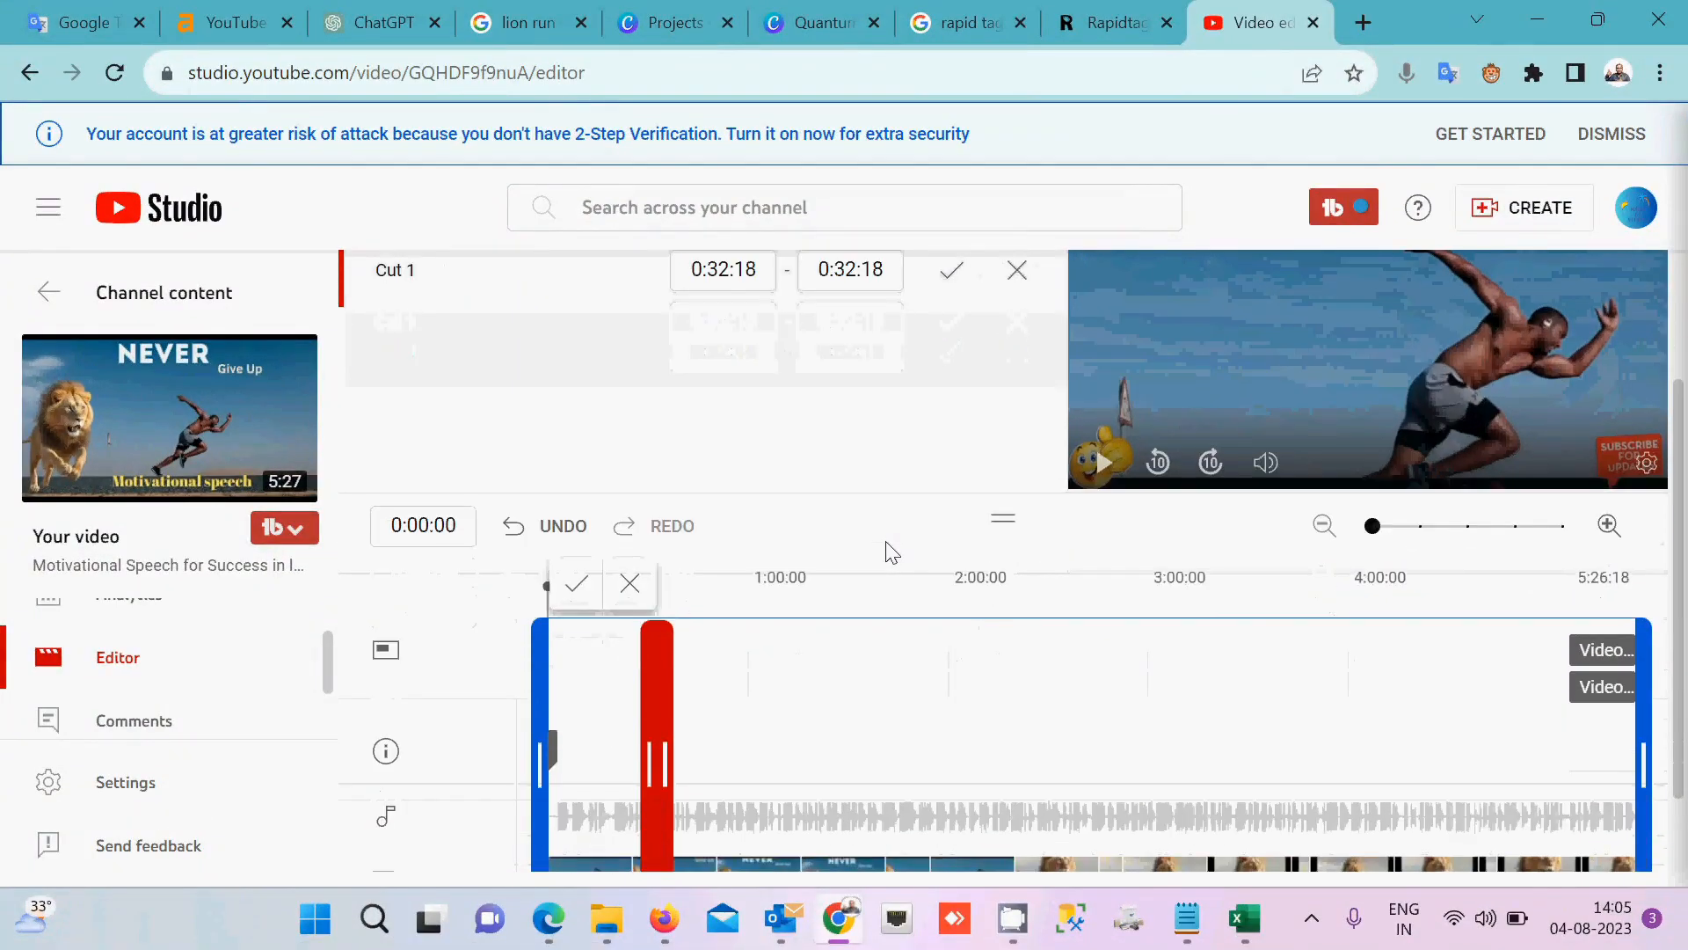
scroll(810, 404, up, 1)
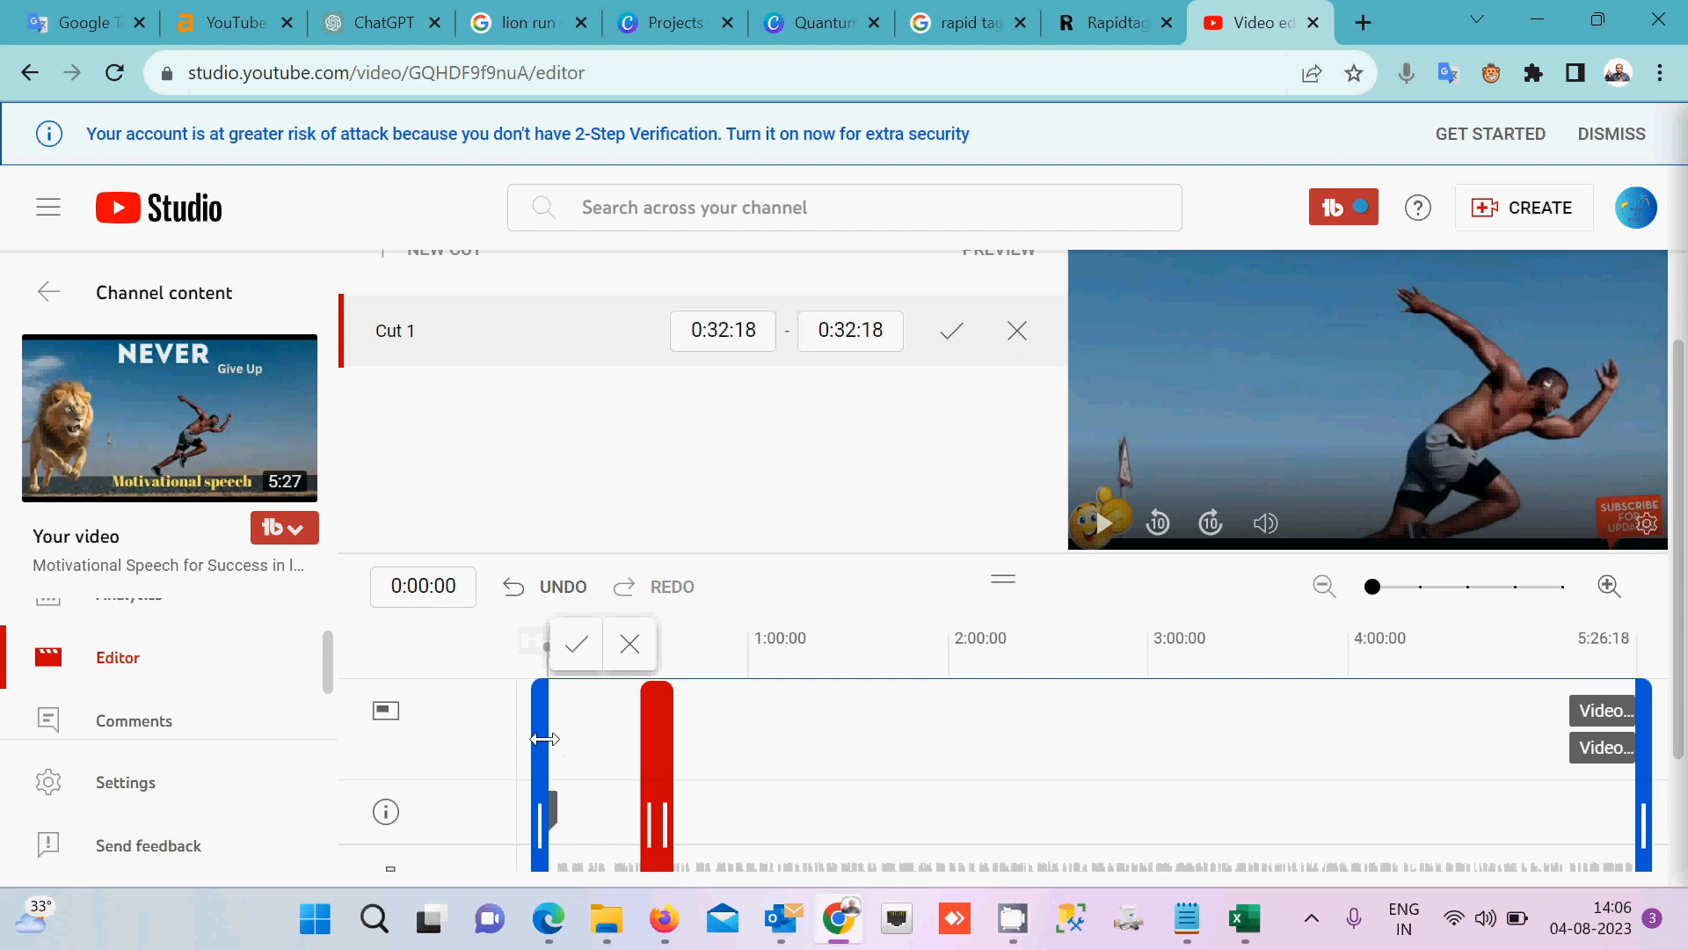
drag(544, 738, 566, 742)
mouse_move(563, 743)
mouse_down()
mouse_move(545, 744)
mouse_move(591, 745)
mouse_up()
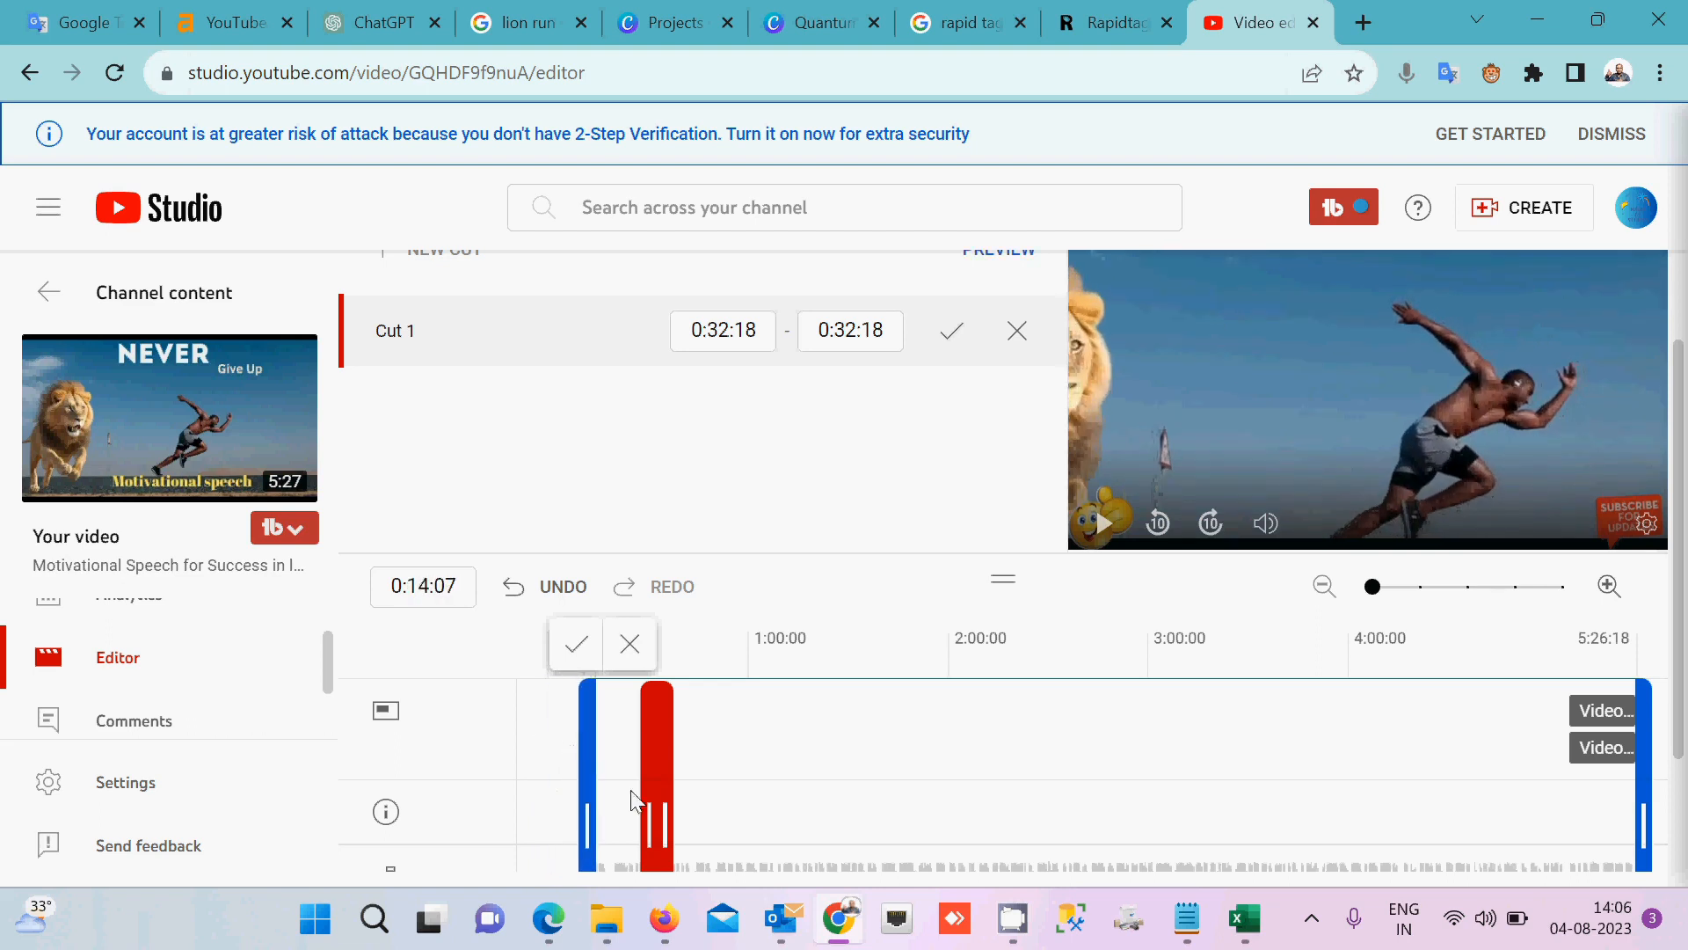
Adjust Cut 1 on the timeline so it runs from about 0:31:01 to about 0:52:13
drag(665, 796, 722, 795)
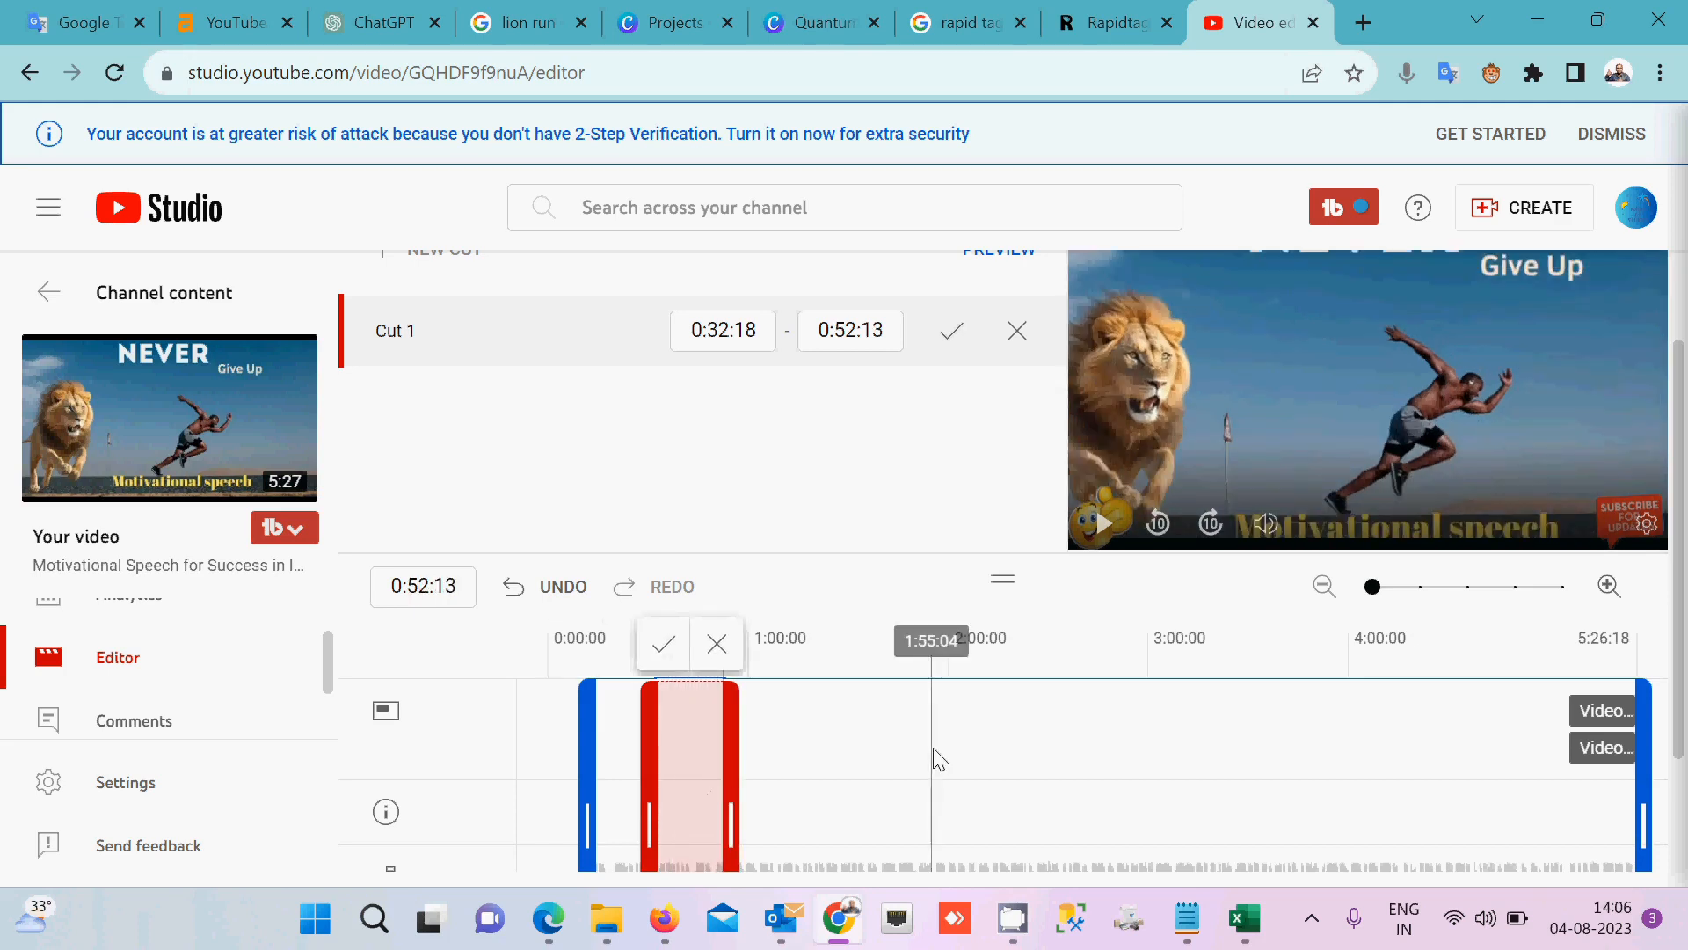
scroll(934, 749, down, 2)
scroll(934, 749, up, 3)
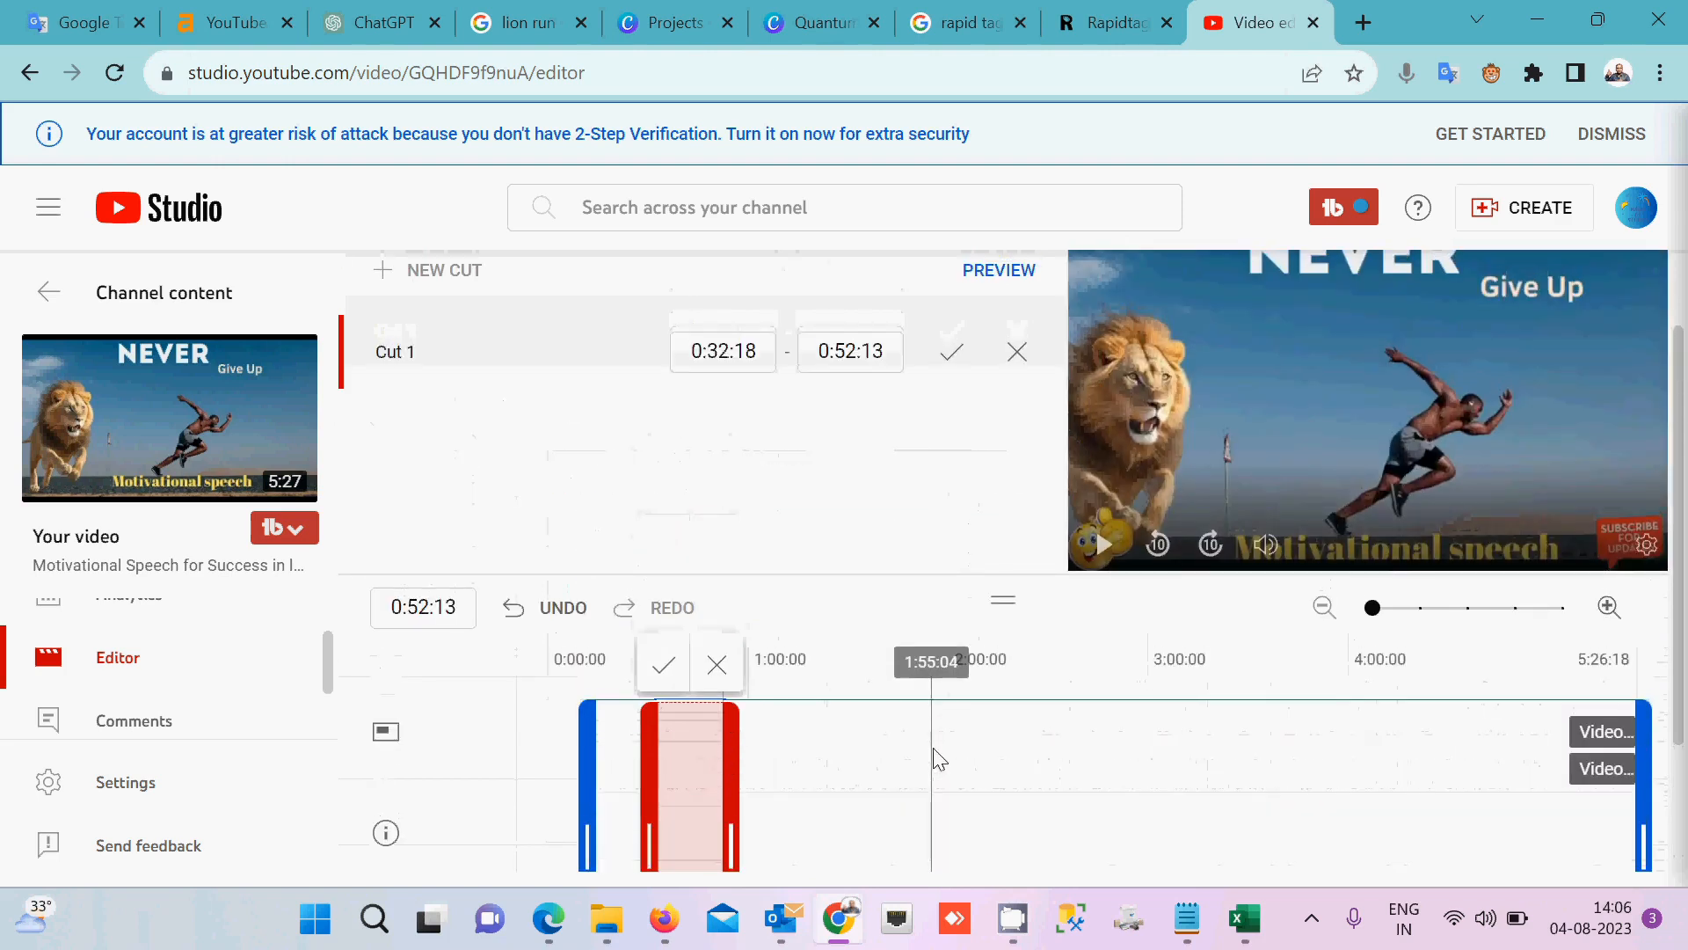
scroll(934, 750, down, 2)
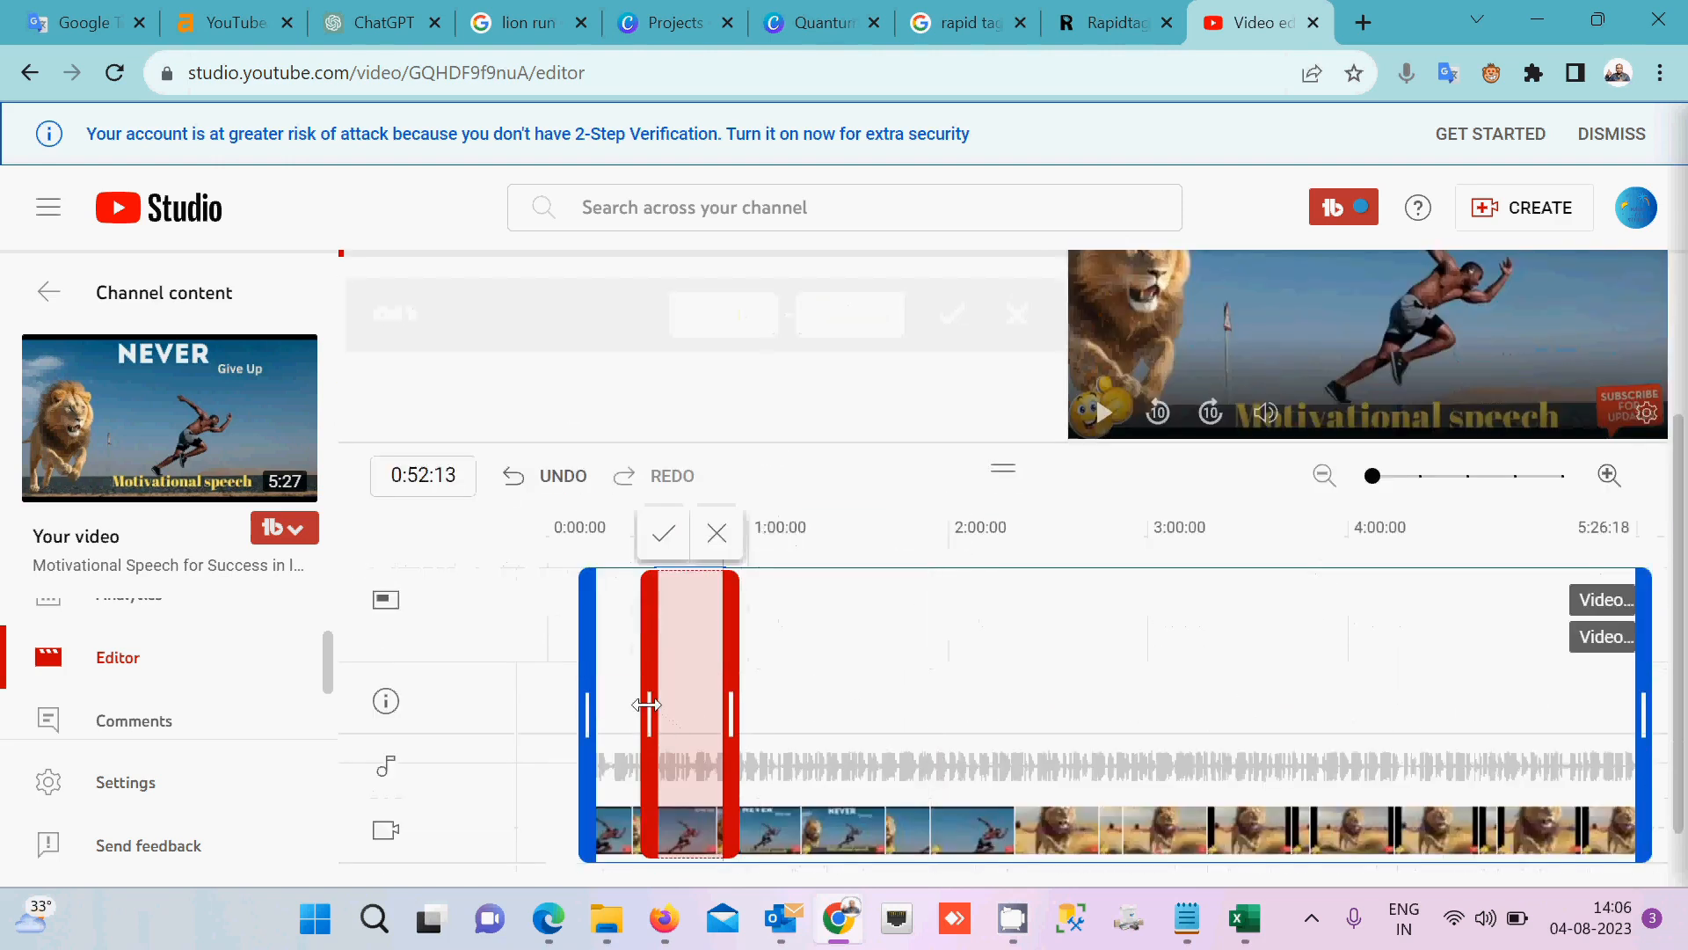
drag(647, 704, 628, 704)
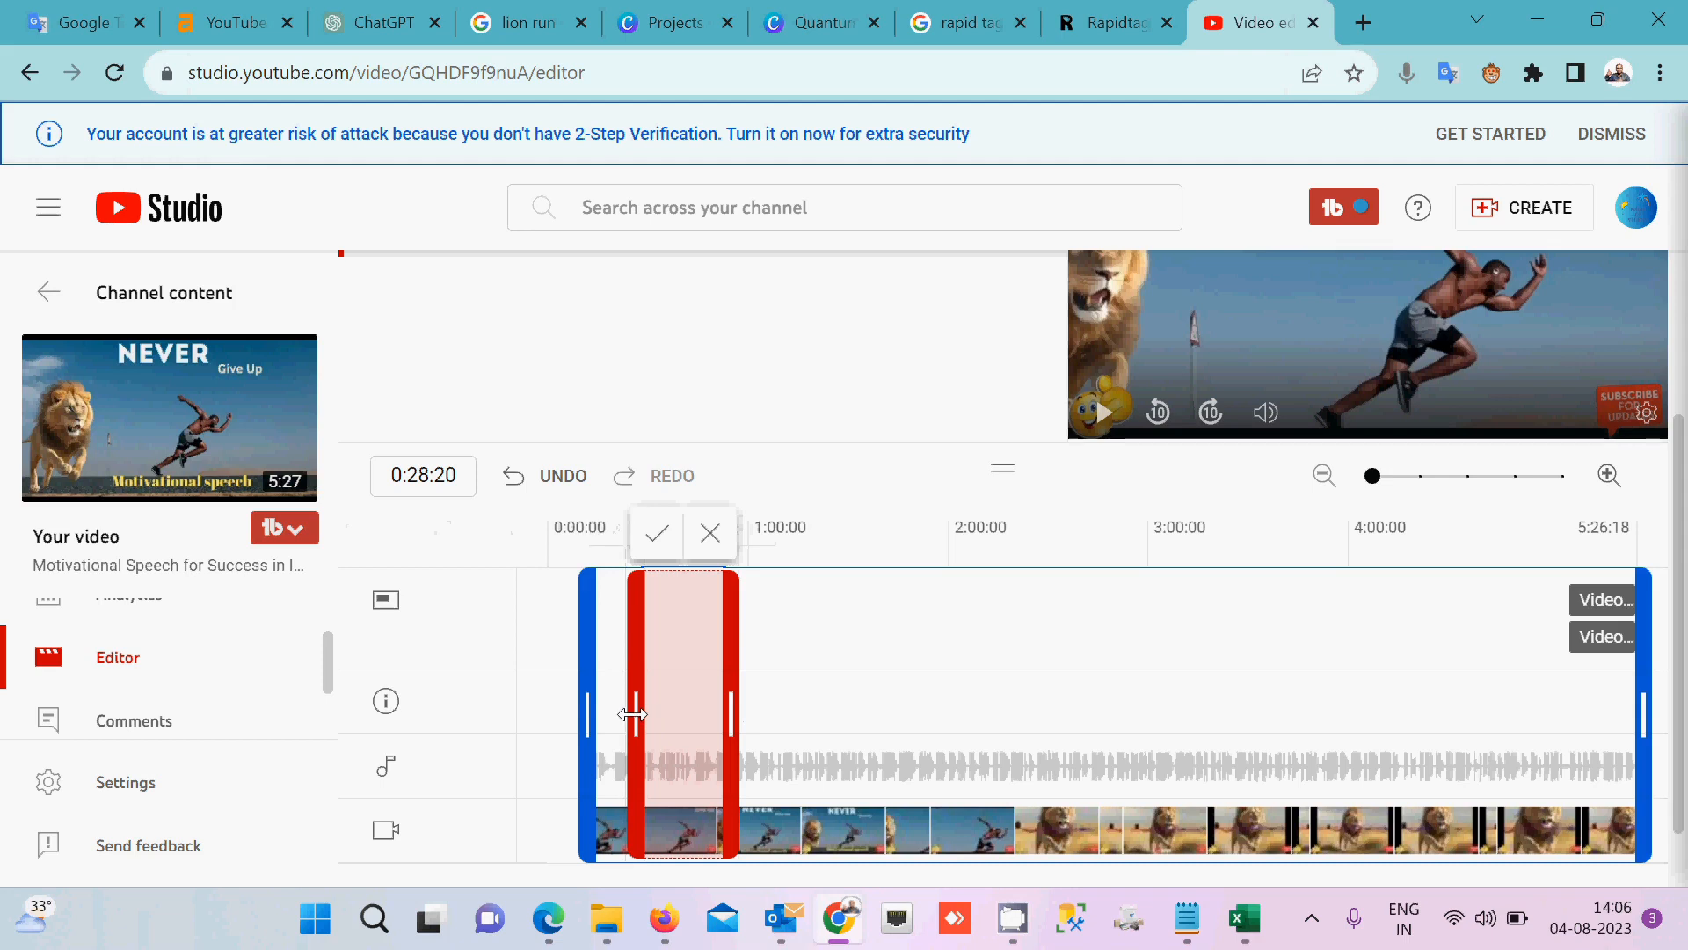
mouse_move(632, 714)
mouse_down()
mouse_move(600, 717)
mouse_move(644, 719)
mouse_up()
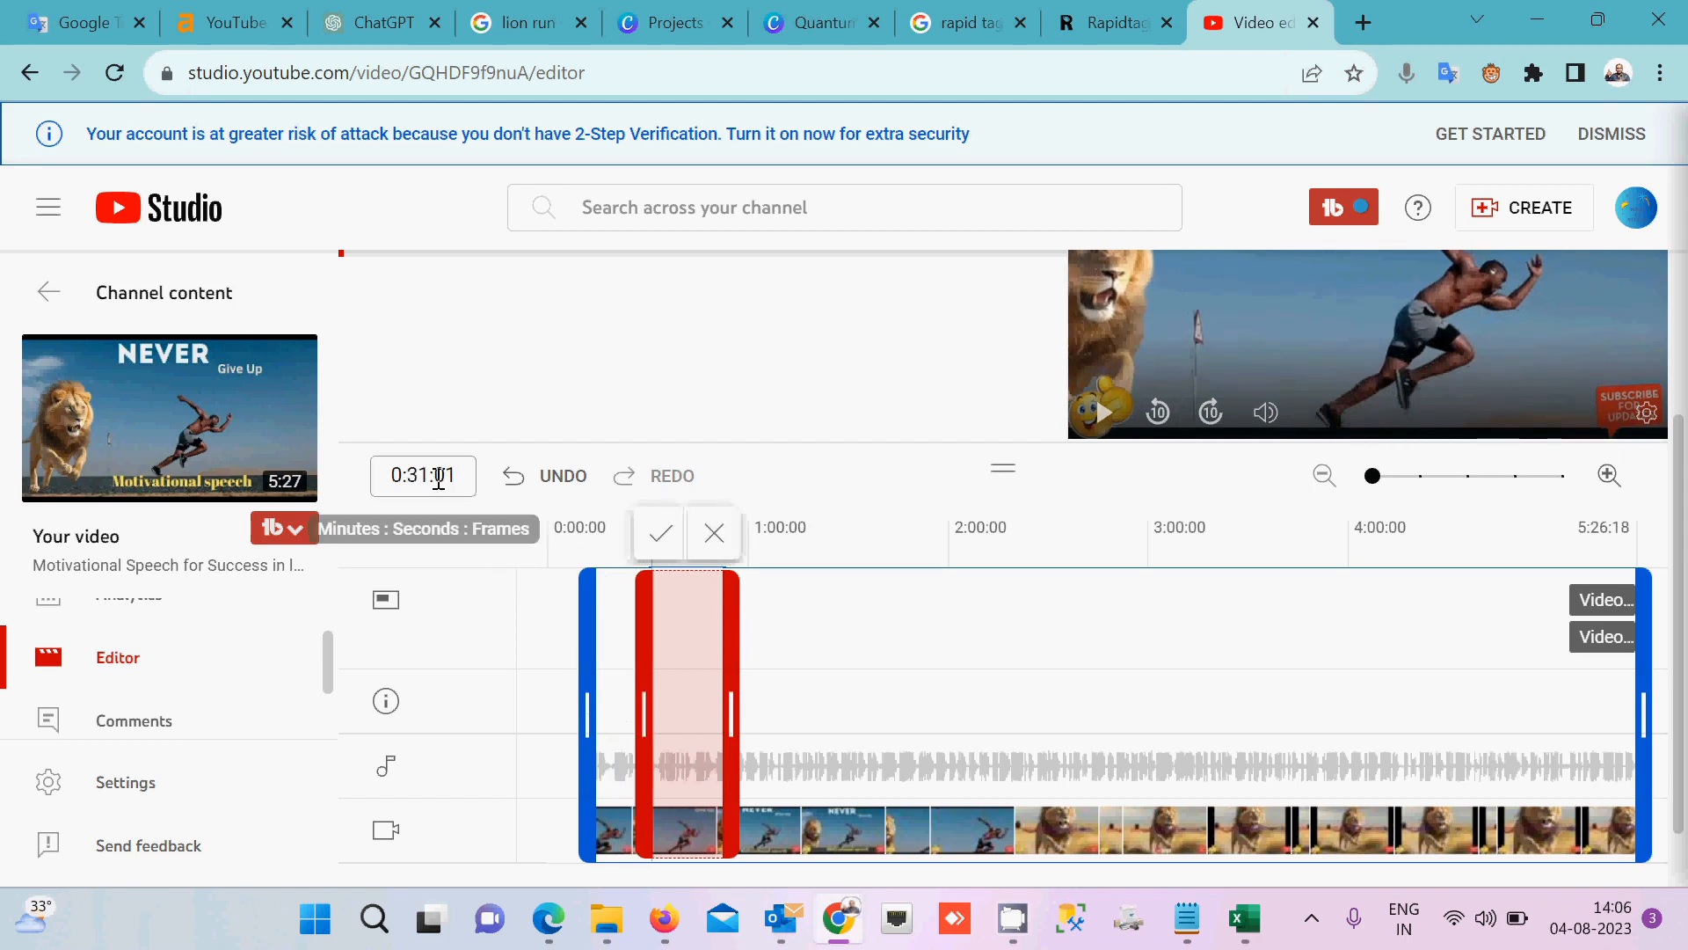
Set the timeline playhead time to 0:51:00, checking it against the noted time range in Notepad
click(429, 475)
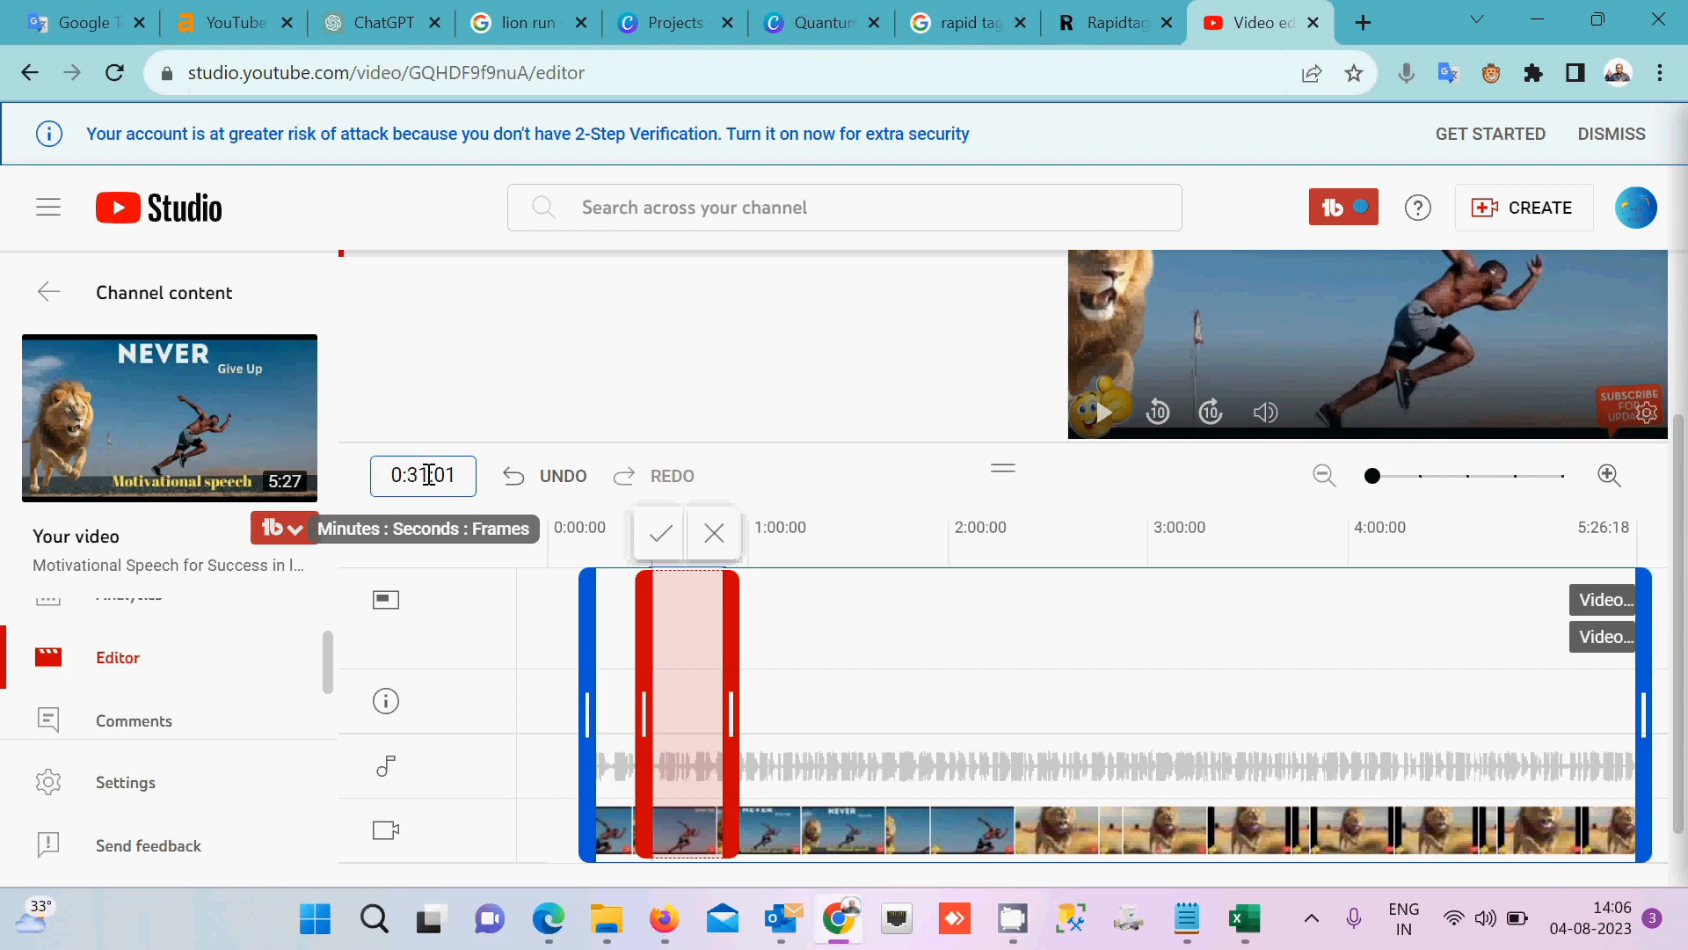
key(BackSpace)
key(BackSpace)
text(51)
click(567, 409)
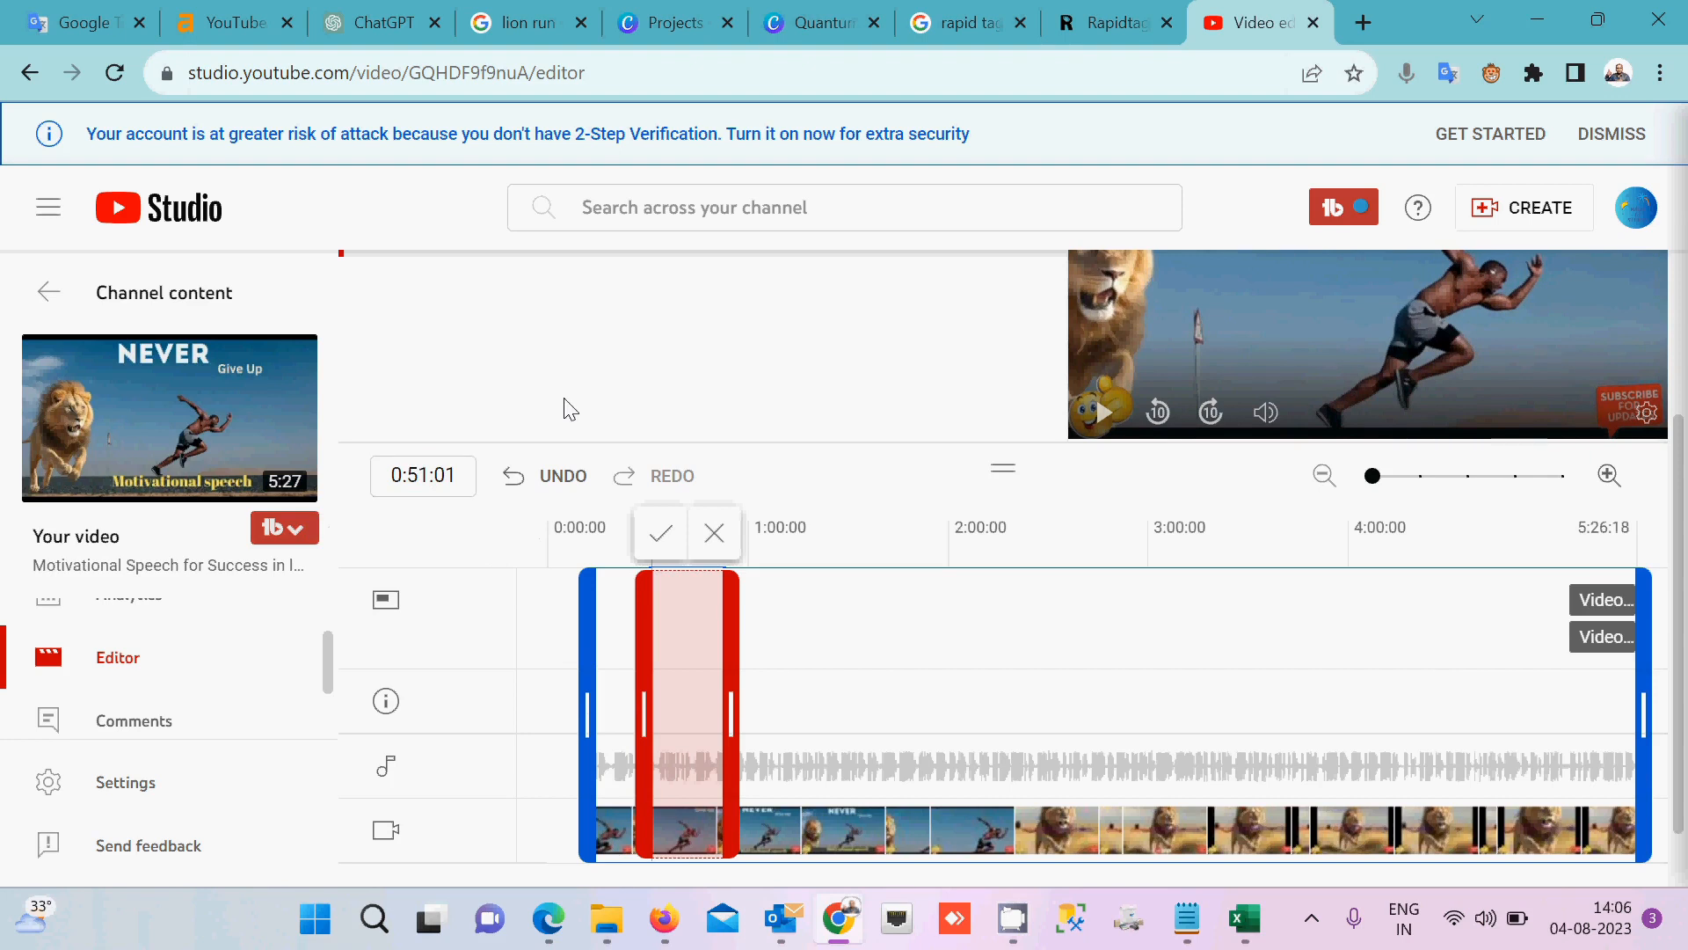
click(459, 478)
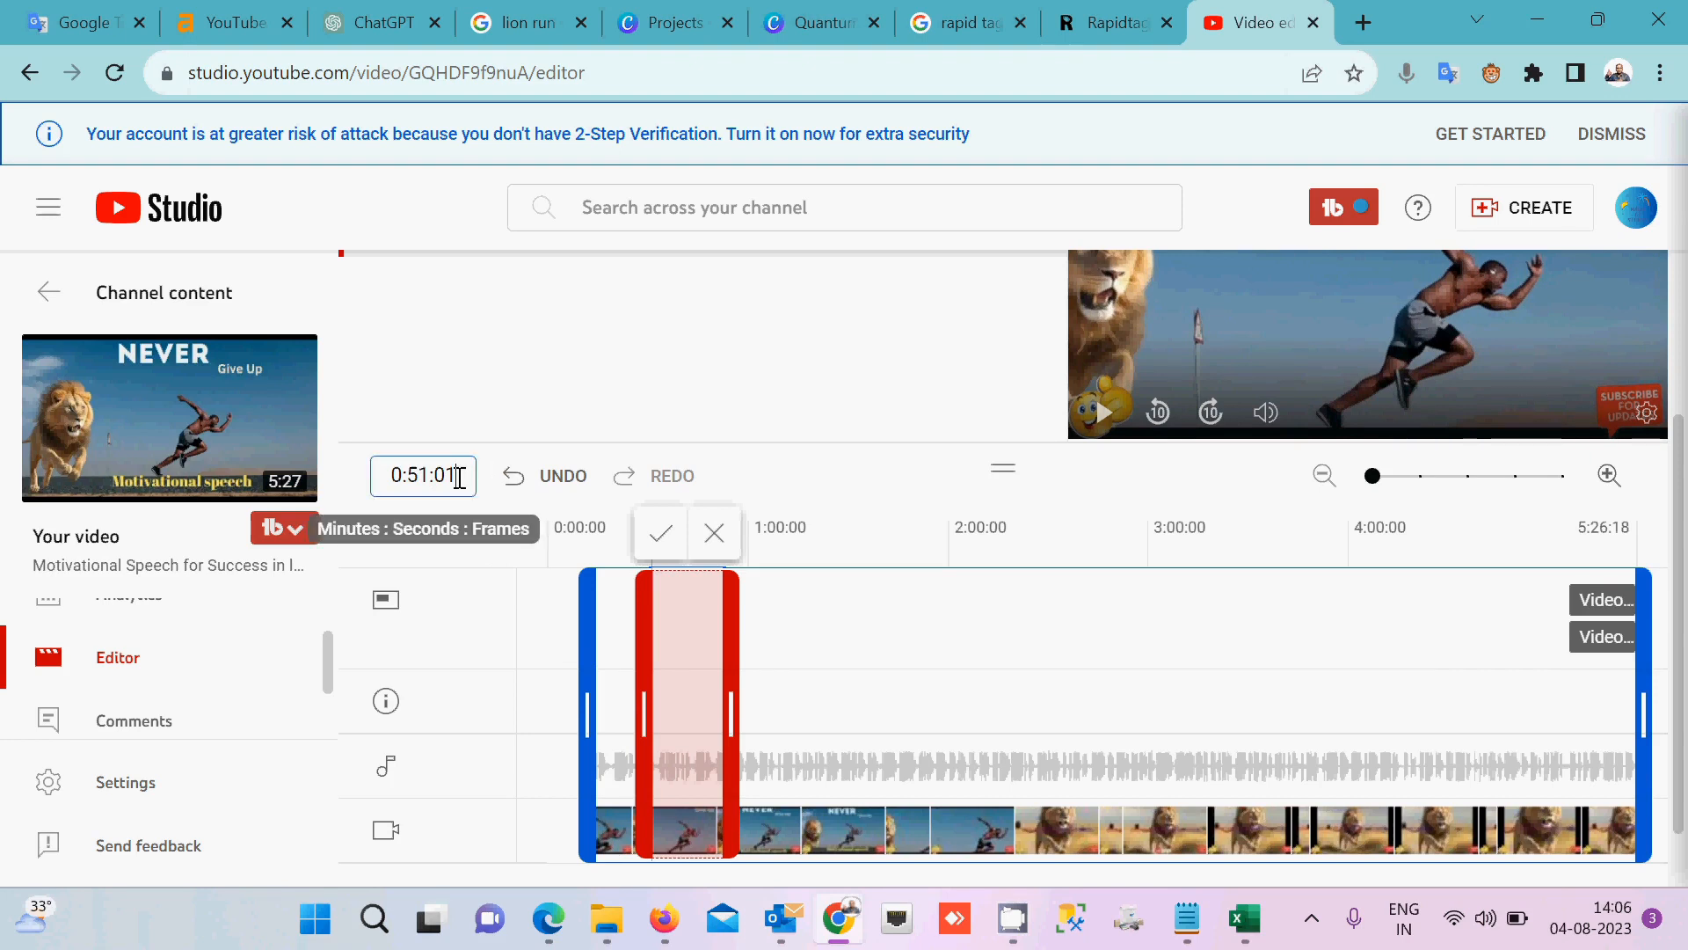
key(alt+Tab)
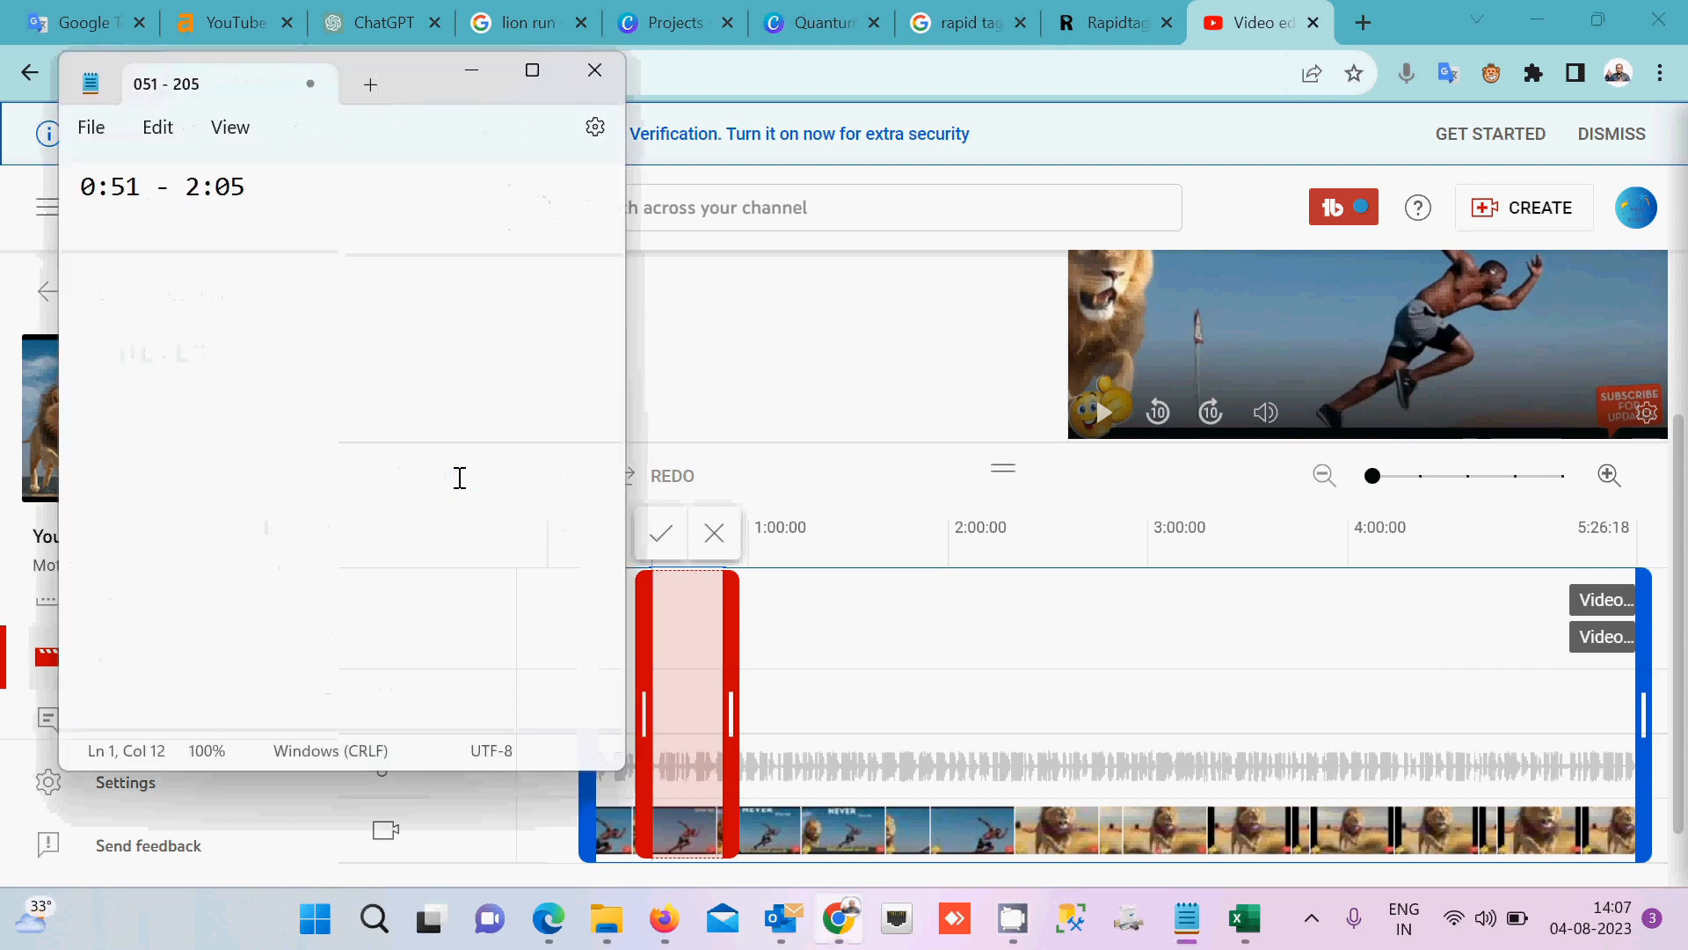
key(alt+Tab)
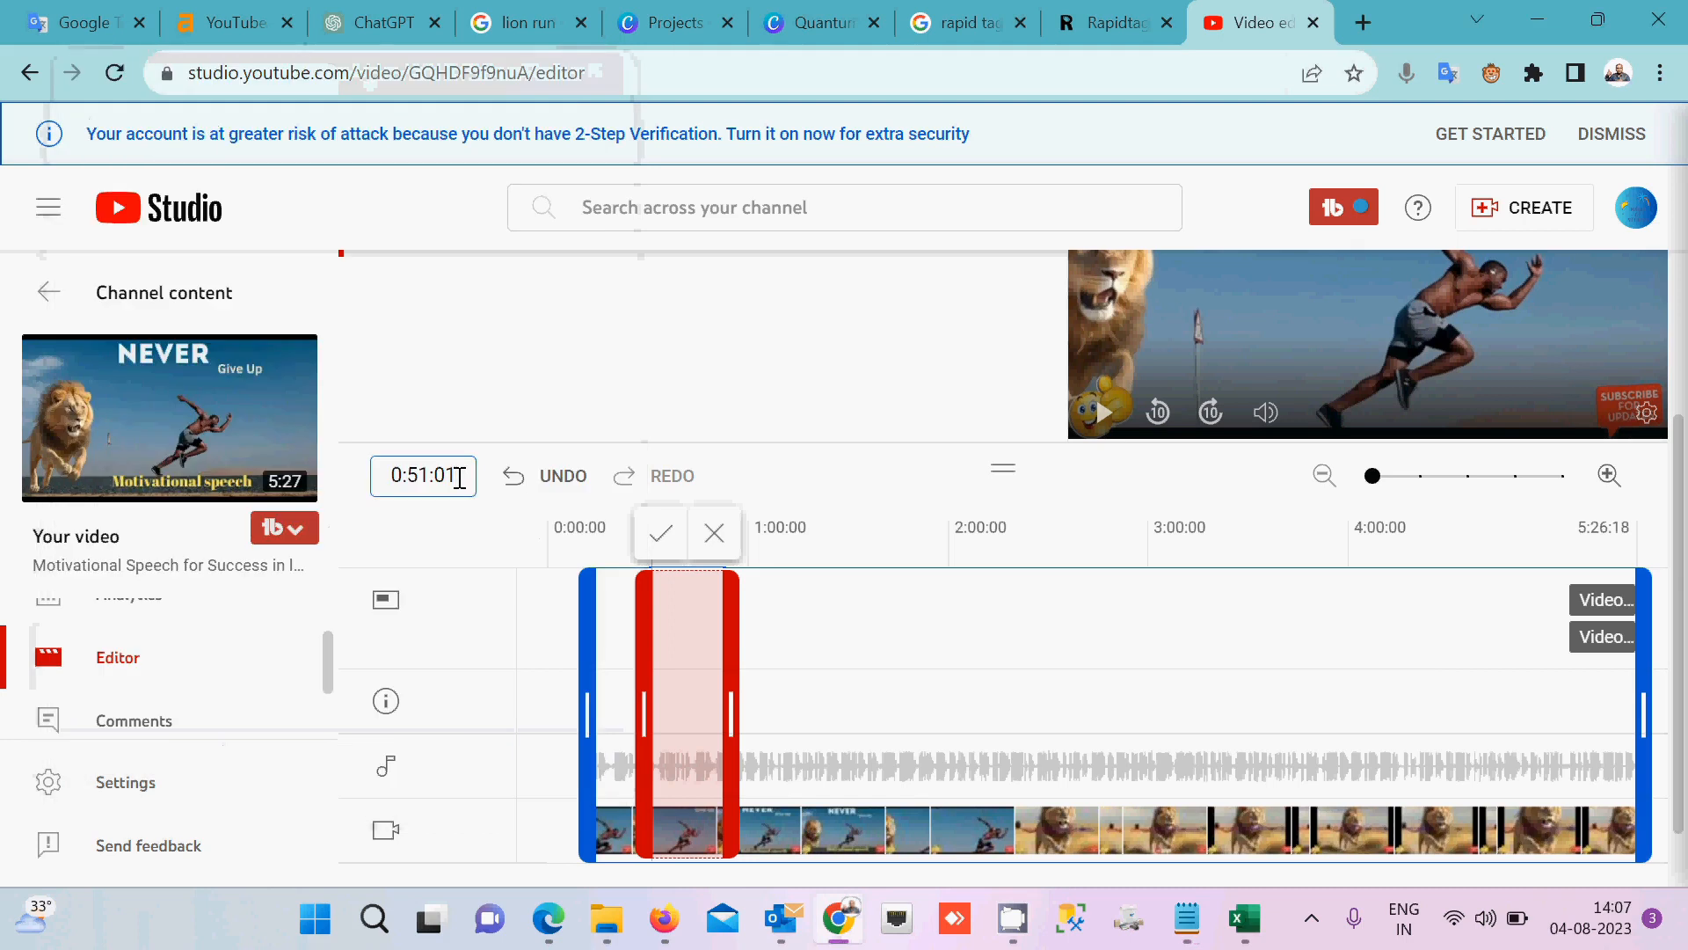
key(BackSpace)
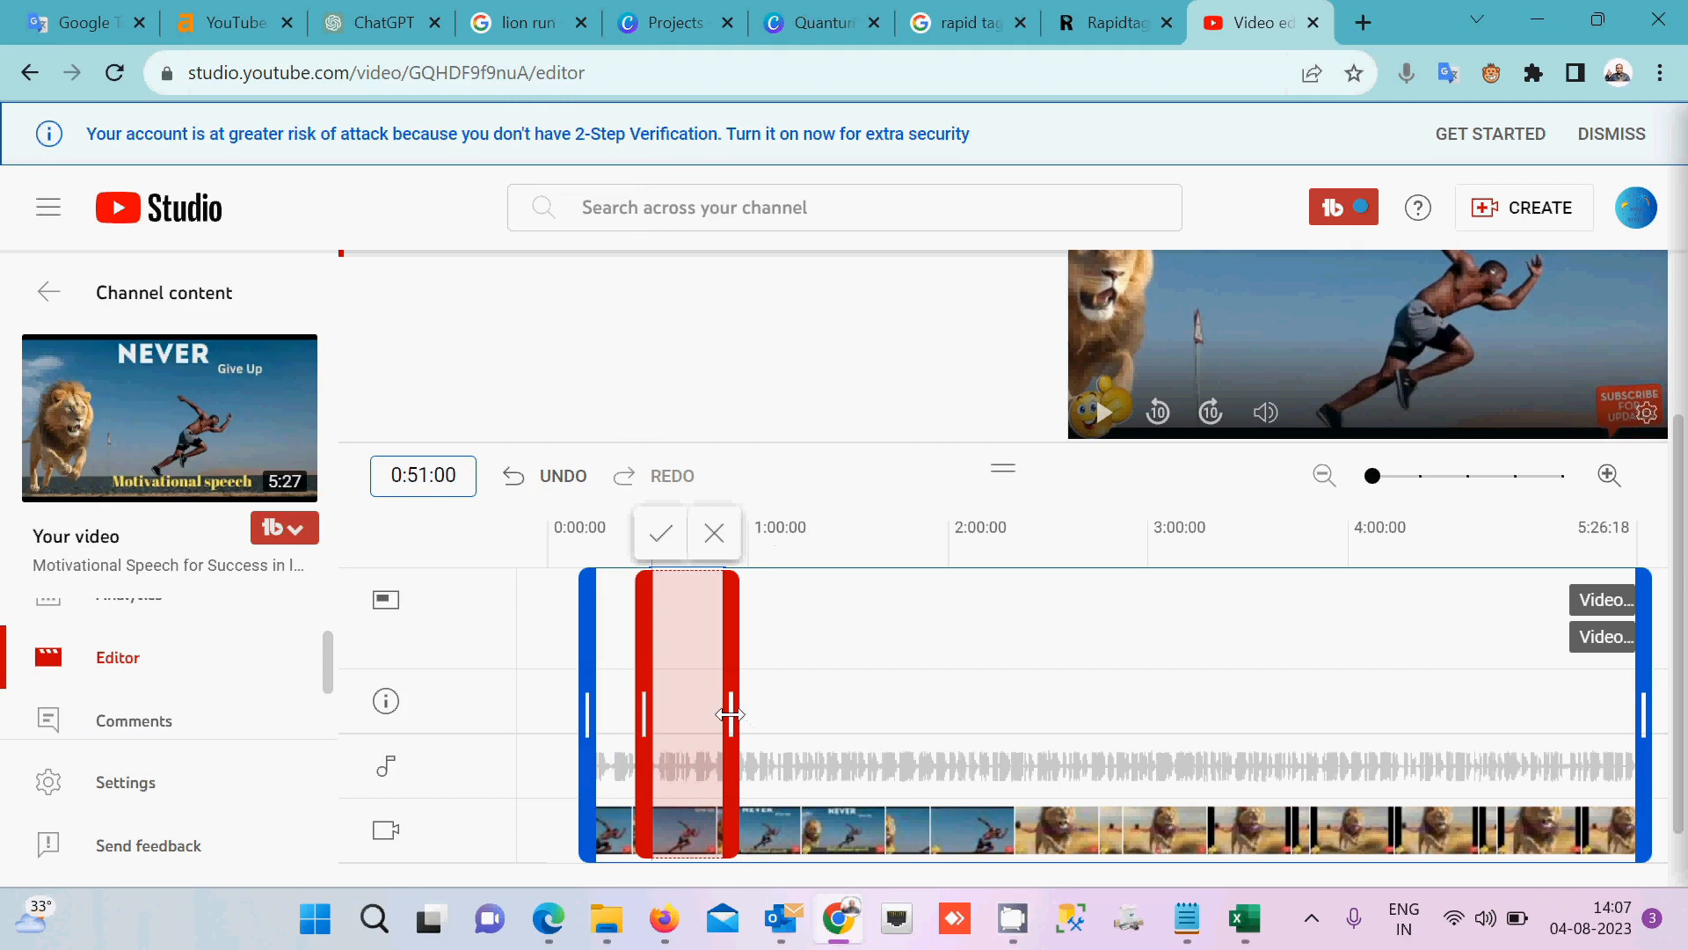
Try to set Cut 1's end time to 0:02:05, checking it against the noted time range in Notepad
click(730, 714)
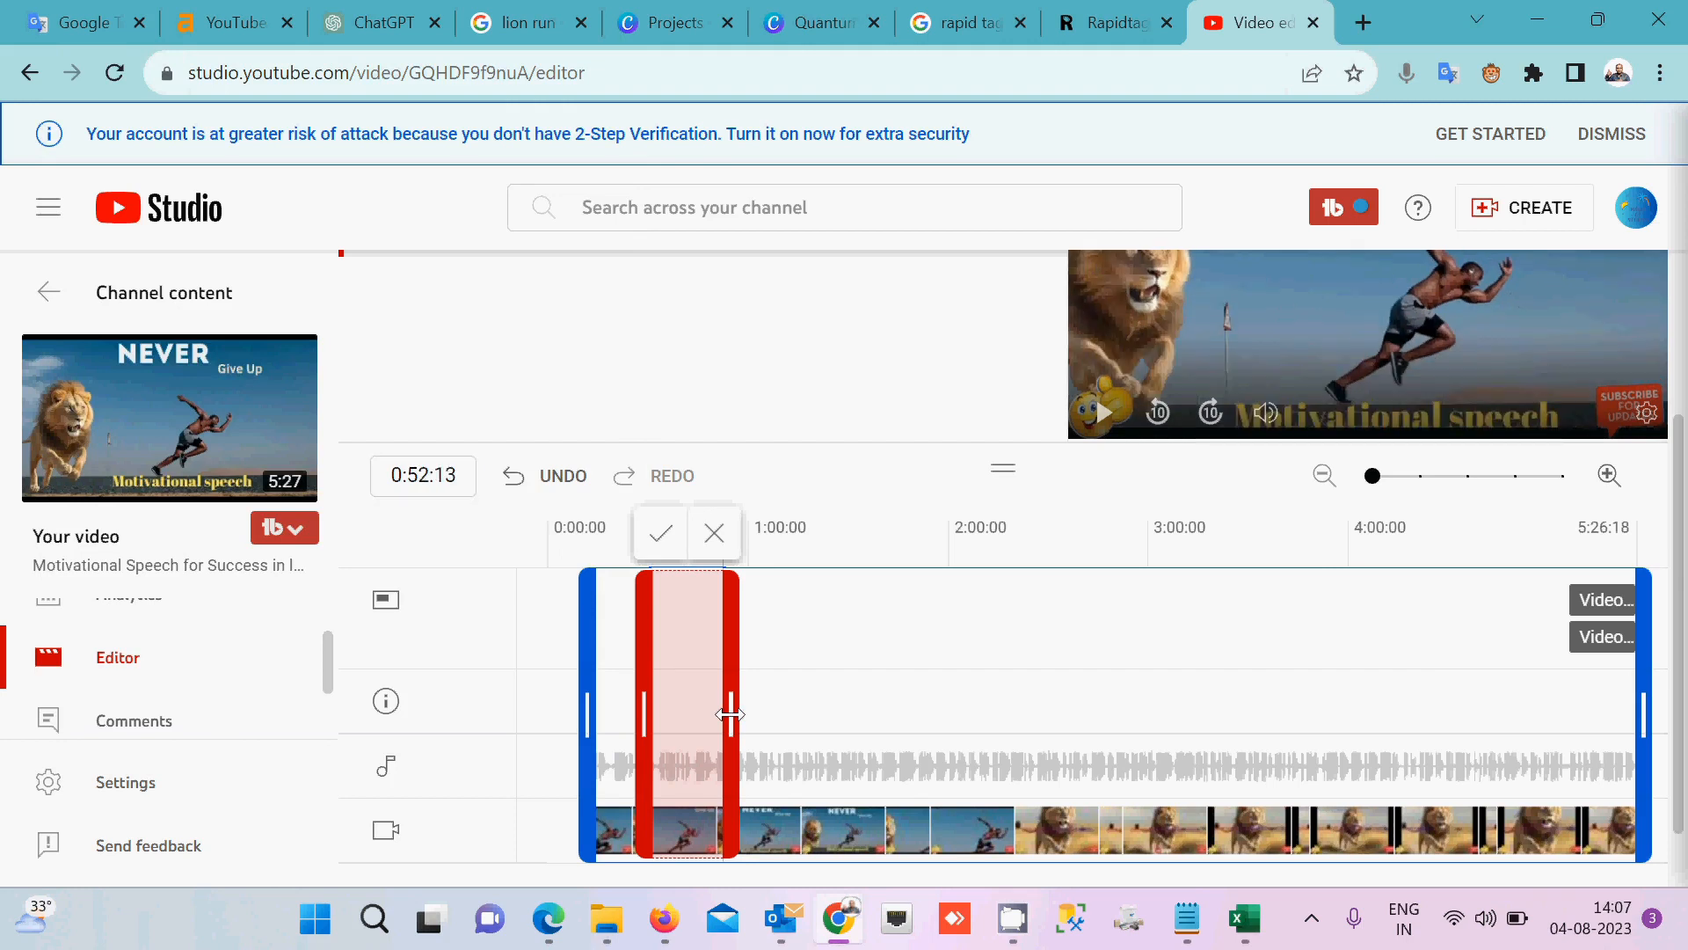
key(alt+Tab)
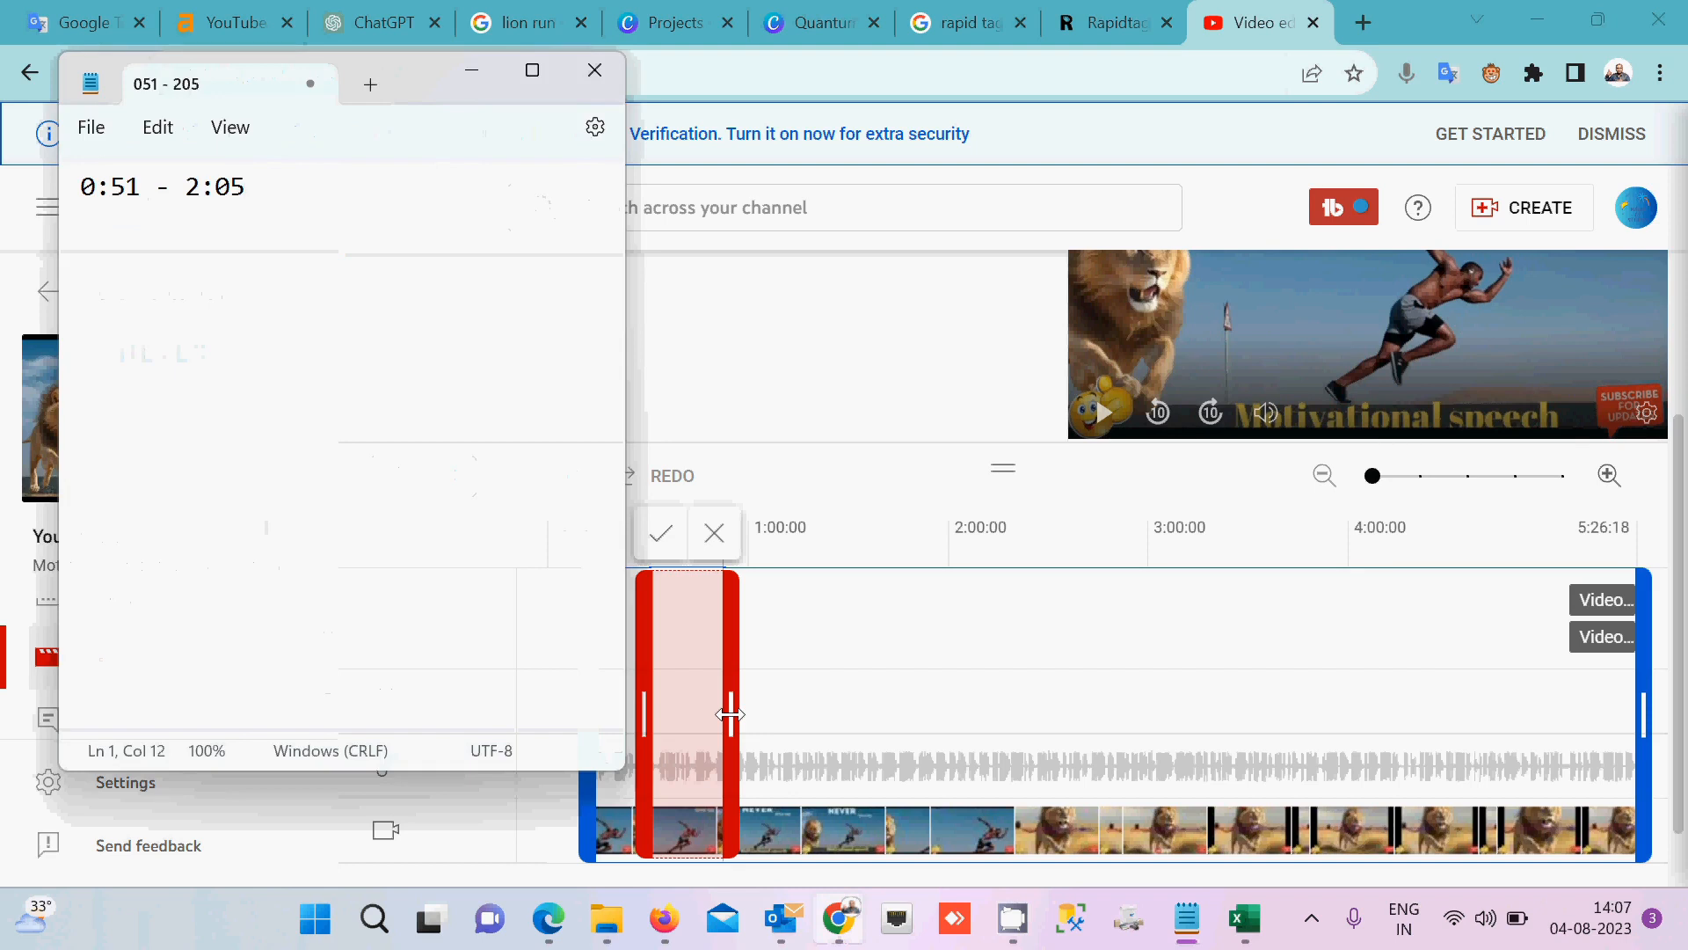
key(alt+Tab)
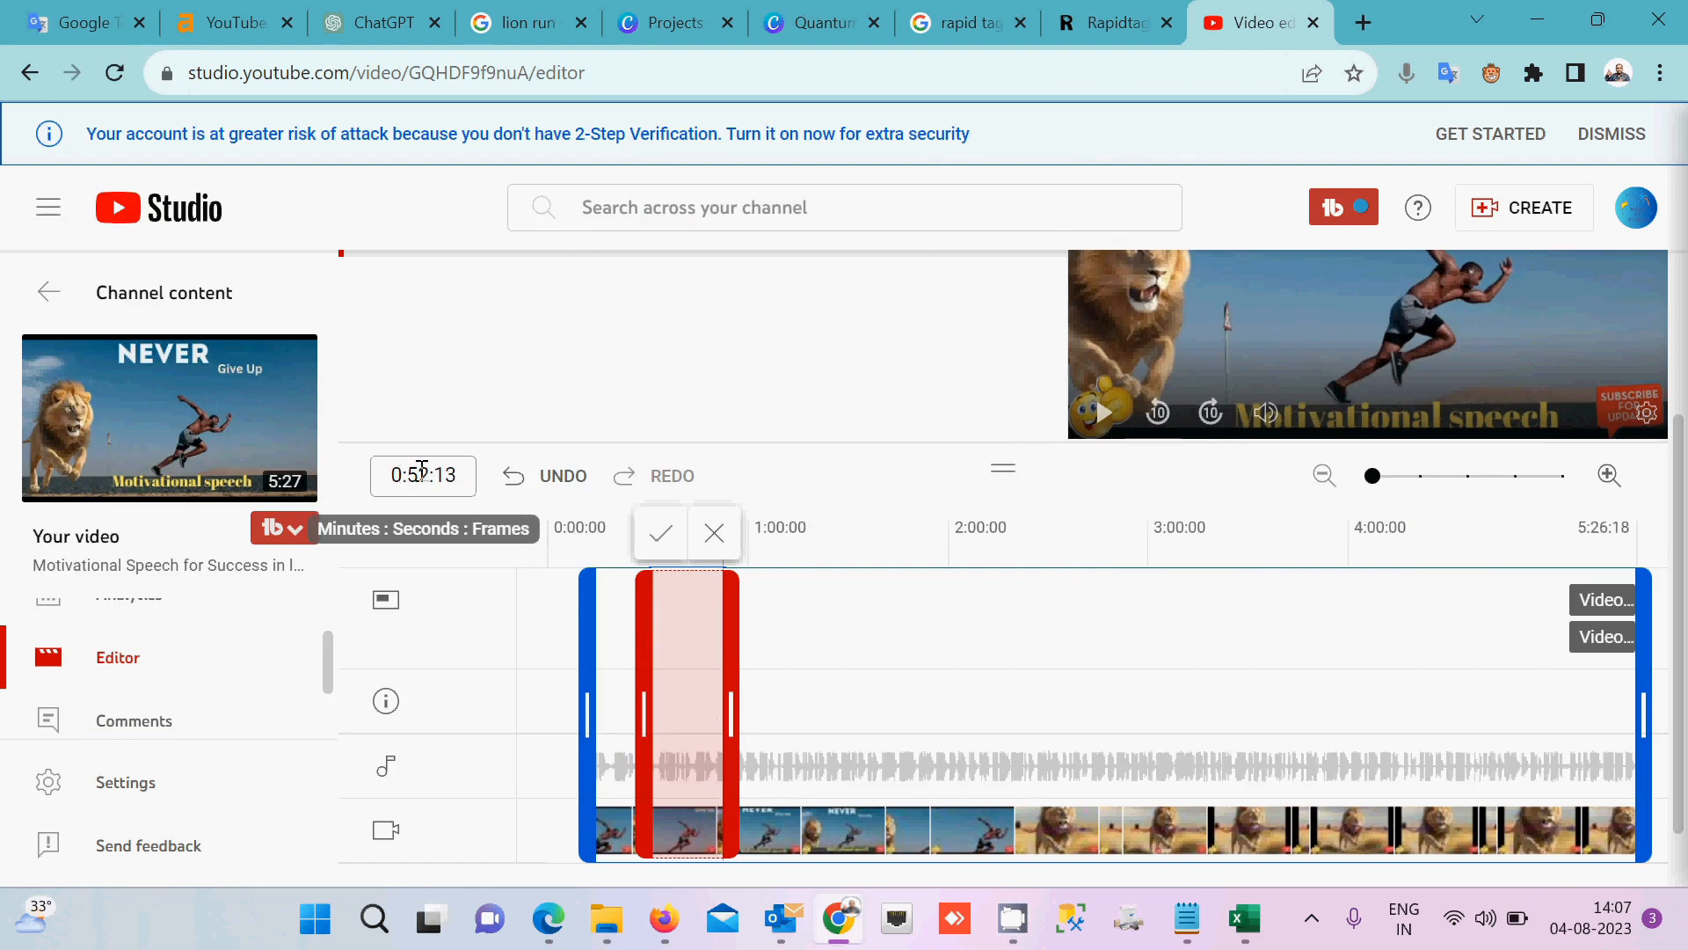
click(429, 475)
key(BackSpace)
key(BackSpace)
text(02)
key(BackSpace)
text(0)
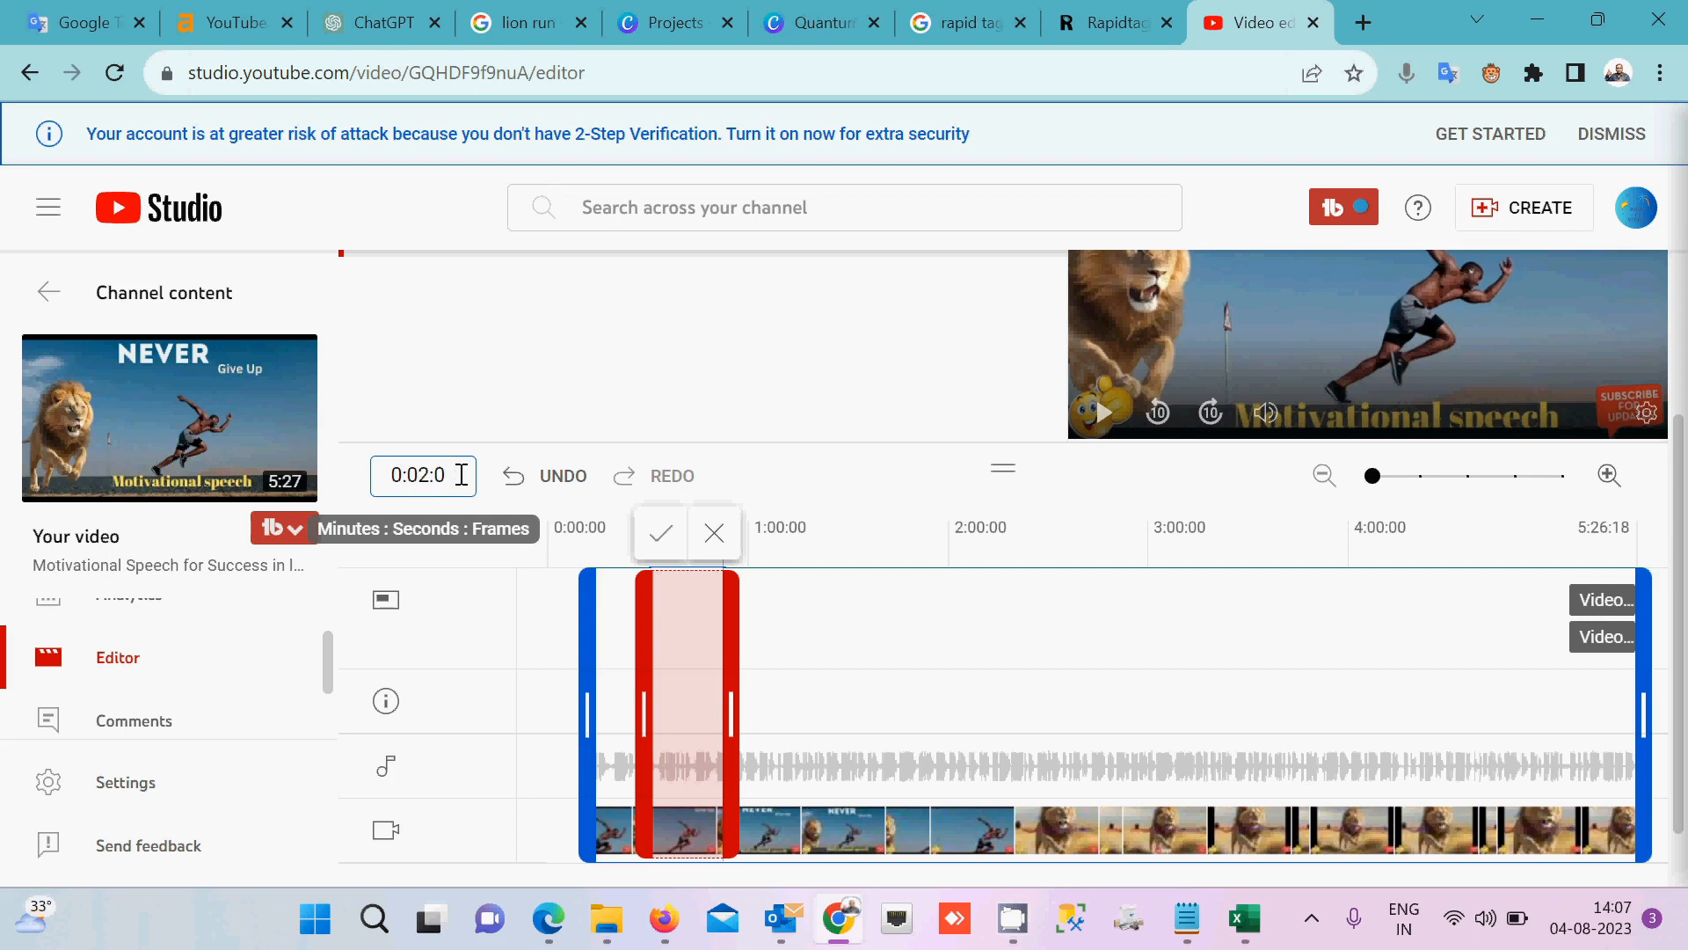
text(5)
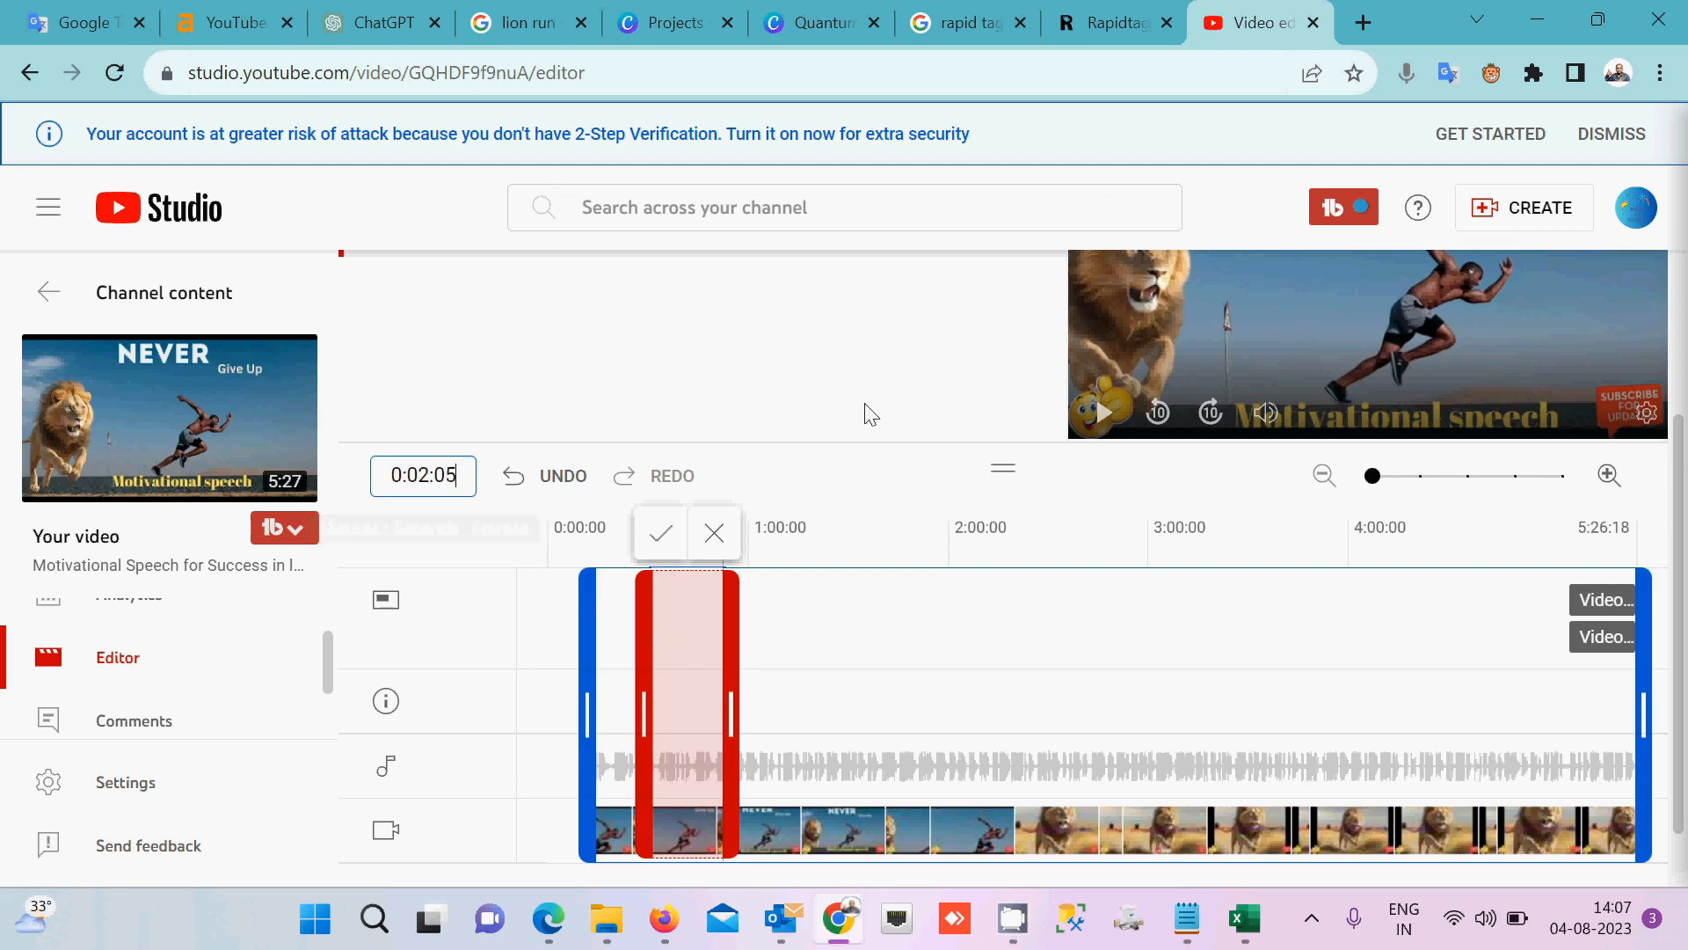
click(844, 385)
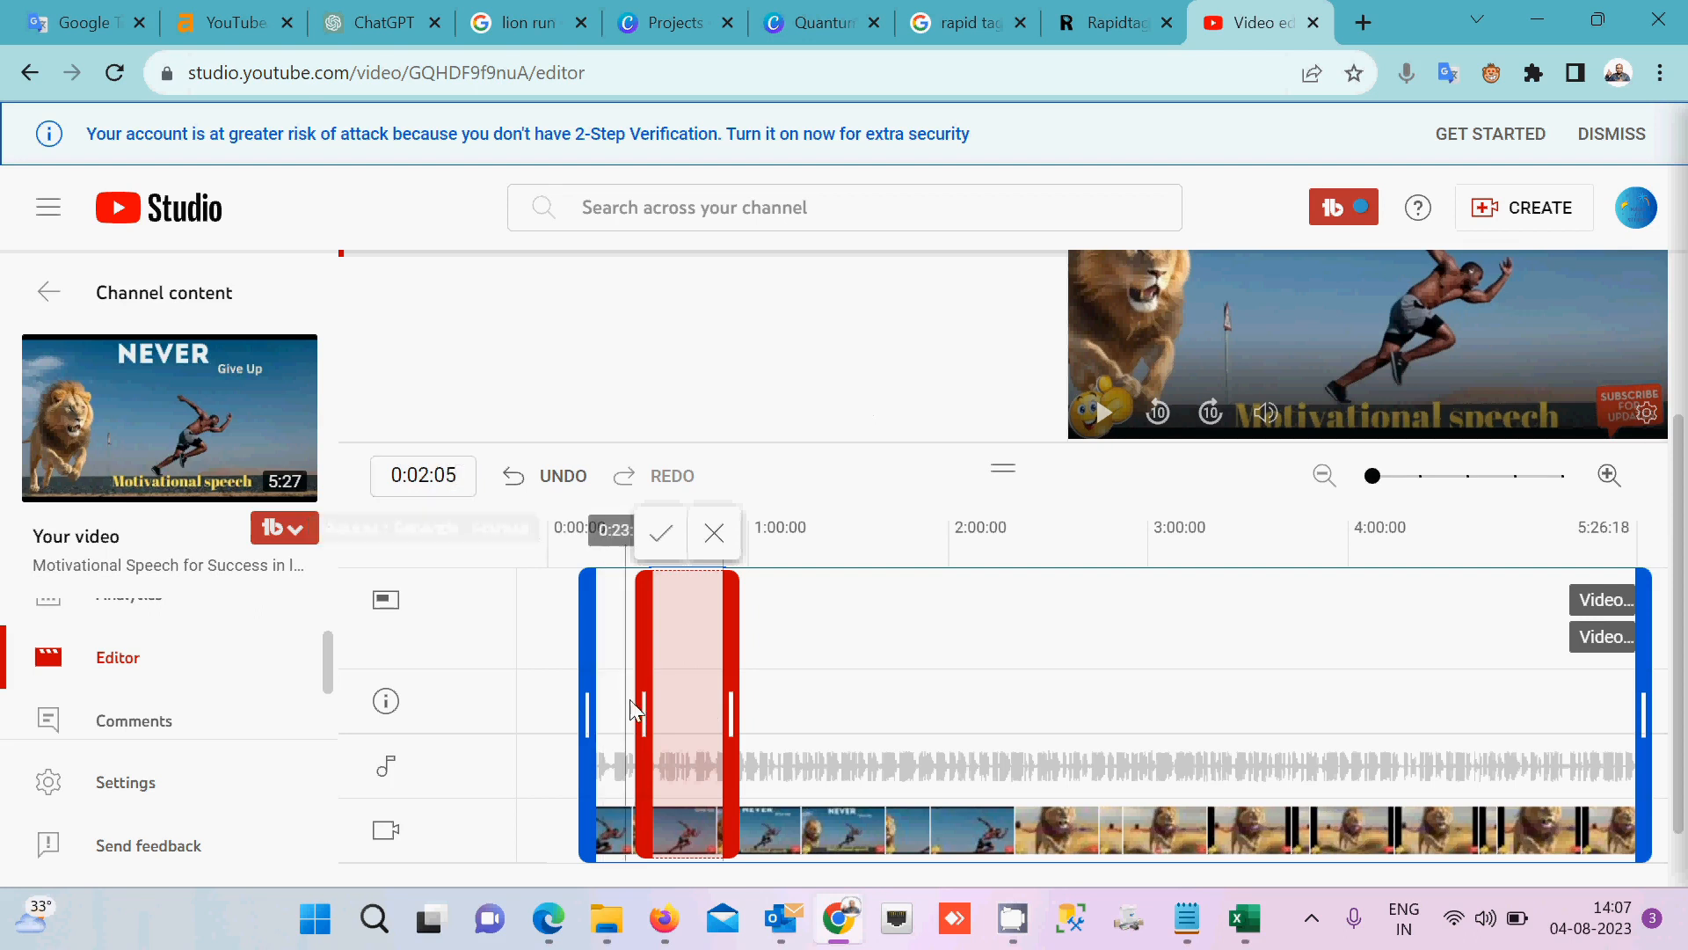
Try to set Cut 1's start time to 0:51:00 after consulting the noted time range, and confirm the cut
click(642, 674)
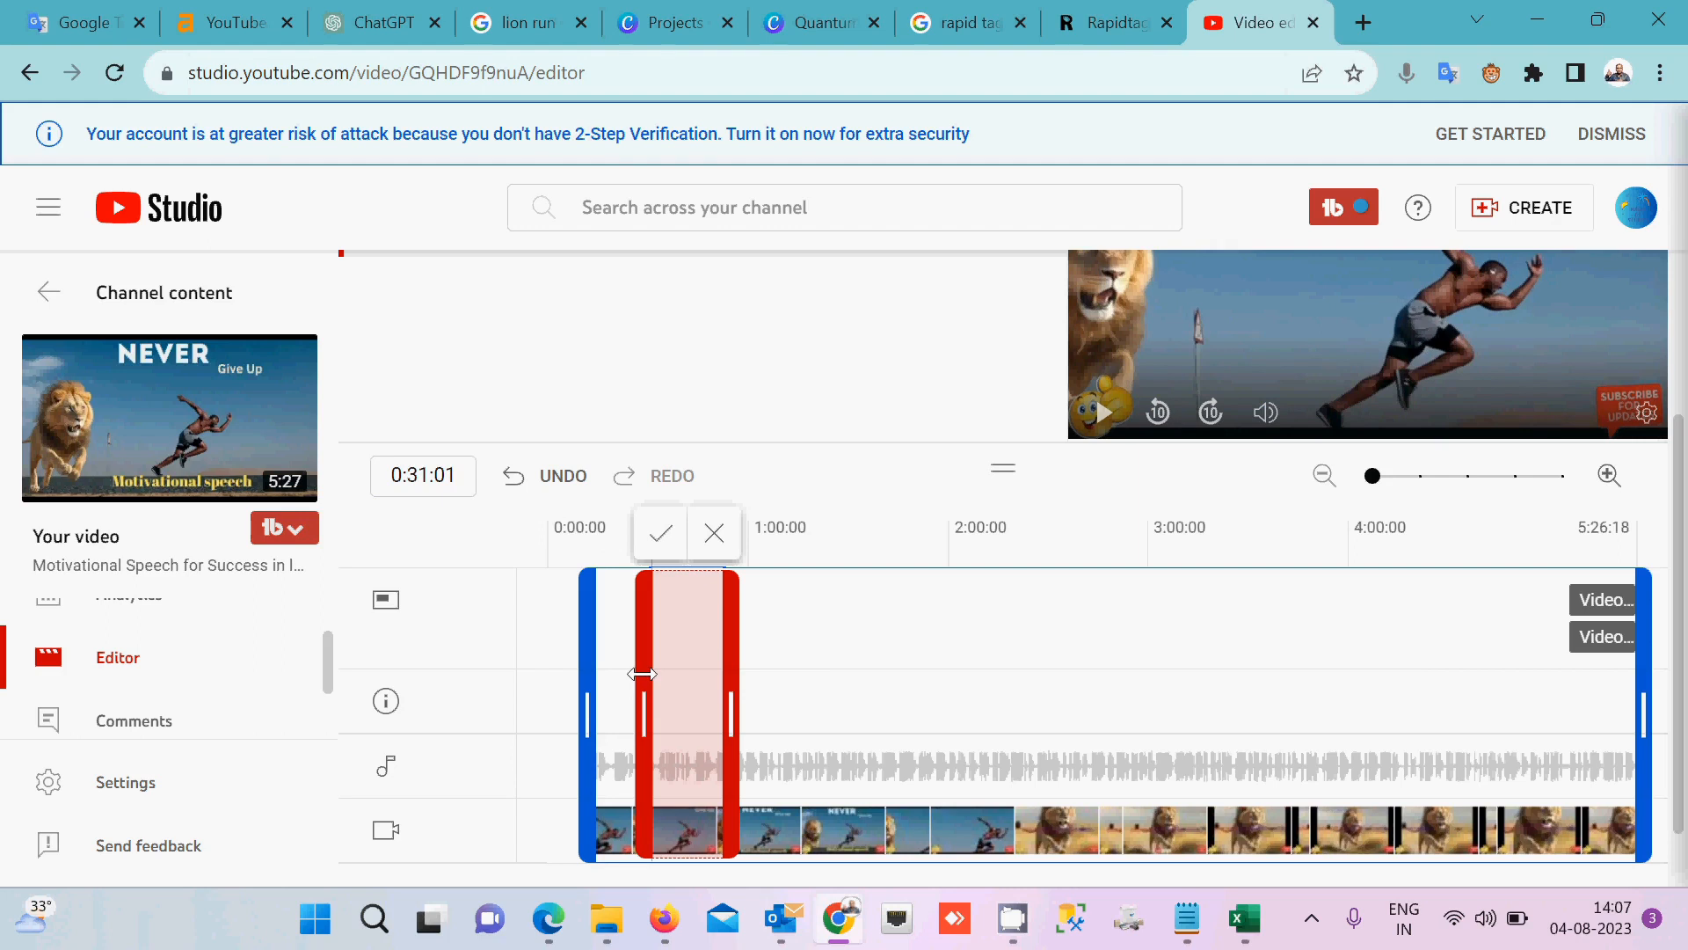
key(alt+Tab)
key(alt+Tab)
click(429, 475)
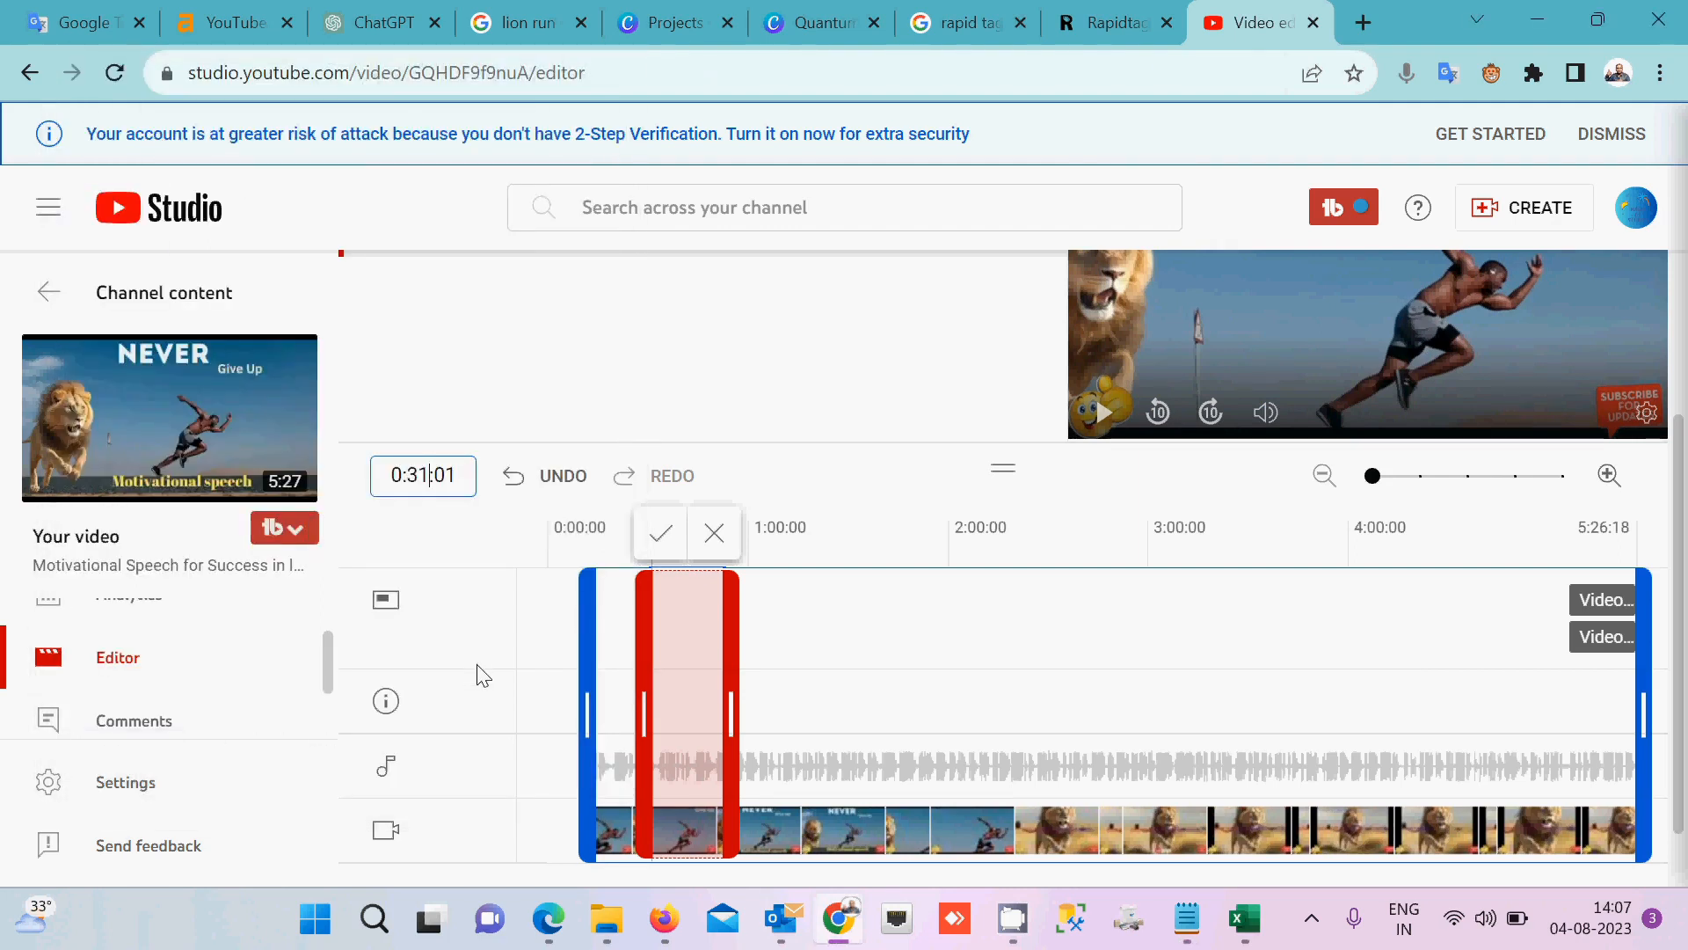
key(BackSpace)
key(BackSpace)
text(51)
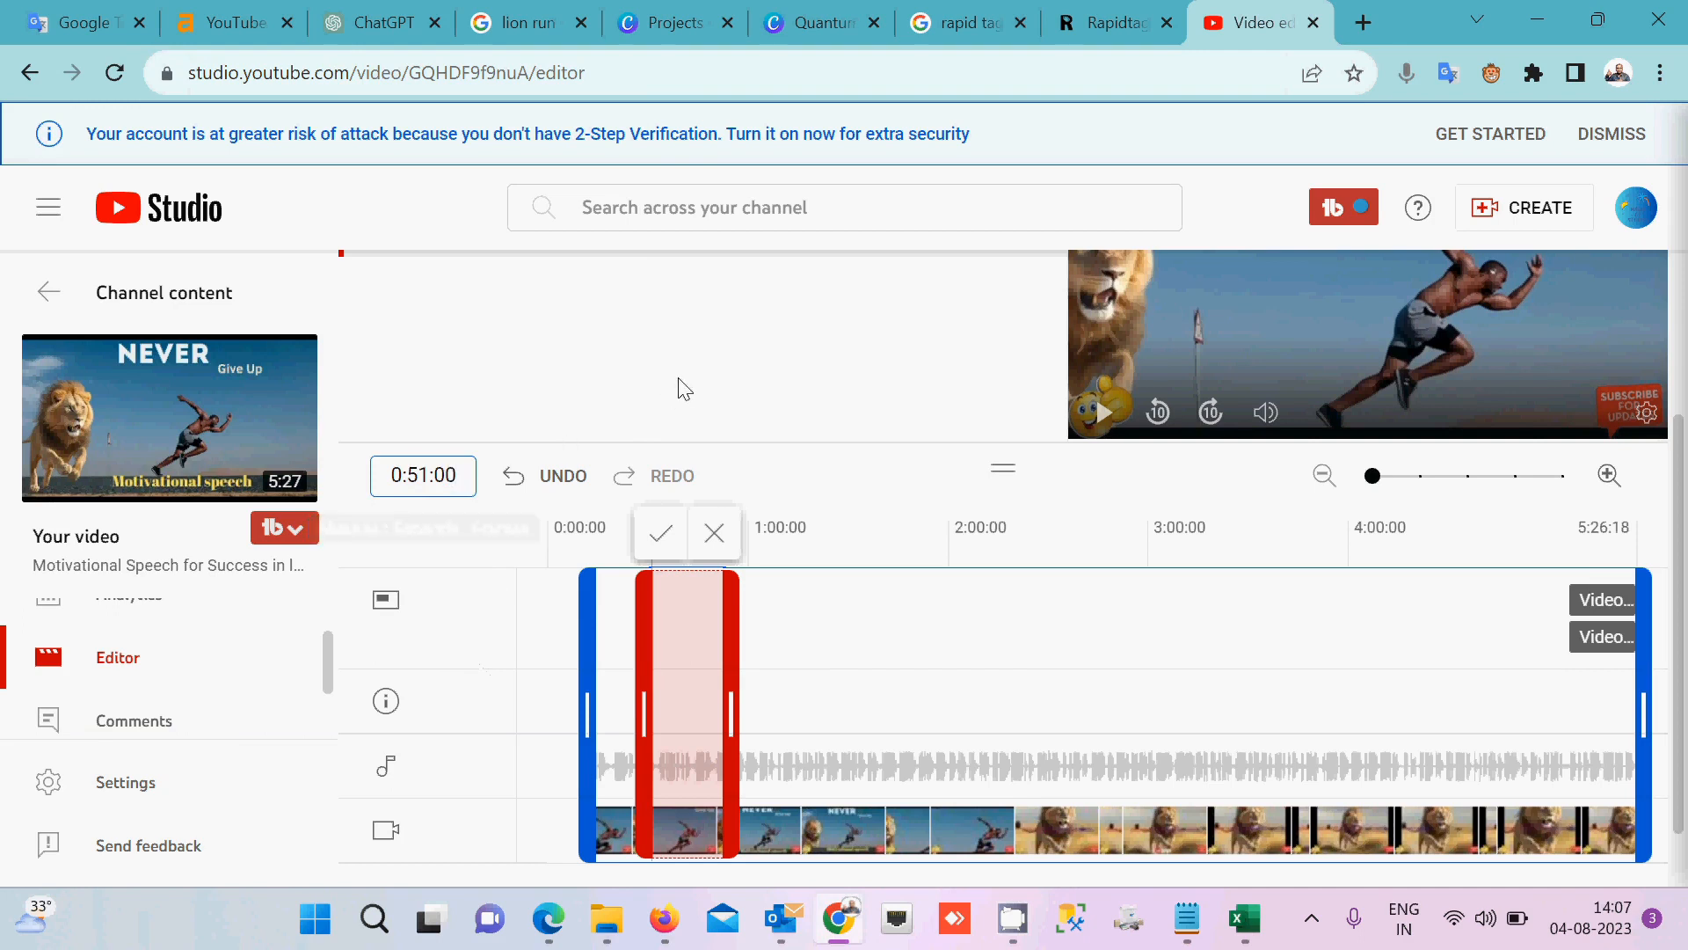
click(658, 535)
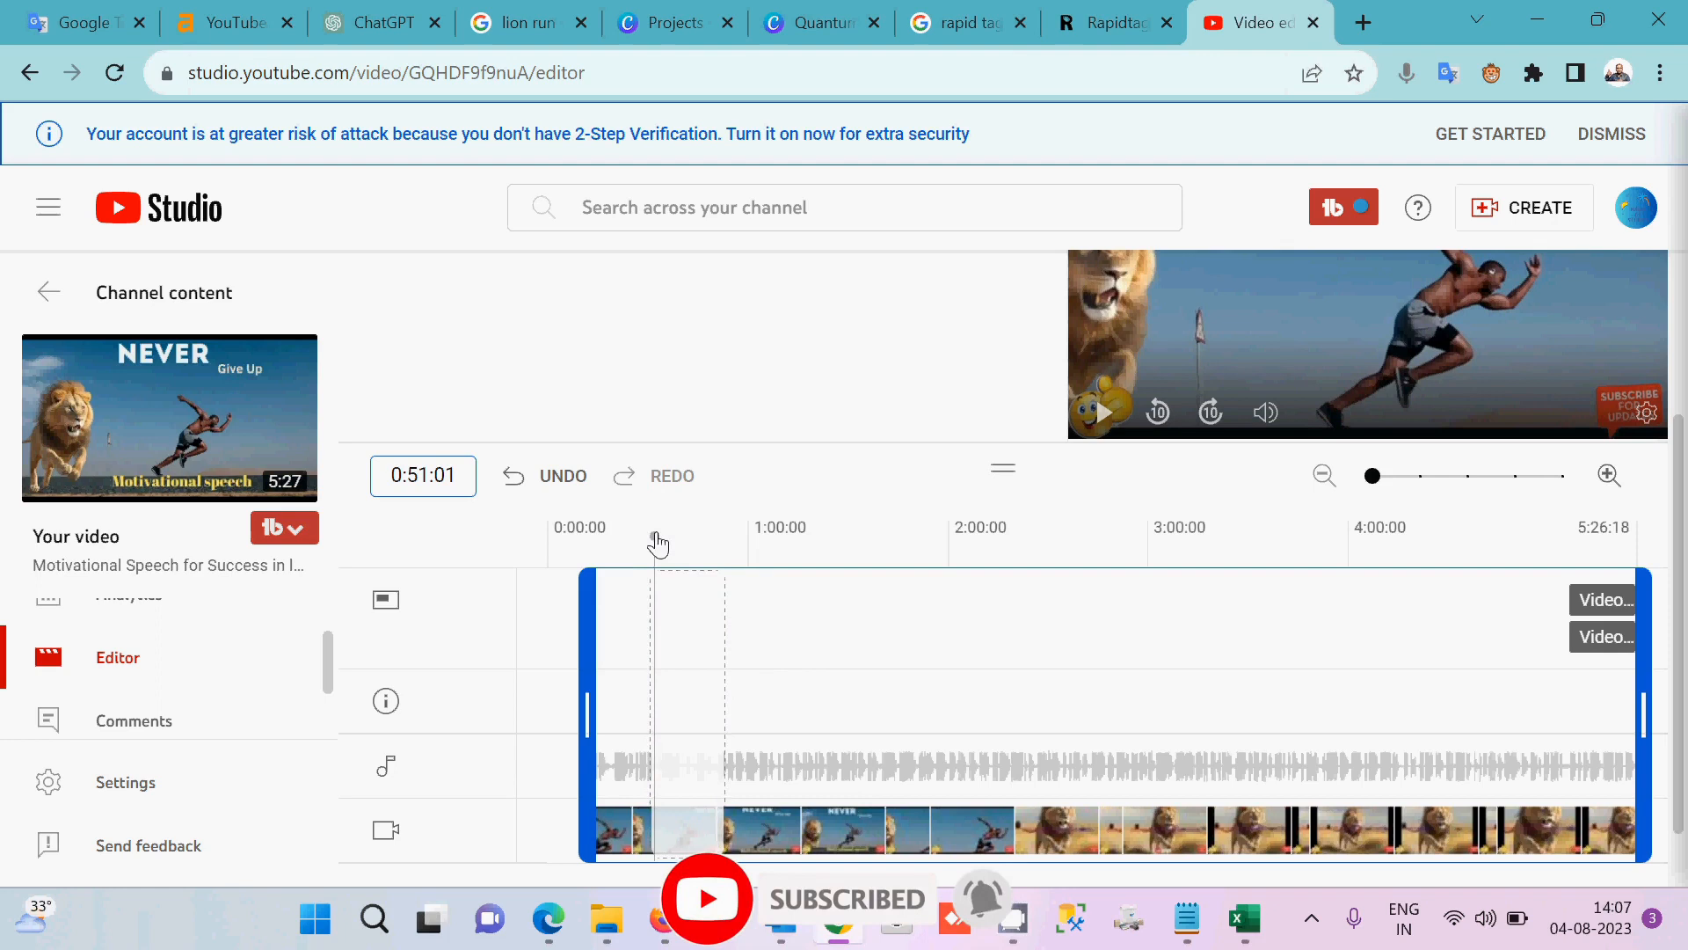
Set the timeline playhead time to 0:31:01
key(Left)
key(Left)
key(Left)
key(BackSpace)
key(BackSpace)
text(31)
click(837, 389)
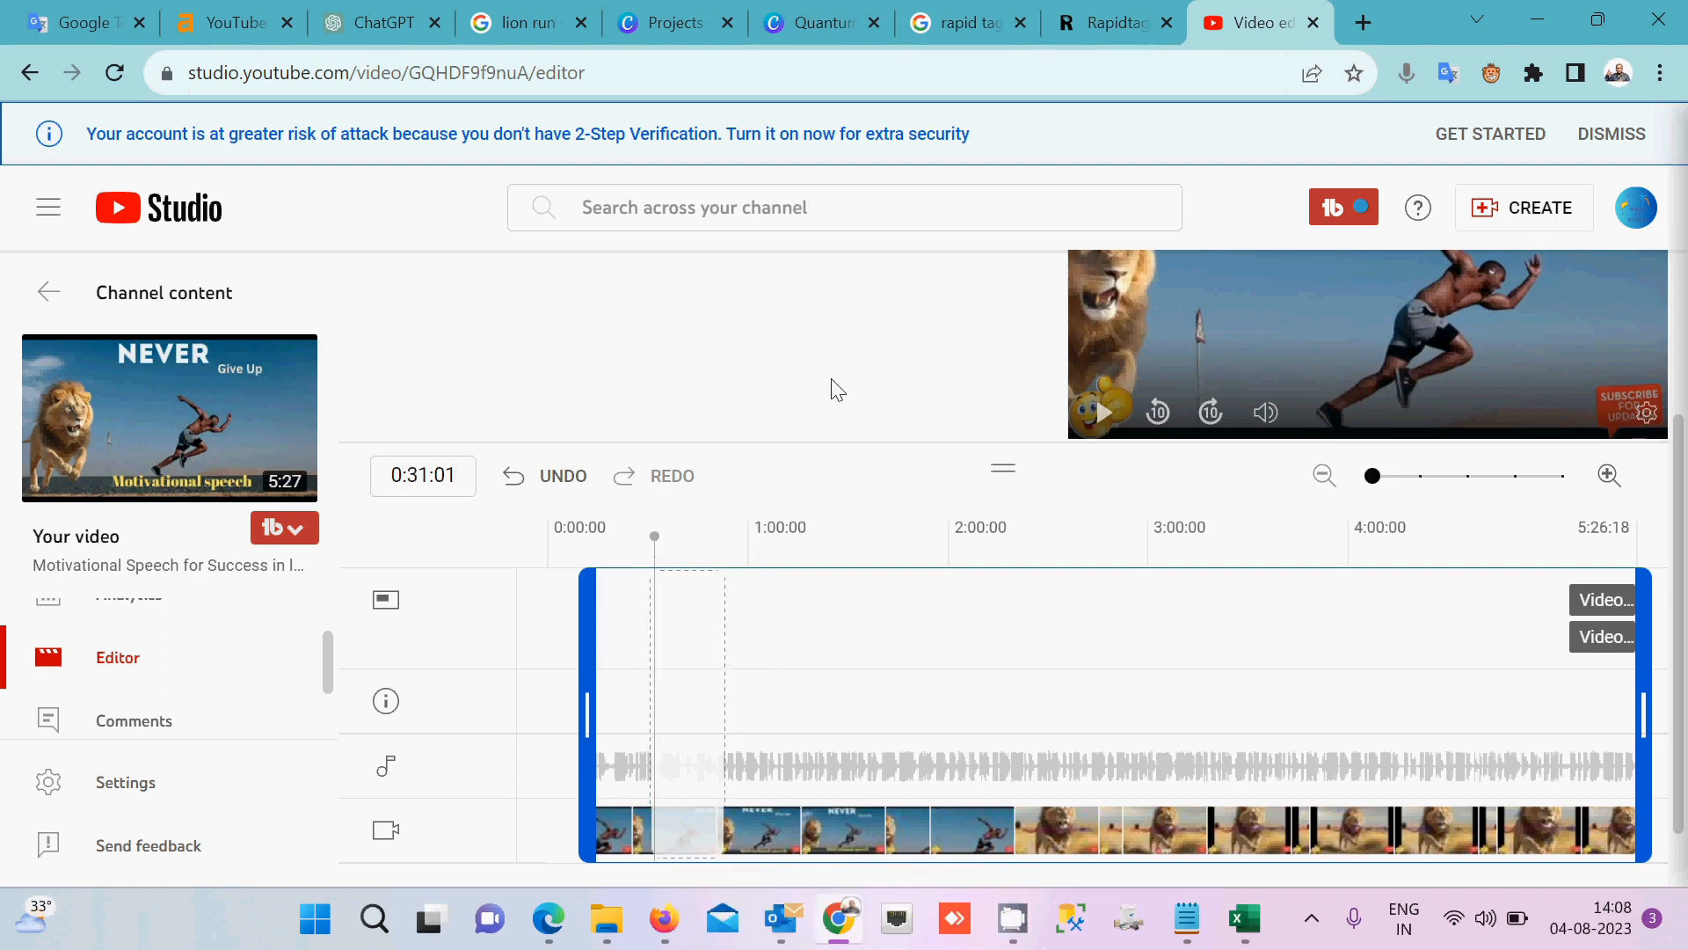
Delete Cut 1 from the list of cuts and confirm the deletion
scroll(837, 389, up, 3)
mouse_move(821, 477)
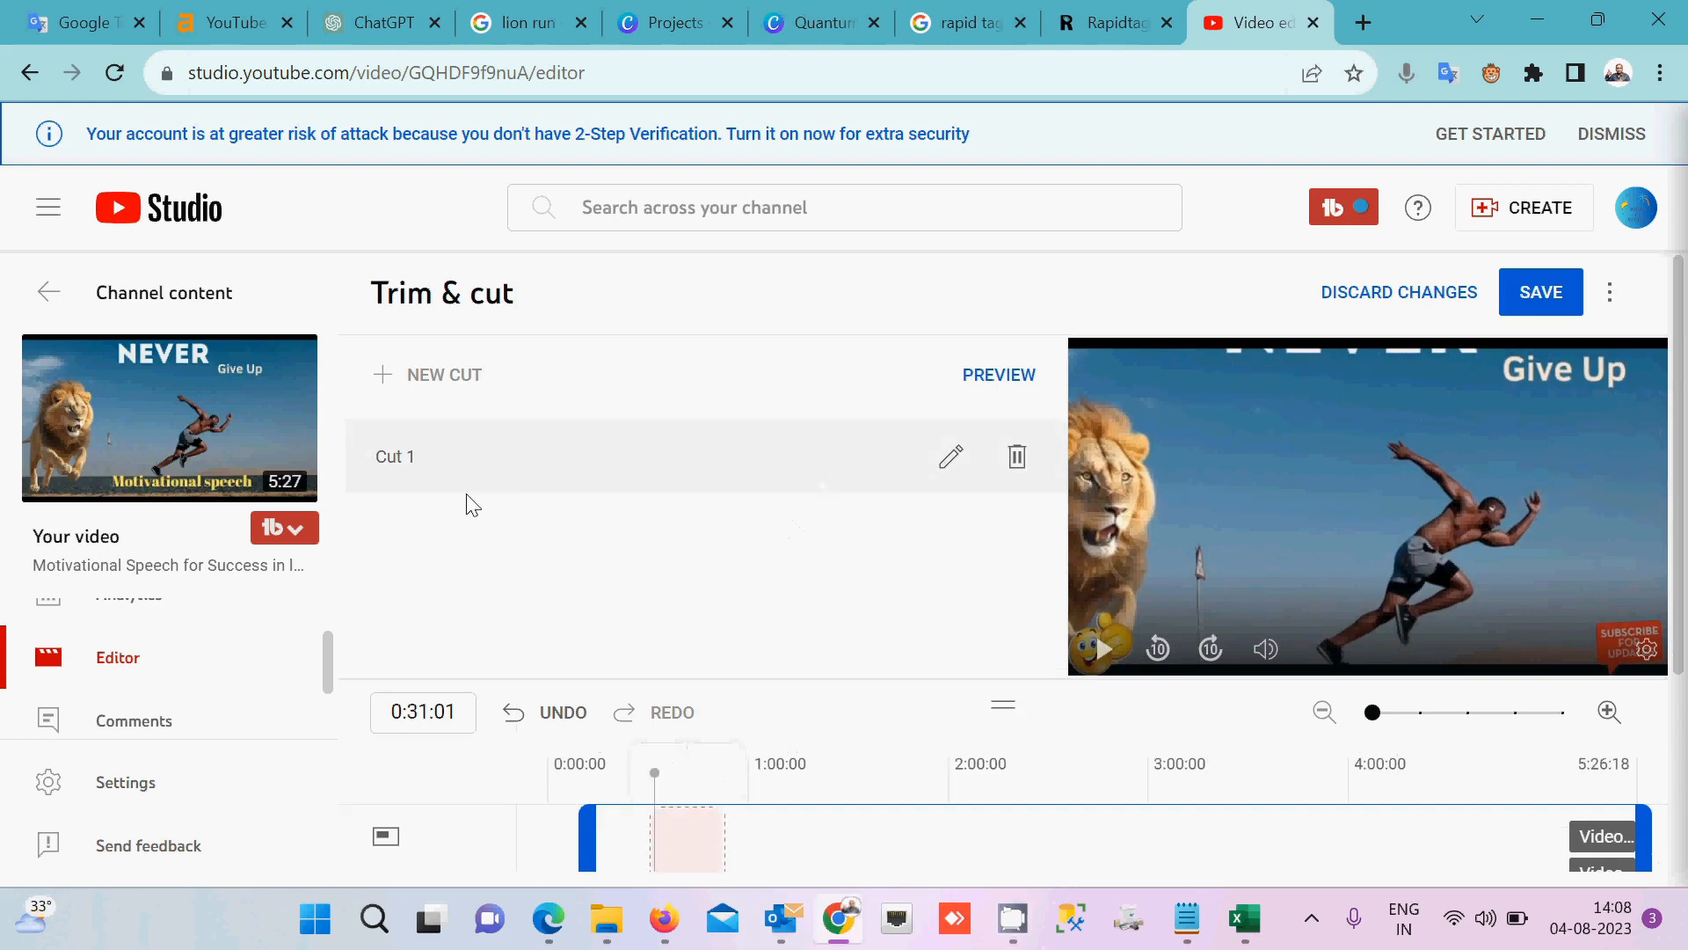
scroll(633, 489, down, 3)
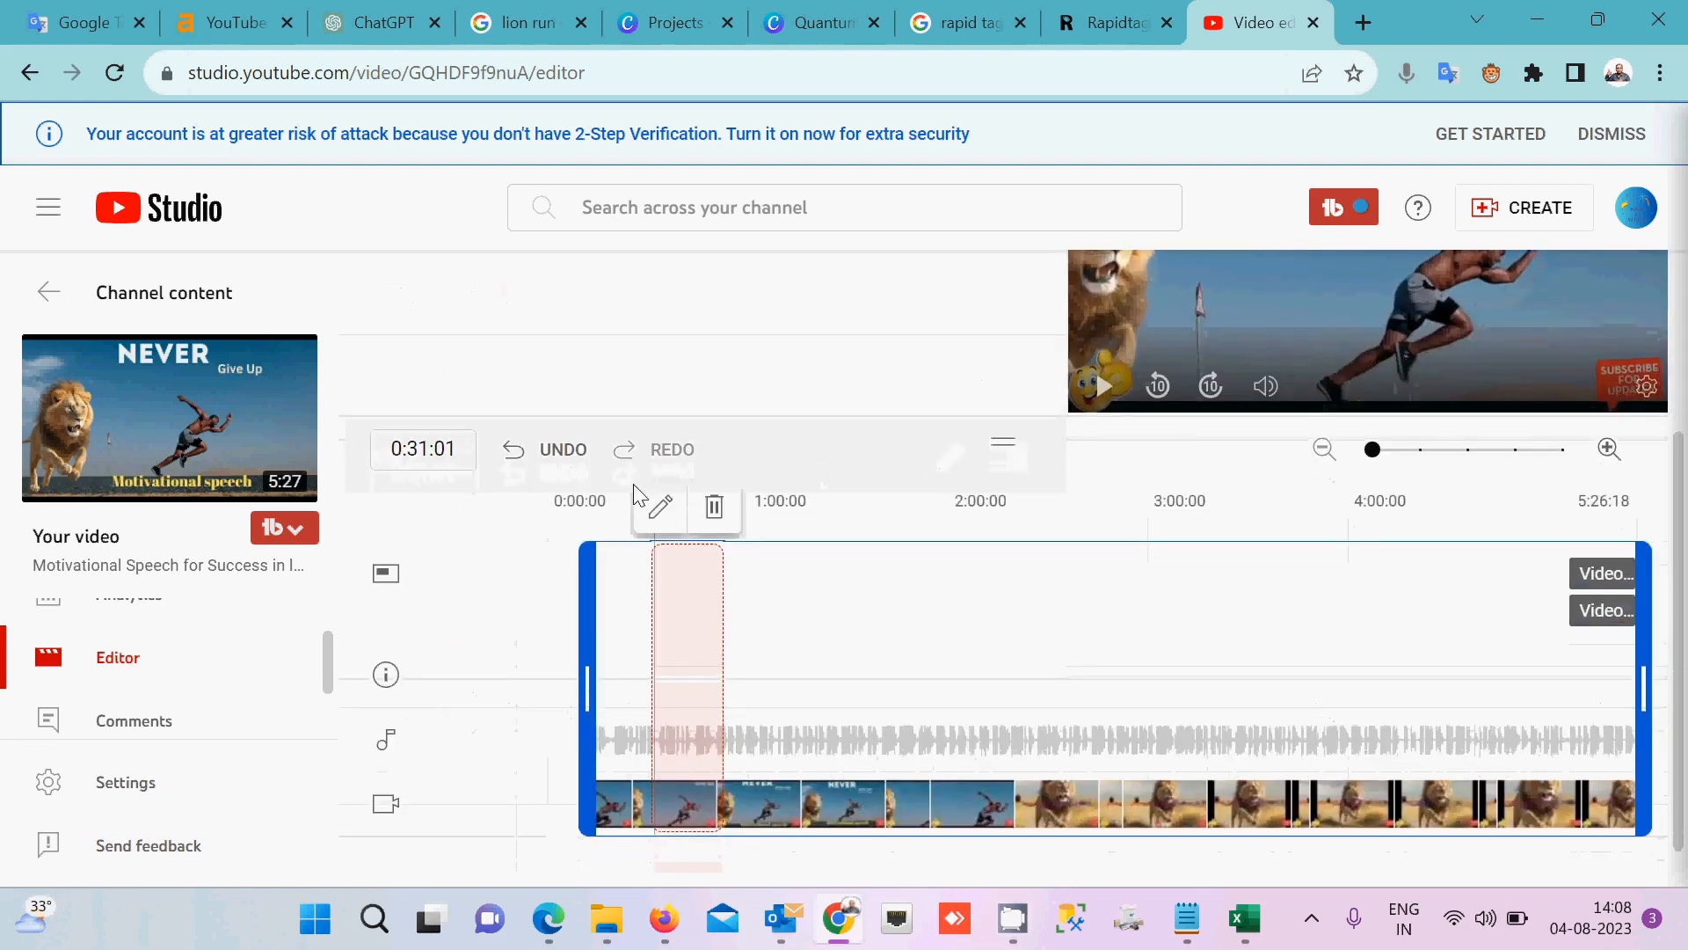
scroll(634, 490, up, 3)
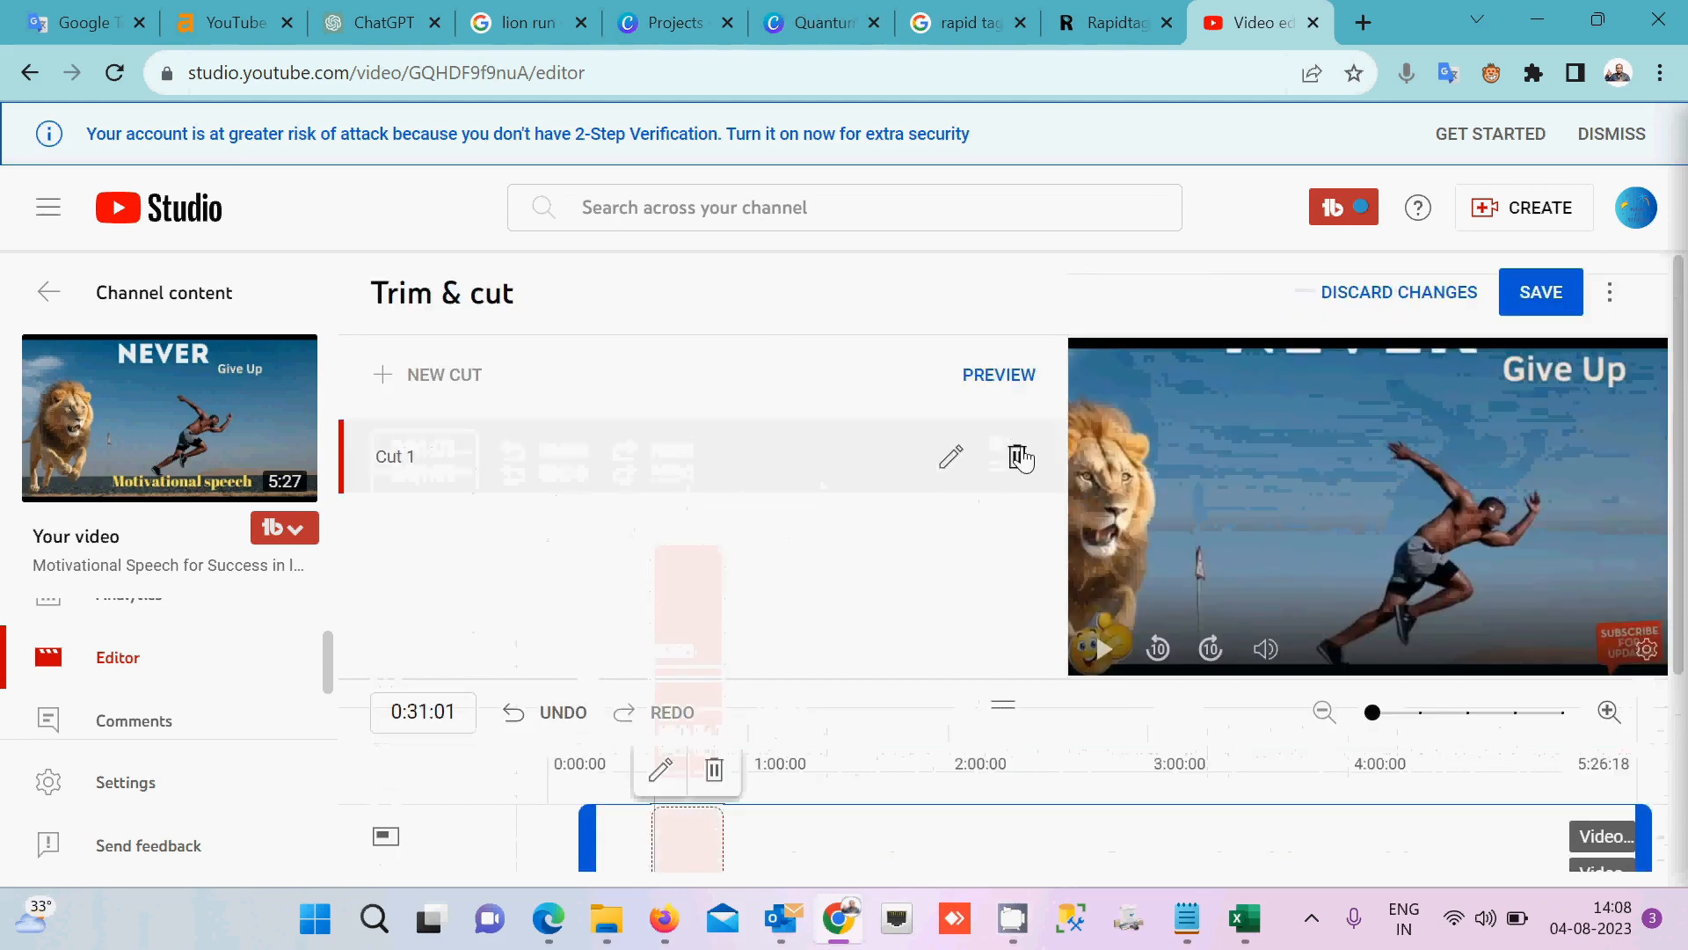
click(1018, 458)
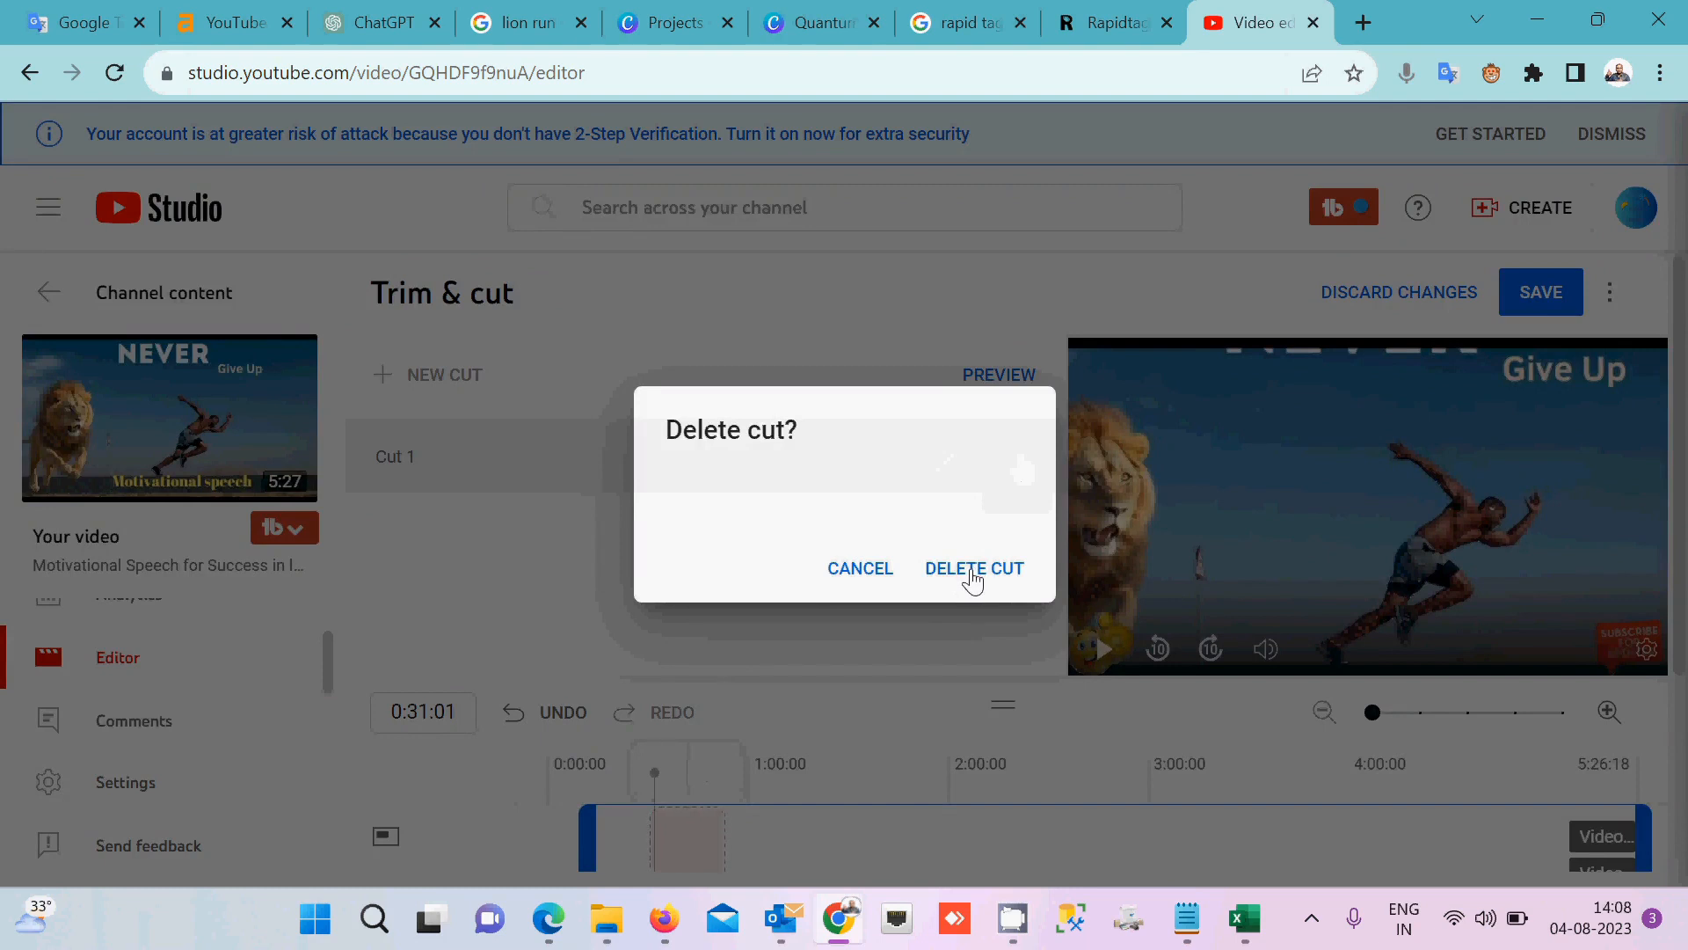
click(972, 578)
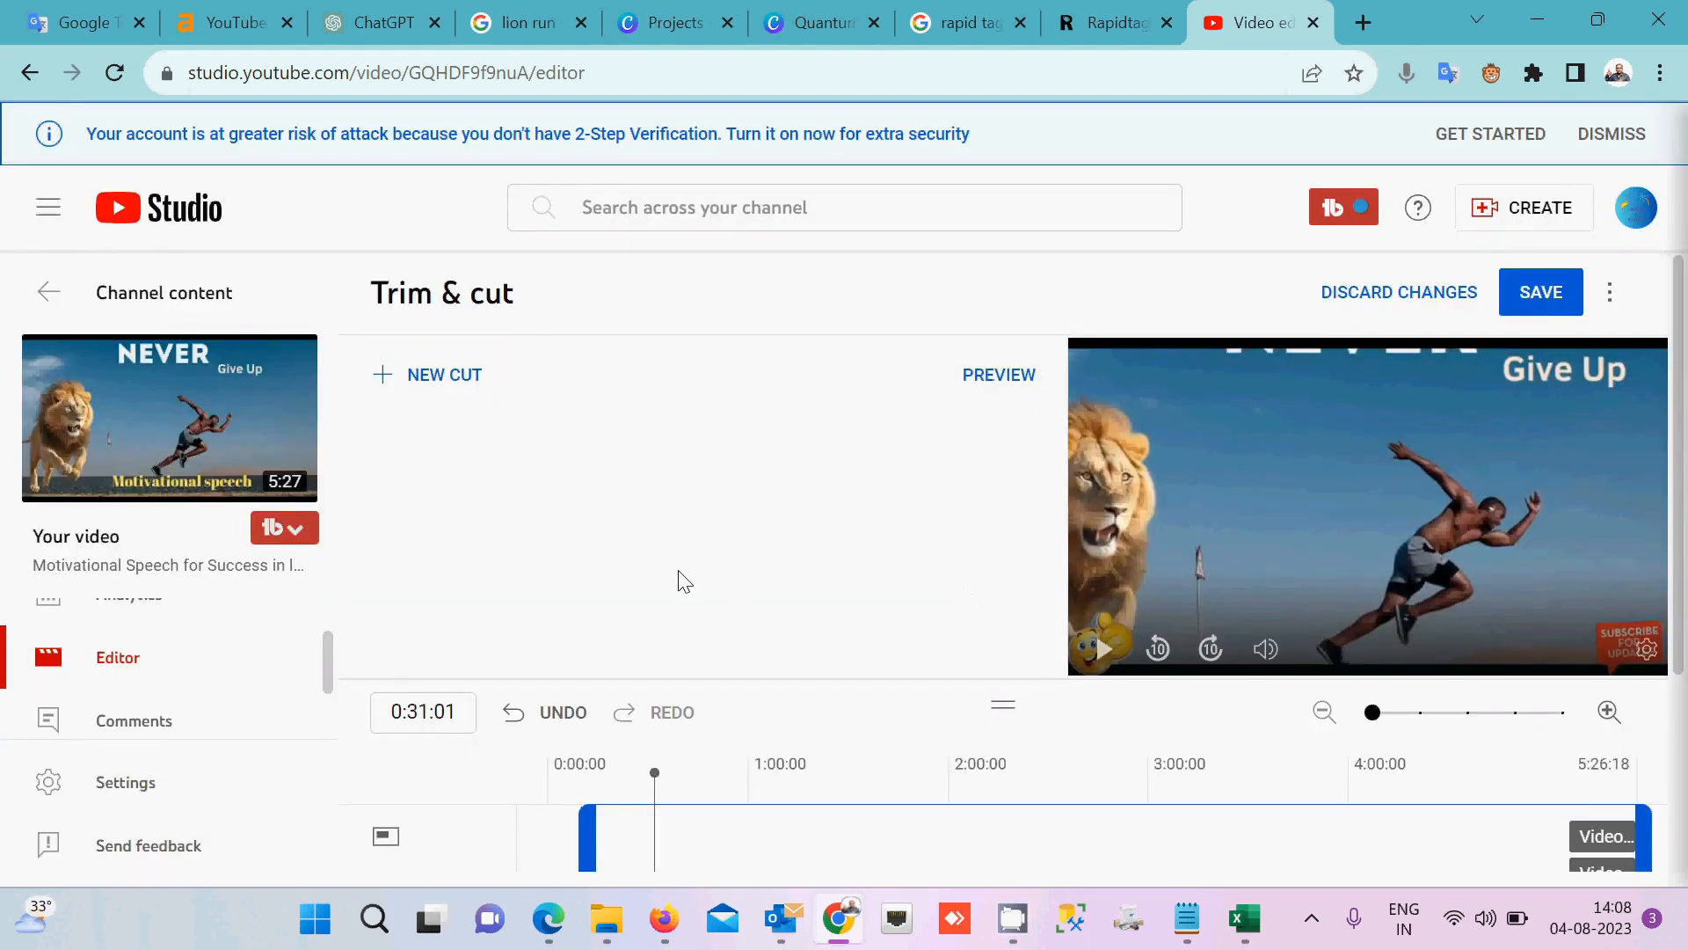
Save the trim changes to the video and confirm the save
scroll(682, 578, down, 3)
scroll(685, 581, up, 3)
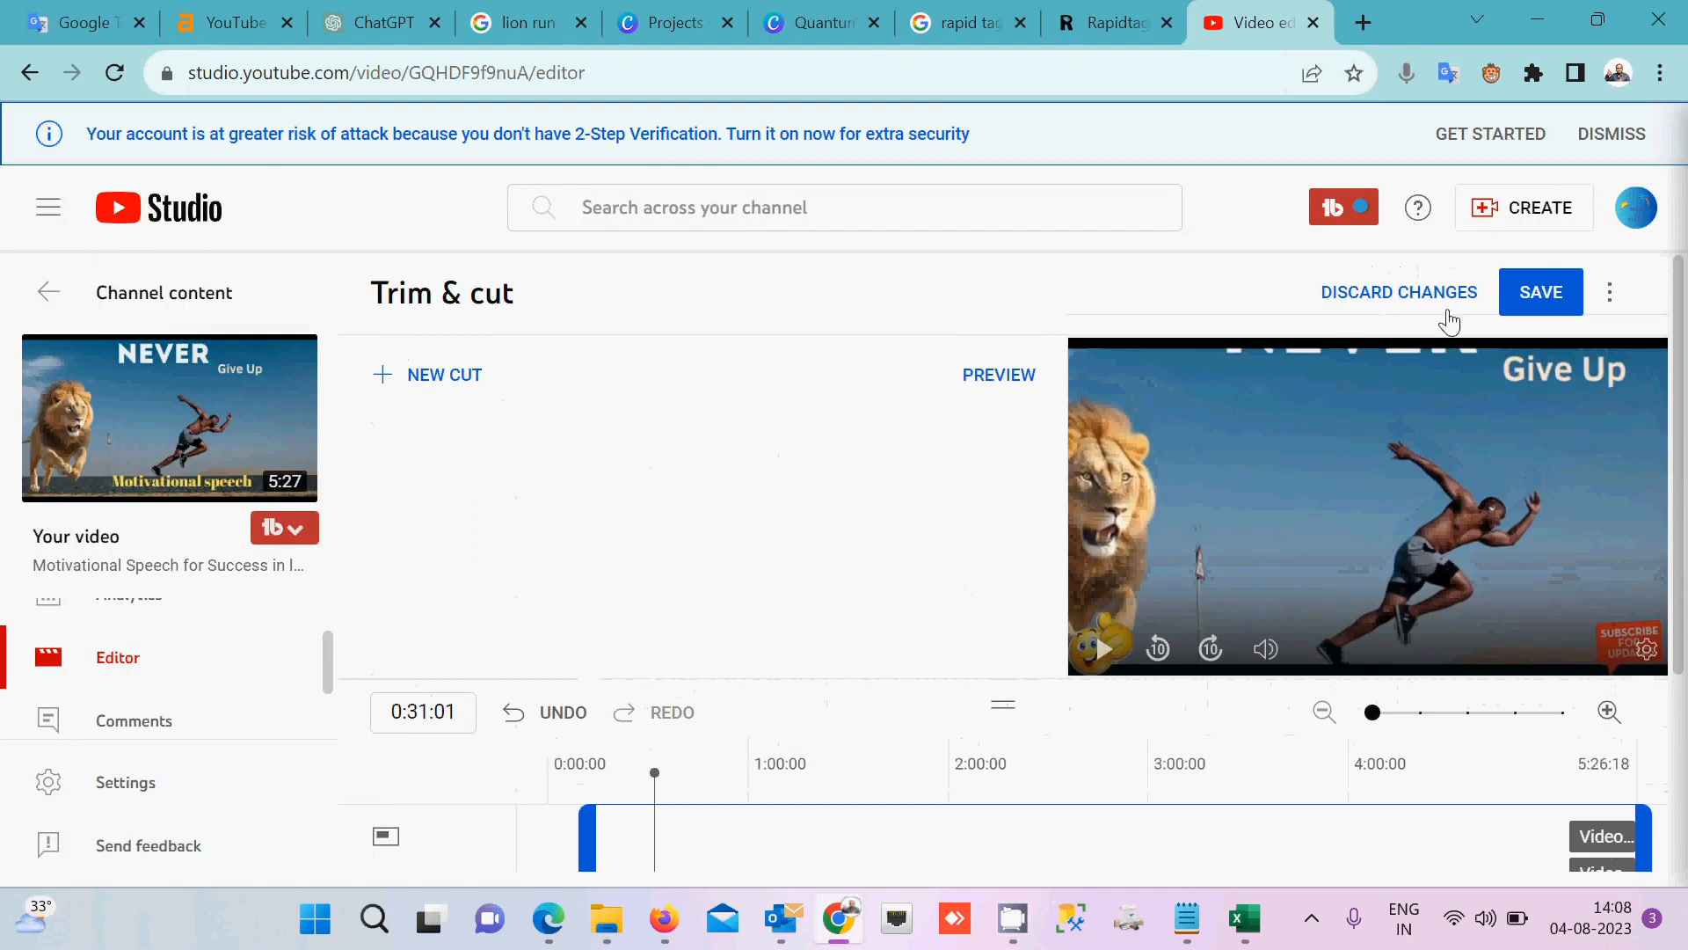
click(1543, 308)
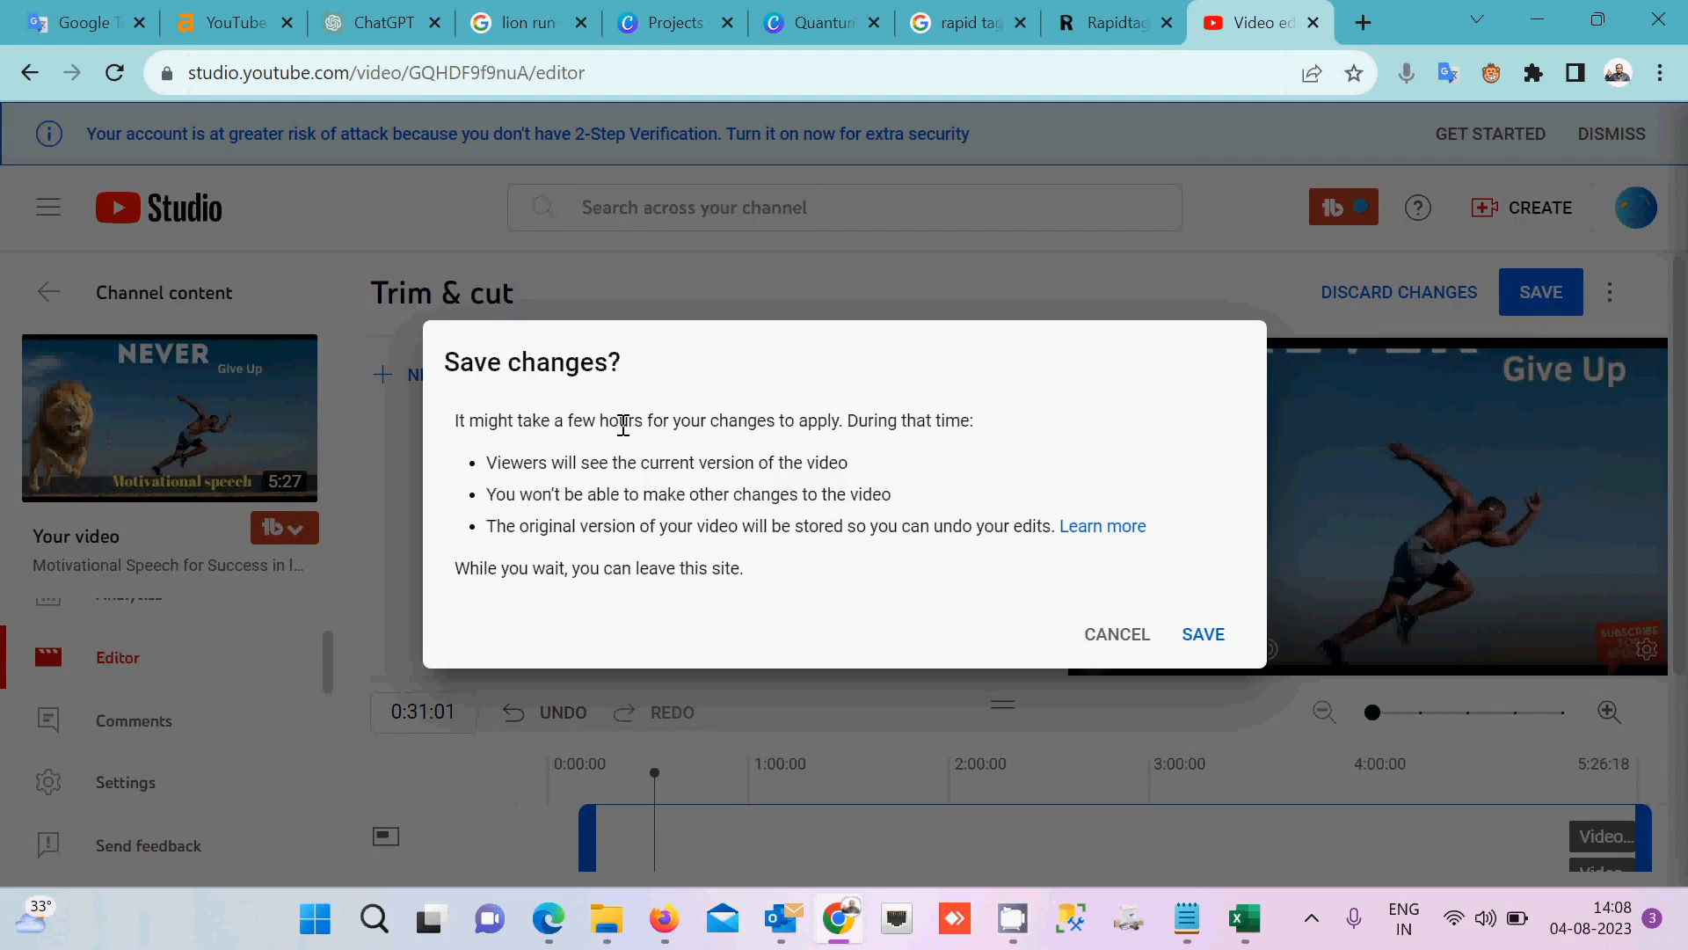
click(1210, 644)
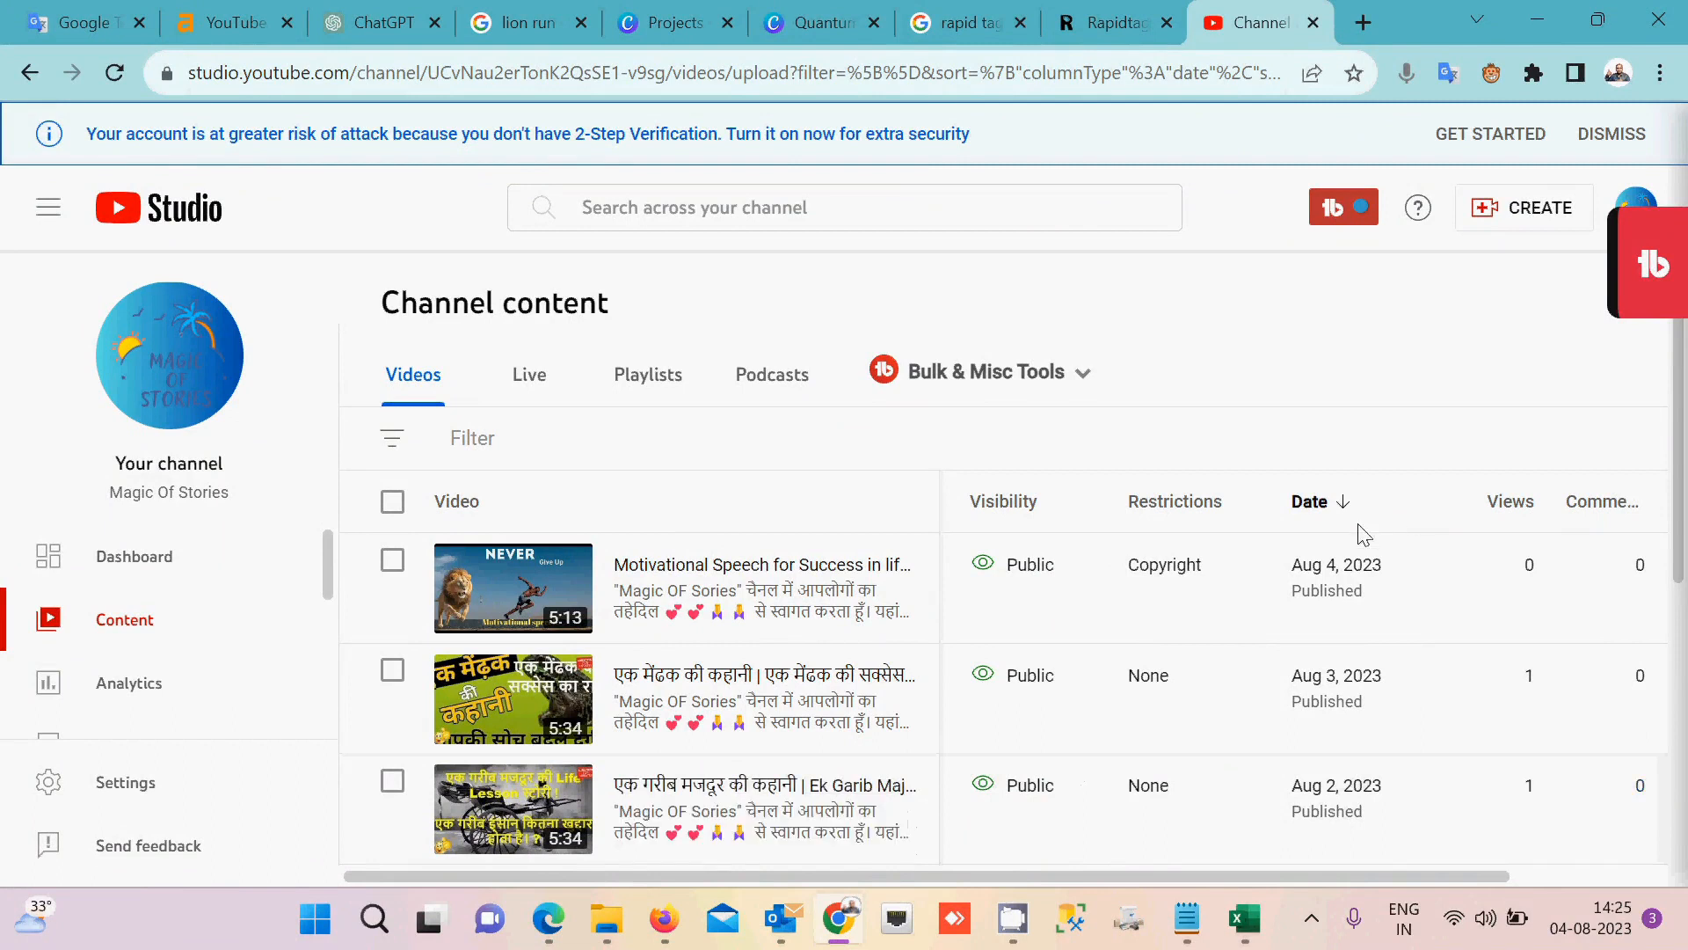
Refresh the channel content list and examine the copyright details of the Motivational Speech video, including the identified content
mouse_move(1170, 580)
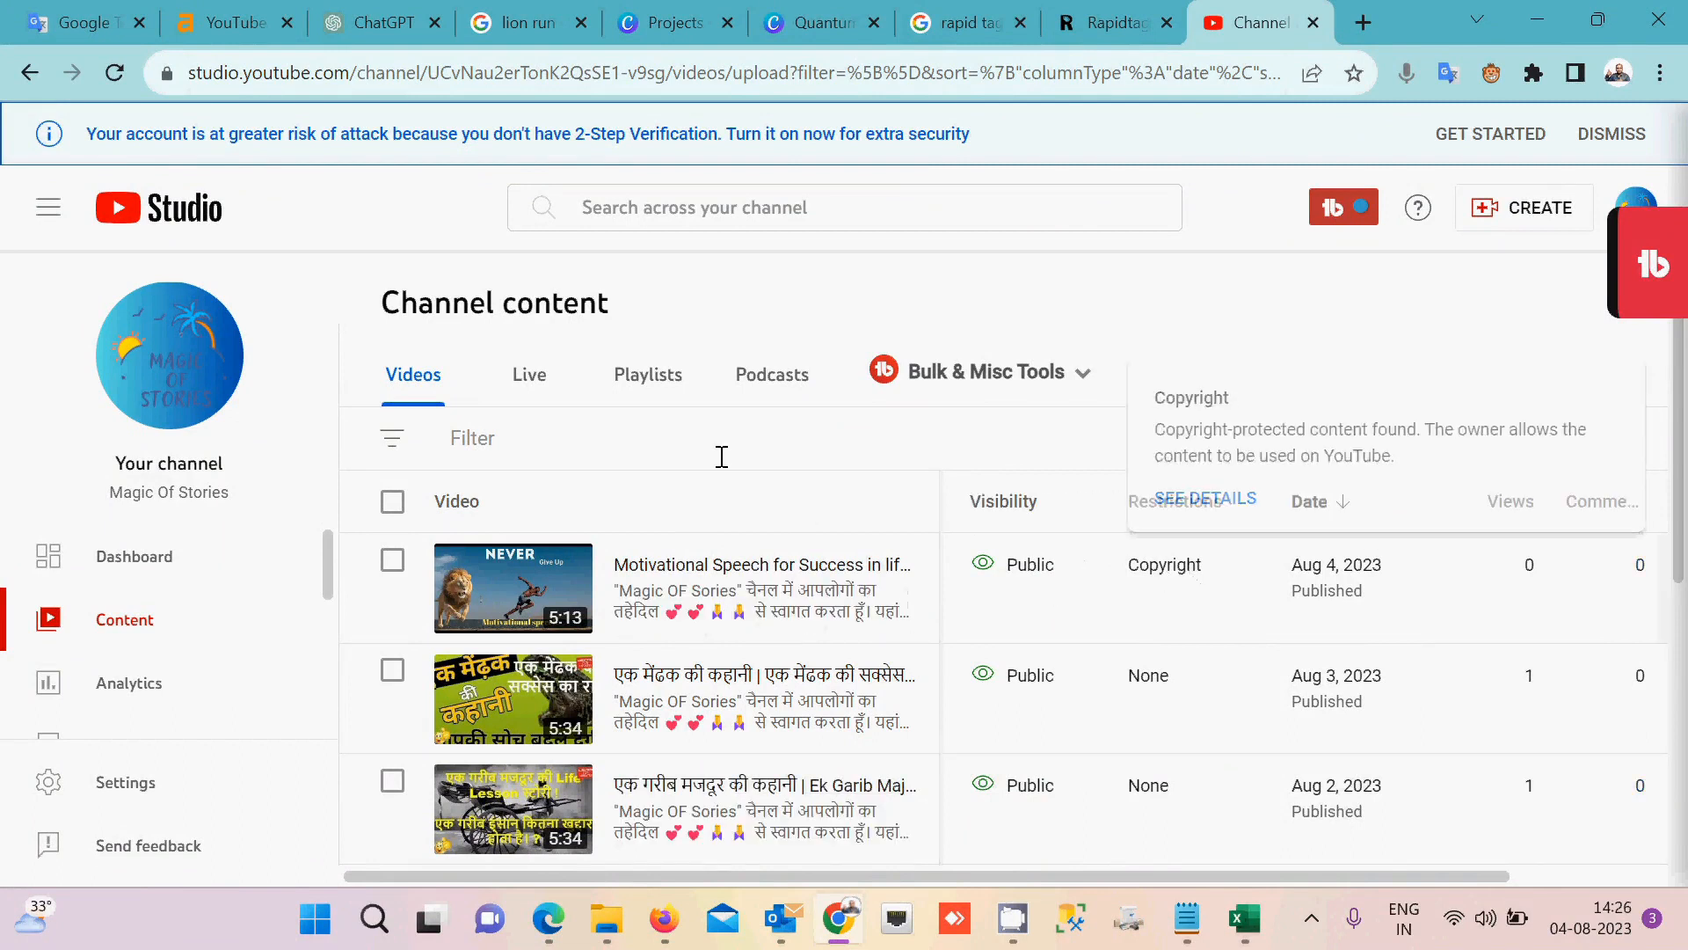
click(115, 73)
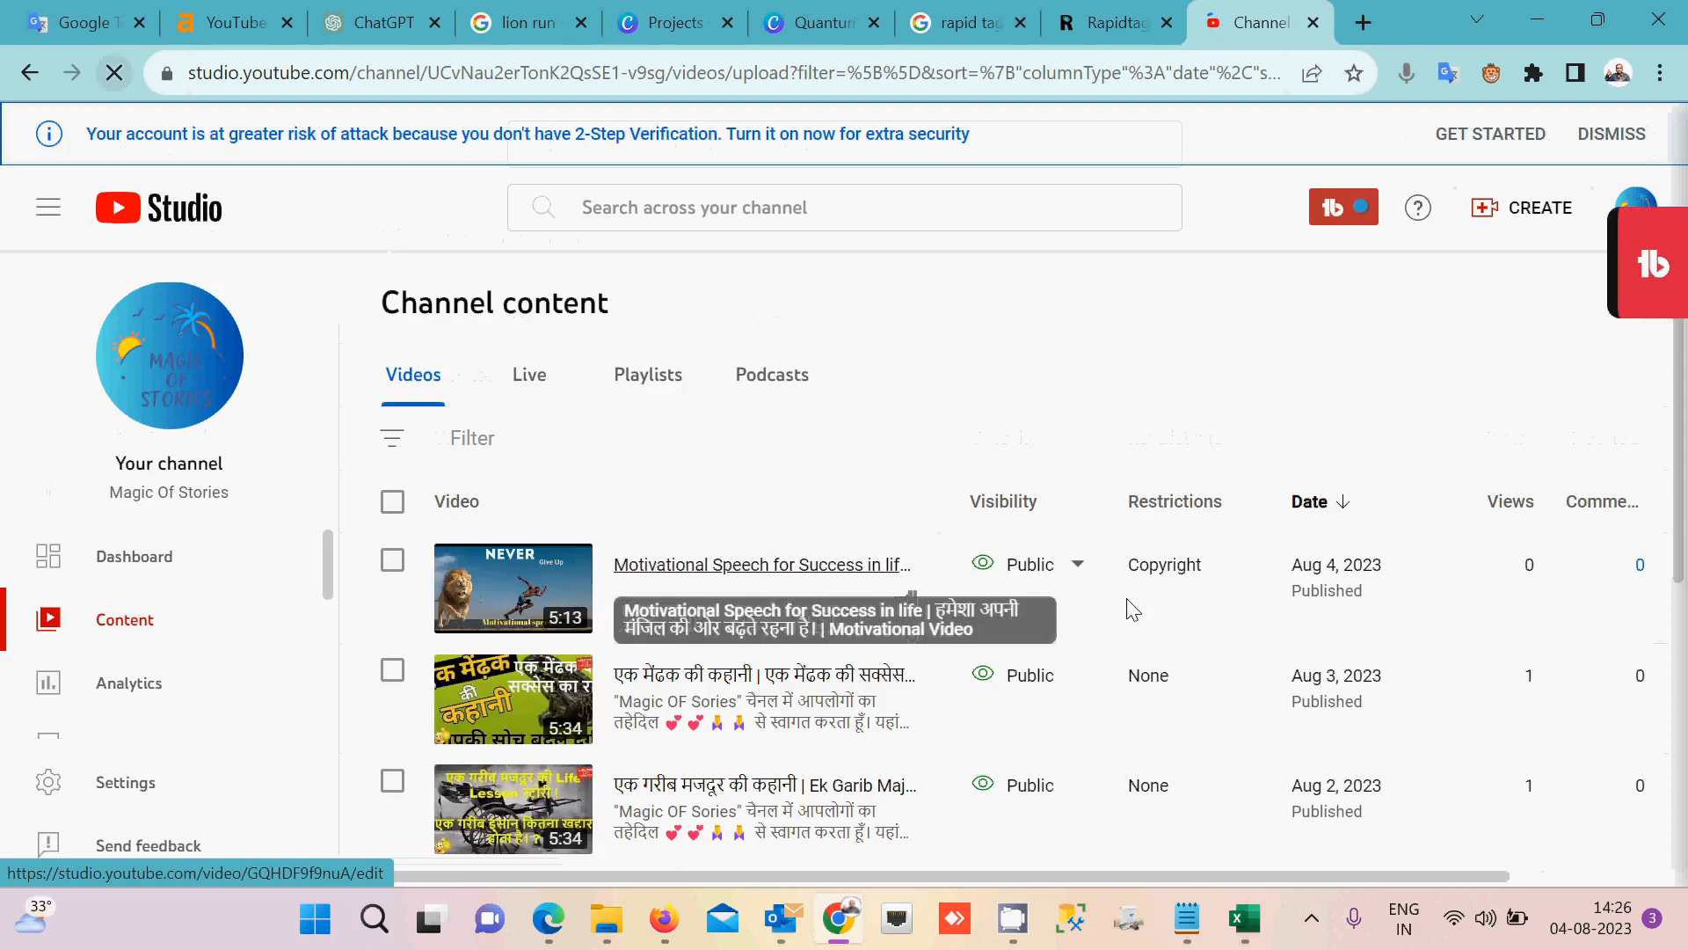
mouse_move(1174, 576)
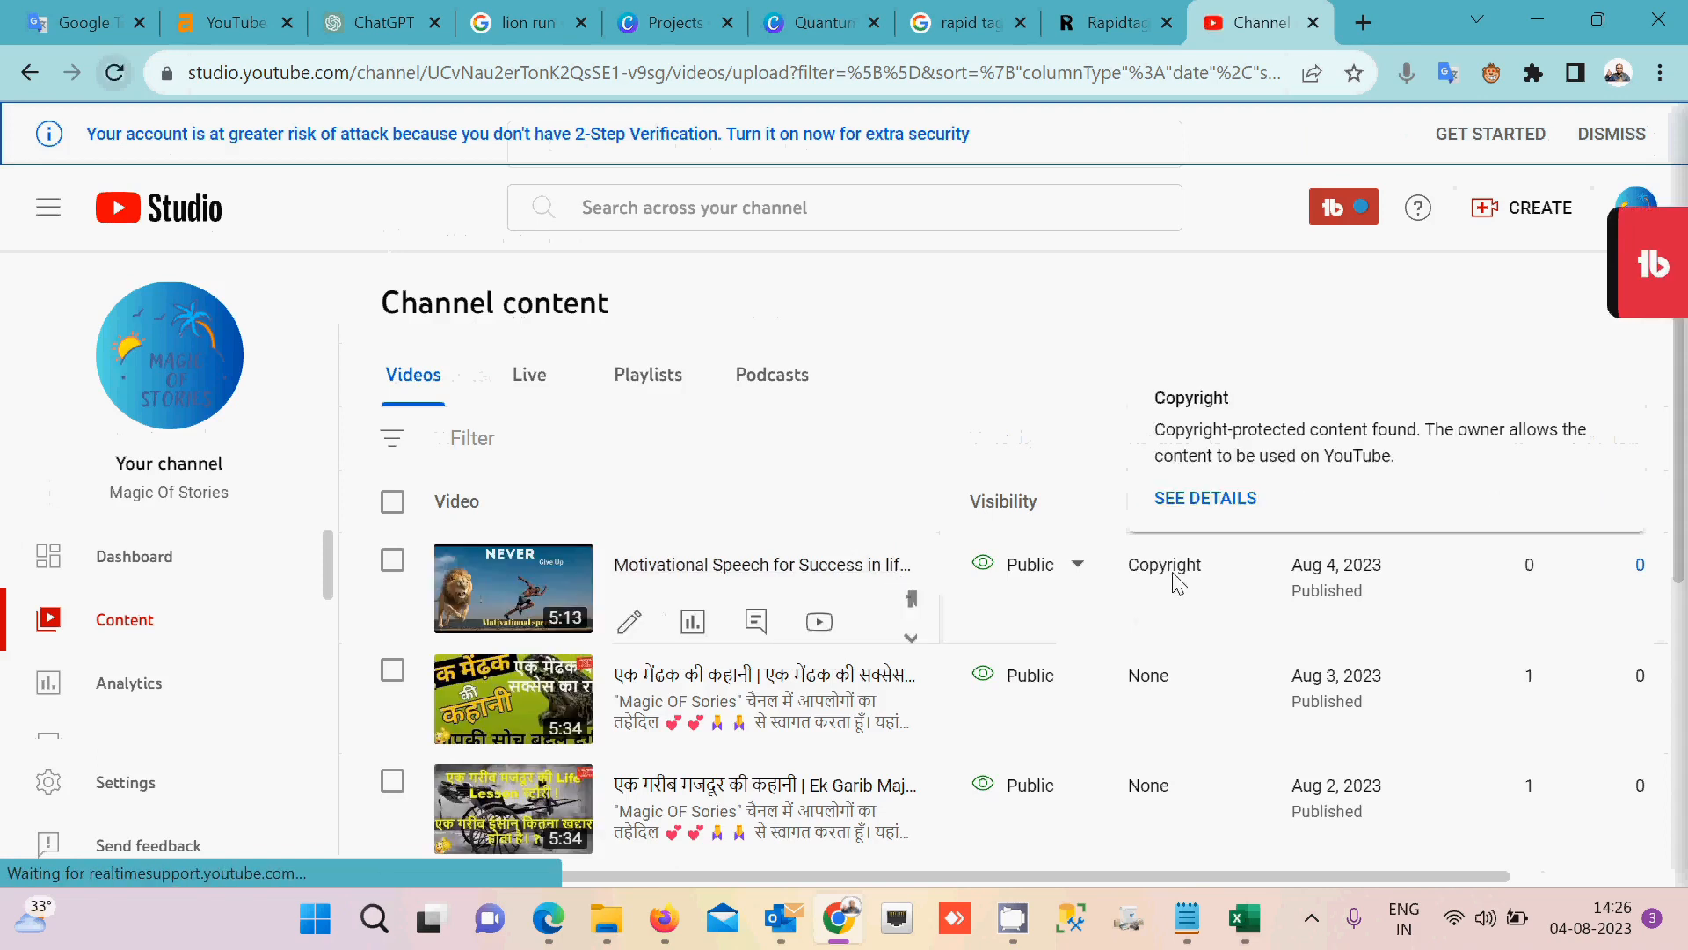
click(1206, 501)
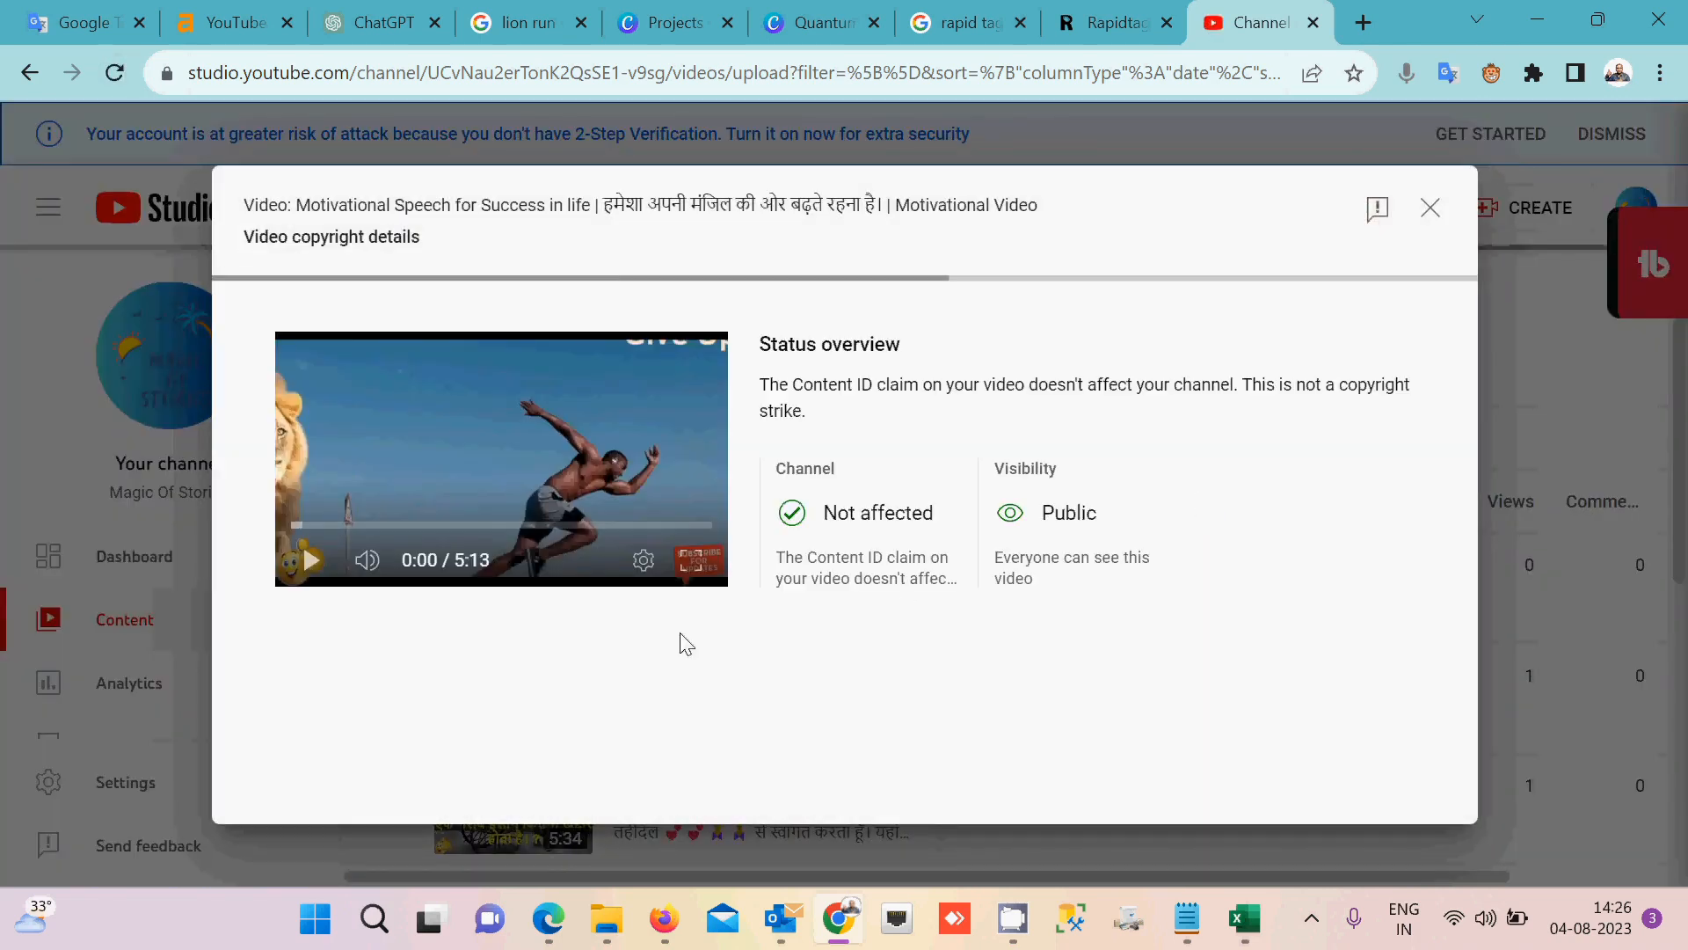
scroll(634, 703, down, 1)
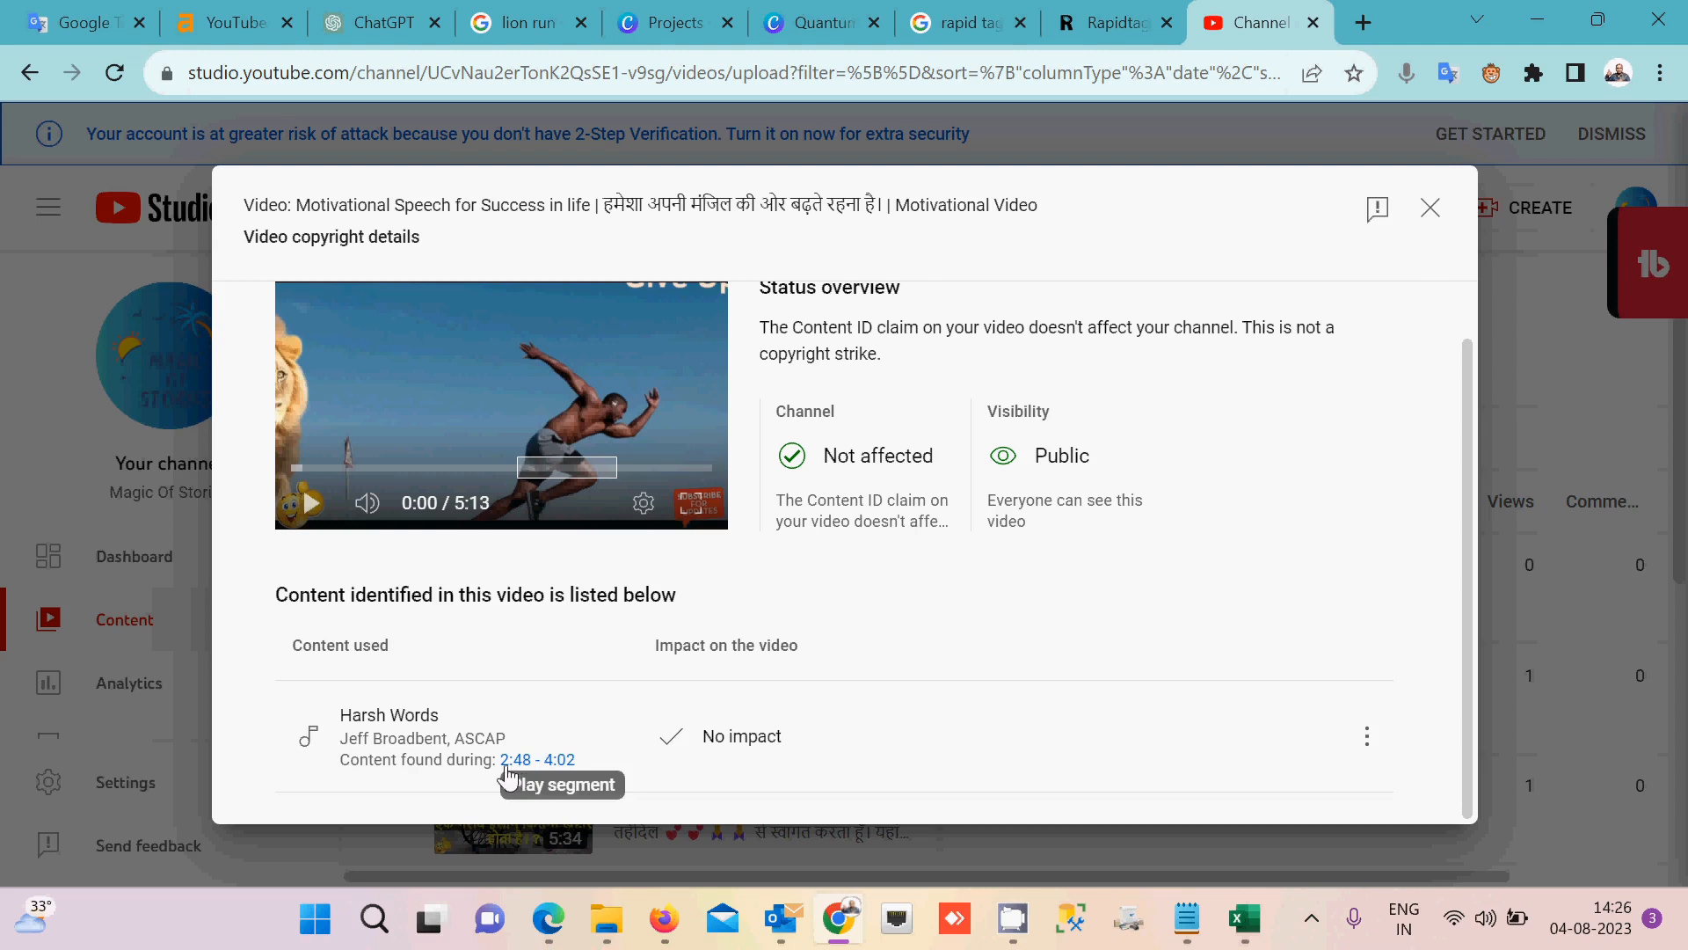
Copy the claimed time range 2:48 - 4:02 from the copyright details into the Notepad note below 0:51 - 2:05, and minimize Notepad
drag(587, 768, 509, 772)
key(alt+Tab)
key(alt+Tab)
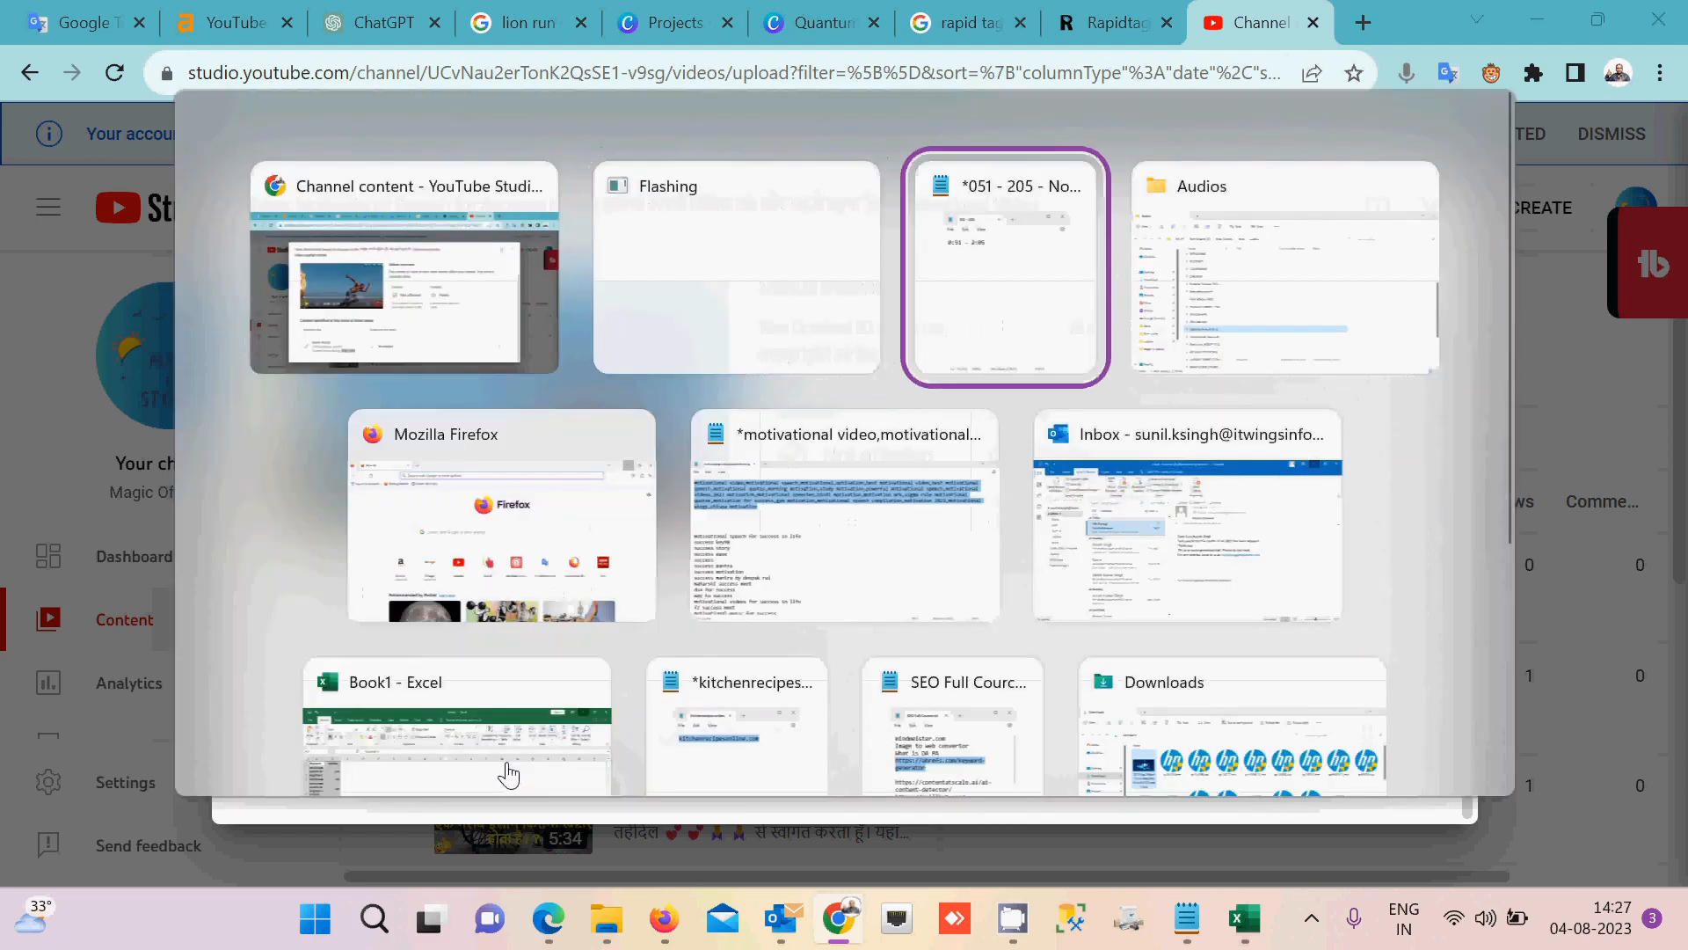
key(Return)
key(ctrl+v)
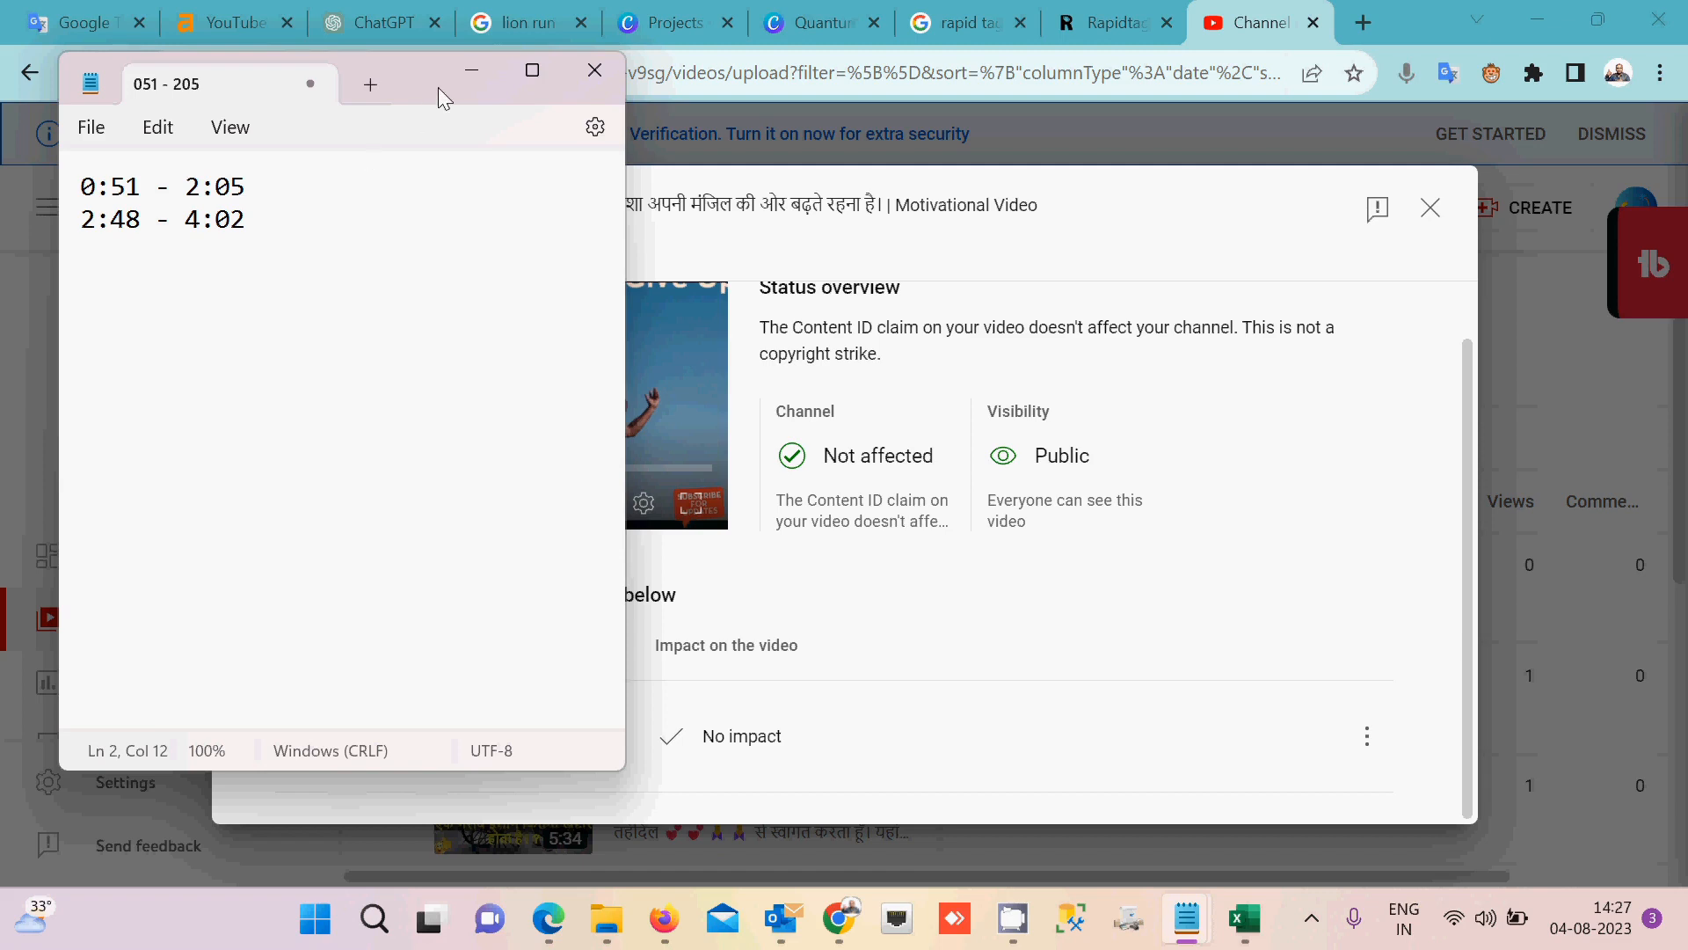
click(472, 74)
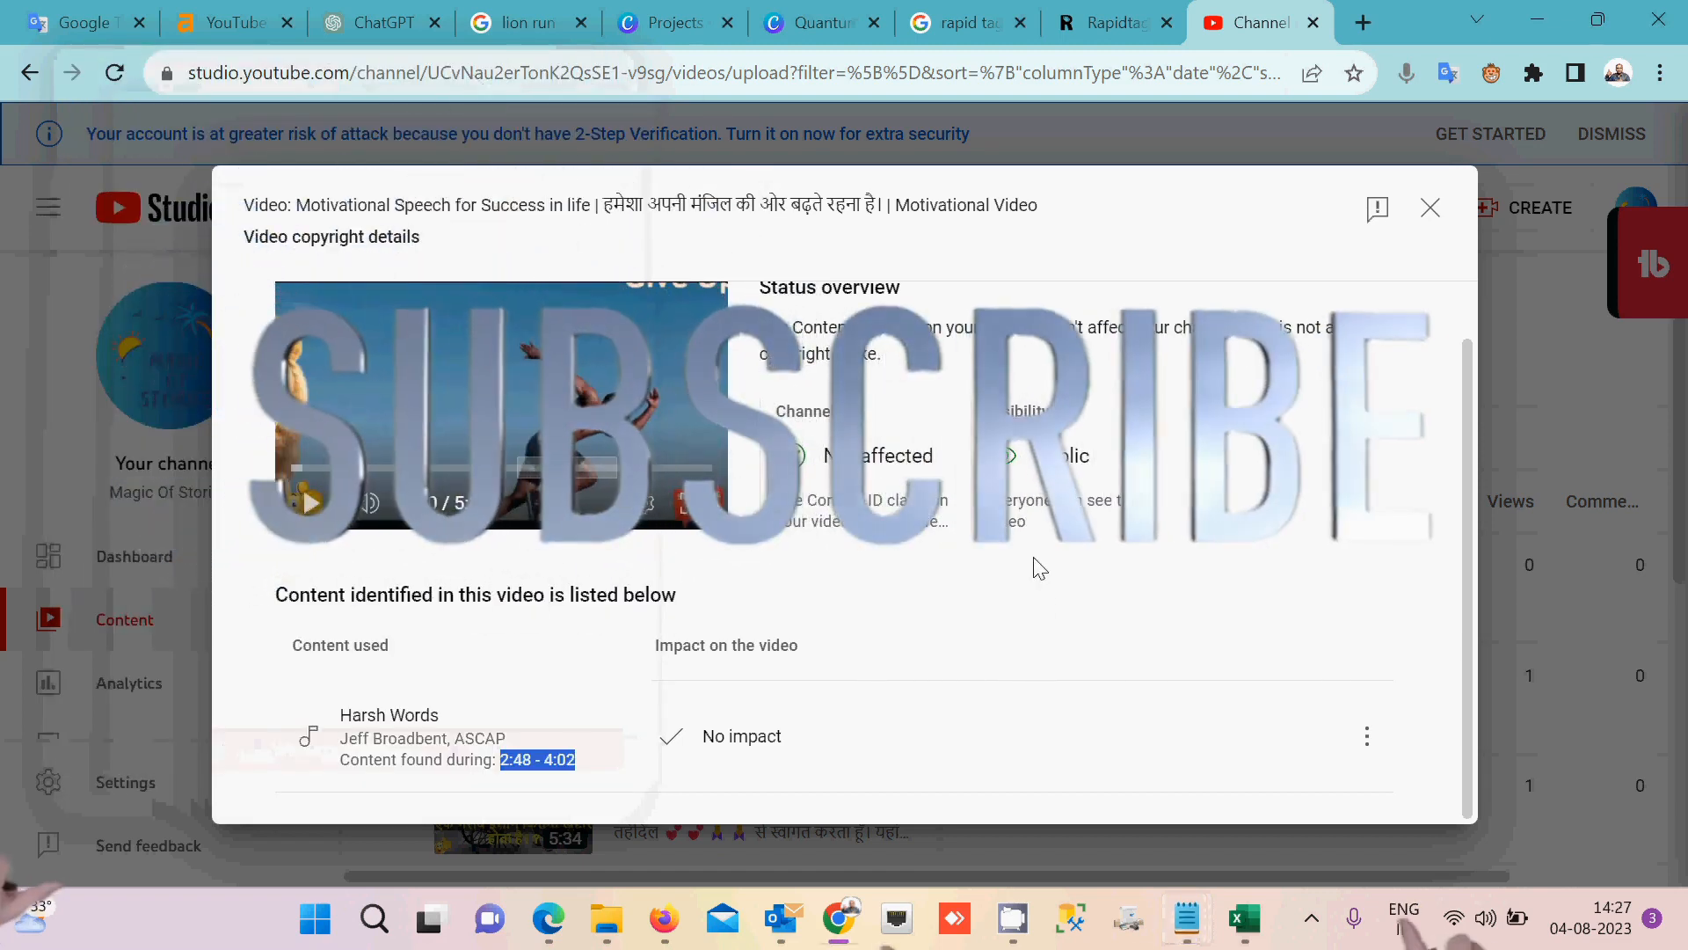